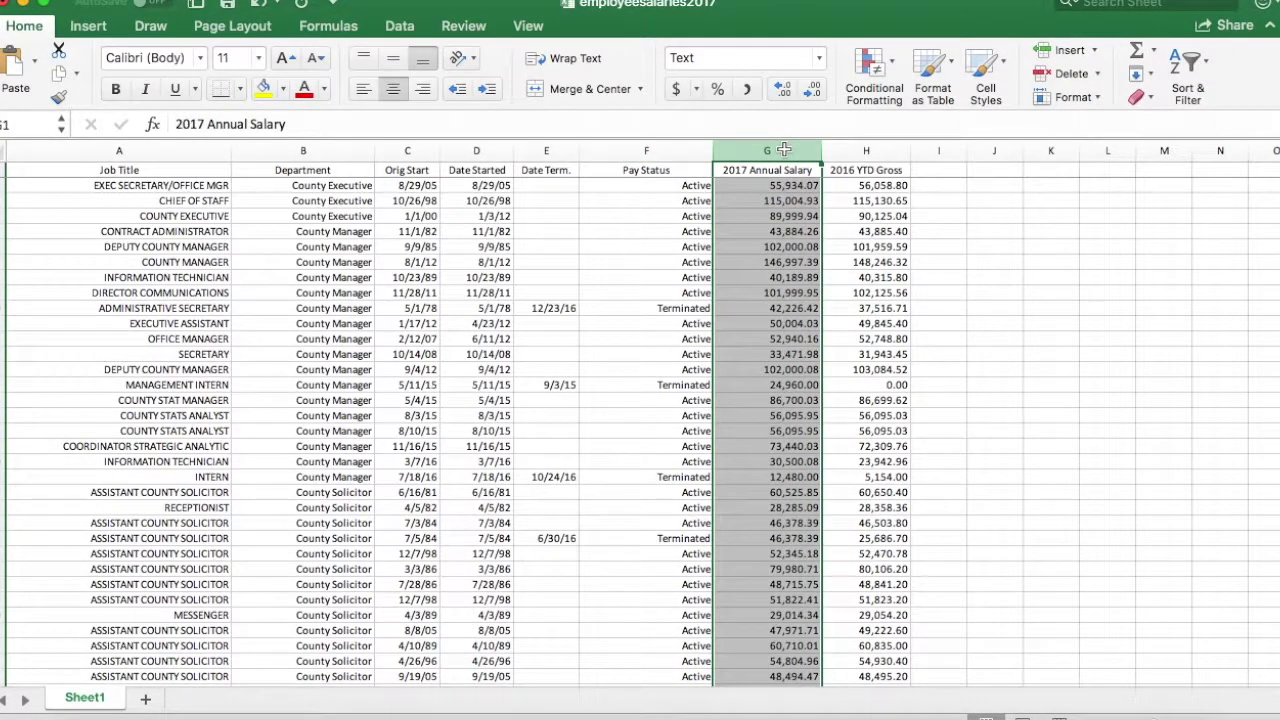
Step: Fill the salary table's header row (row 1) with yellow
scroll(806, 312, "down", 5)
scroll(806, 312, "up", 8)
scroll(806, 312, "down", 6)
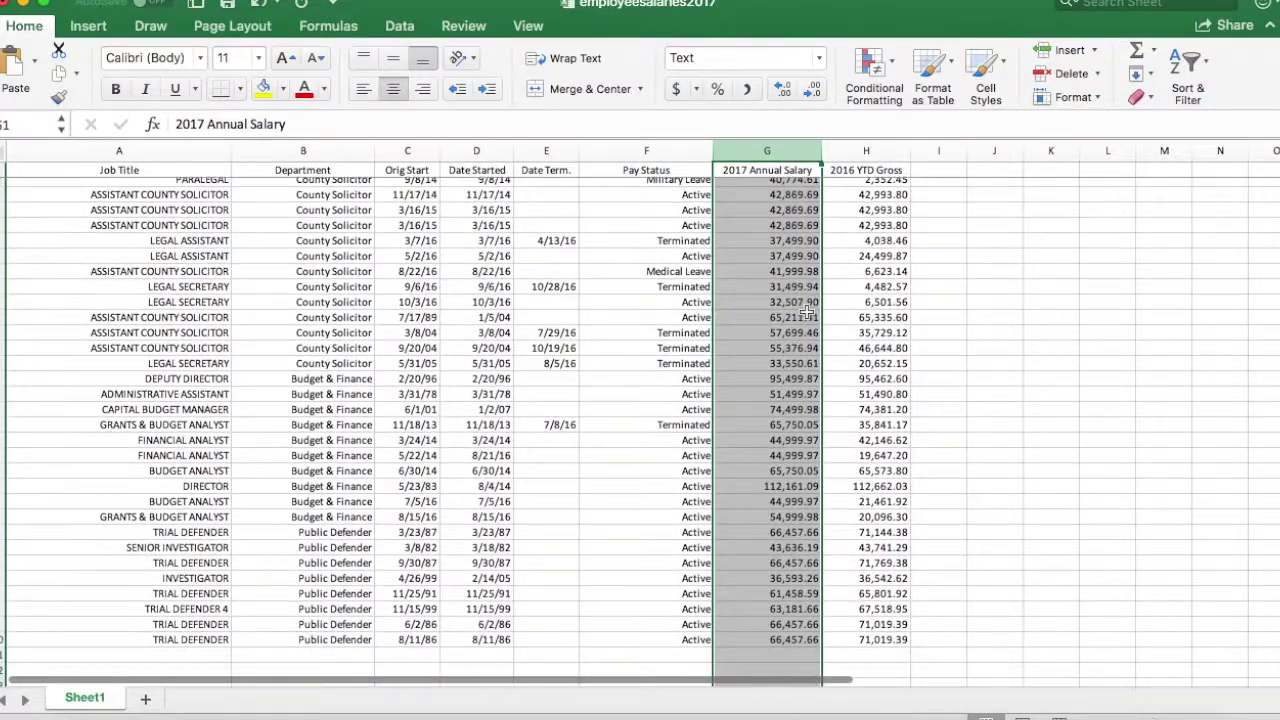
scroll(808, 312, "down", 3)
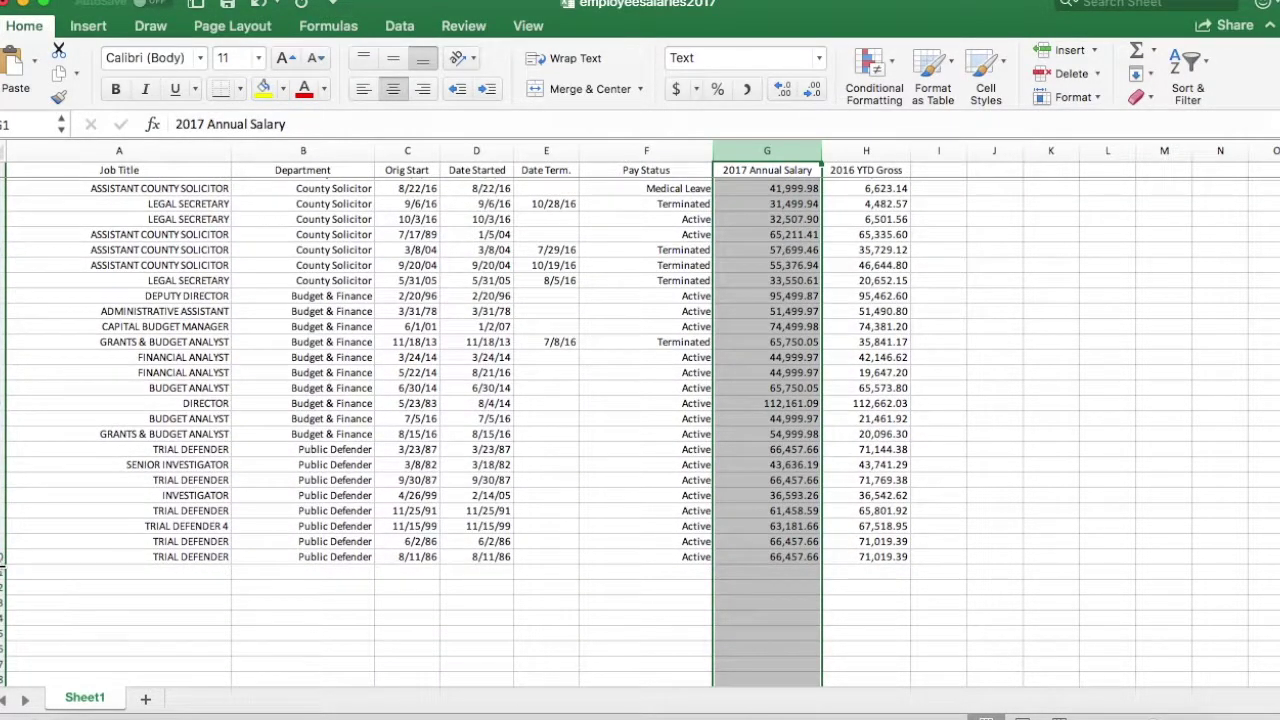
scroll(95, 372, "up", 10)
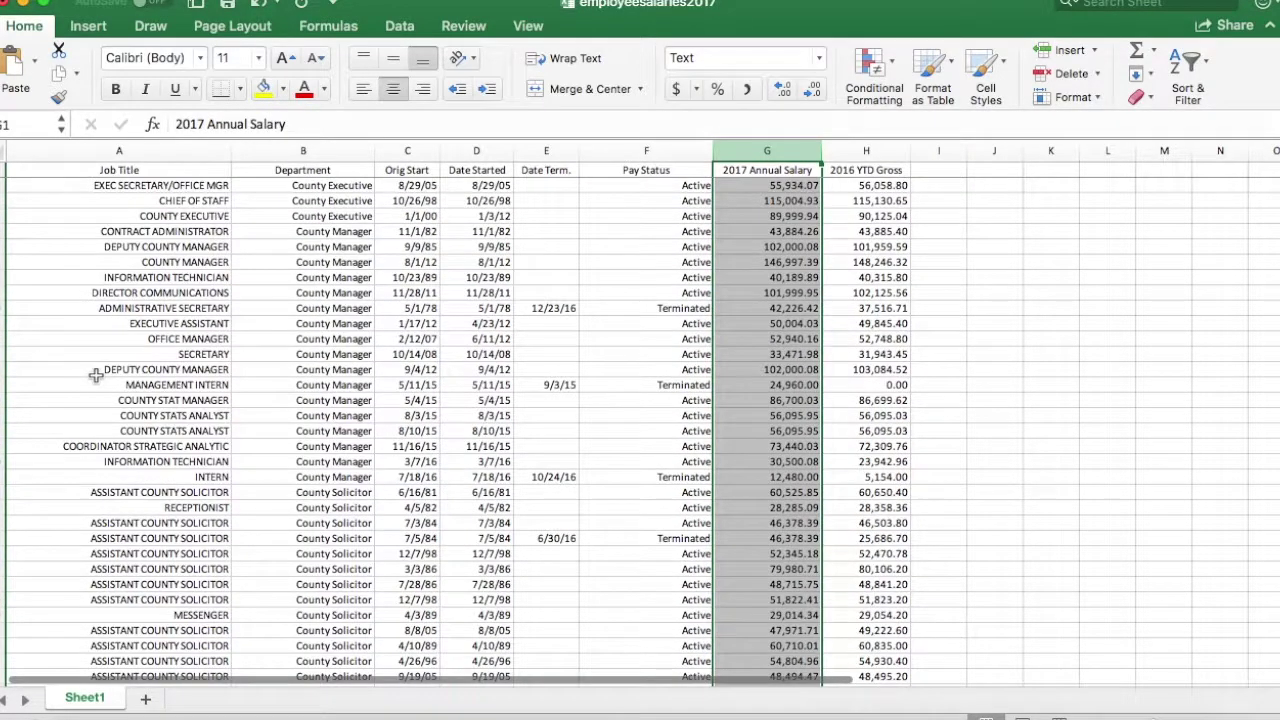
left_click(1050, 292)
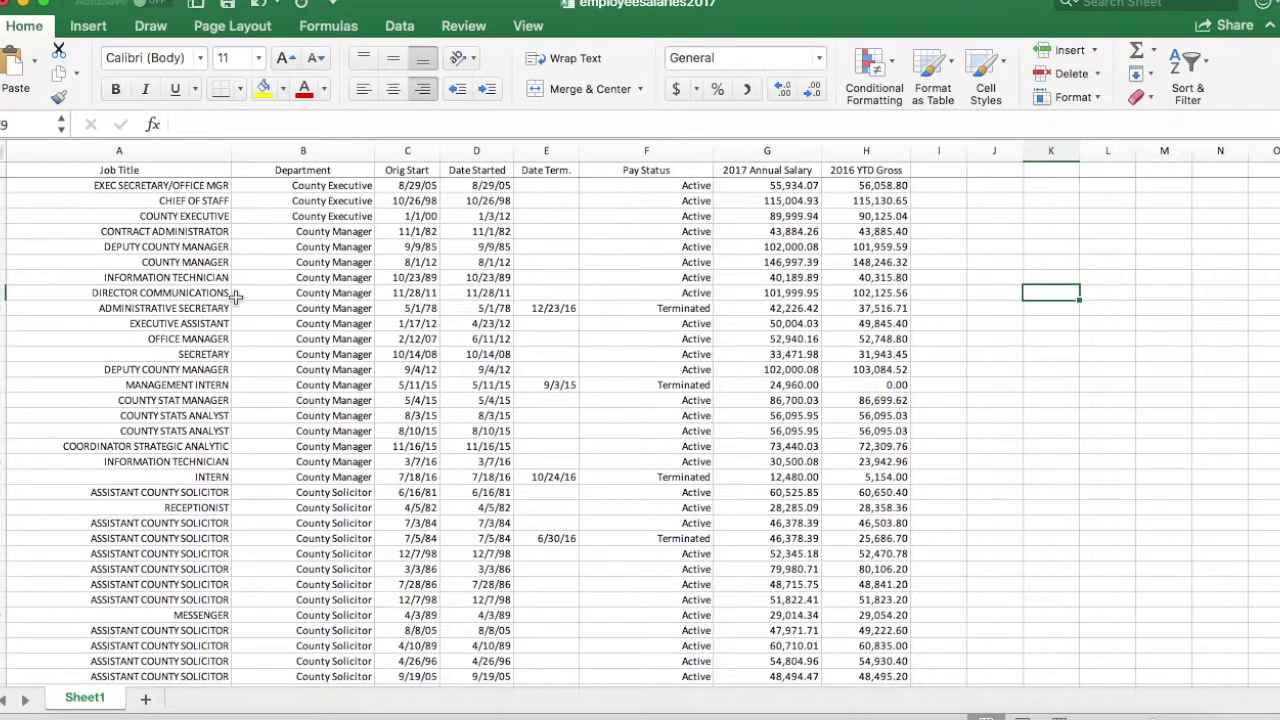
left_click(3, 170)
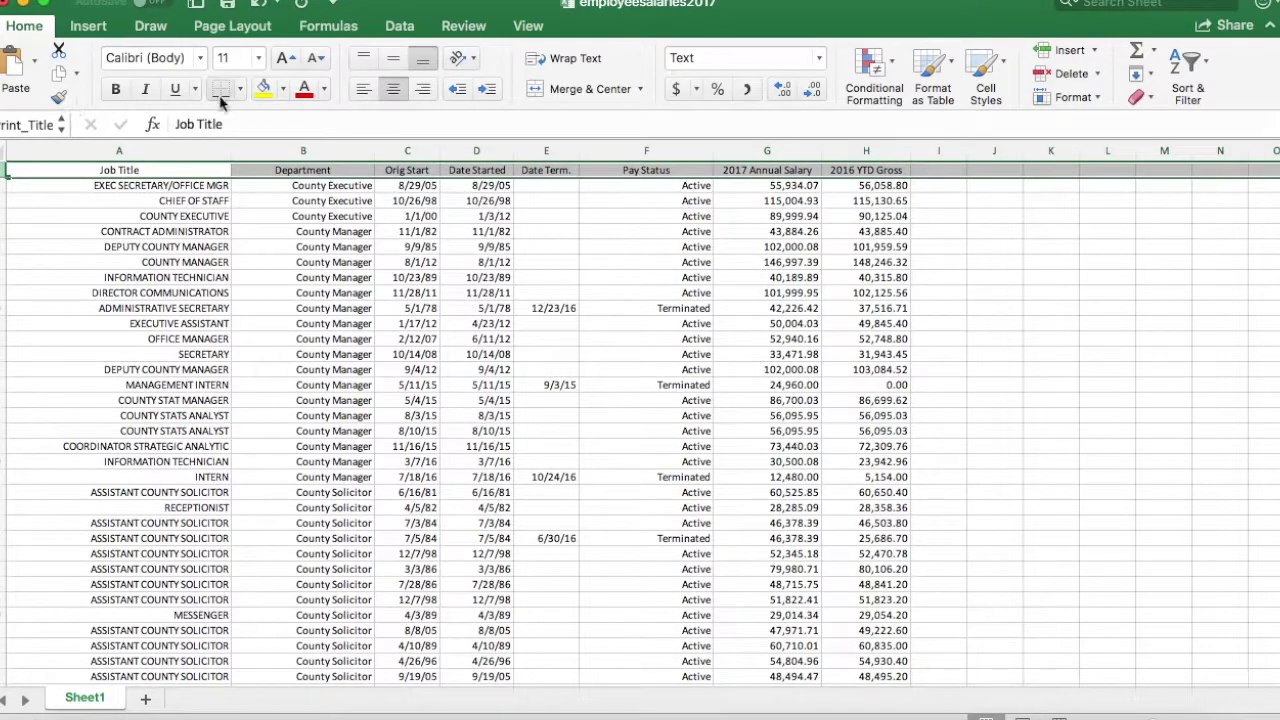
left_click(263, 88)
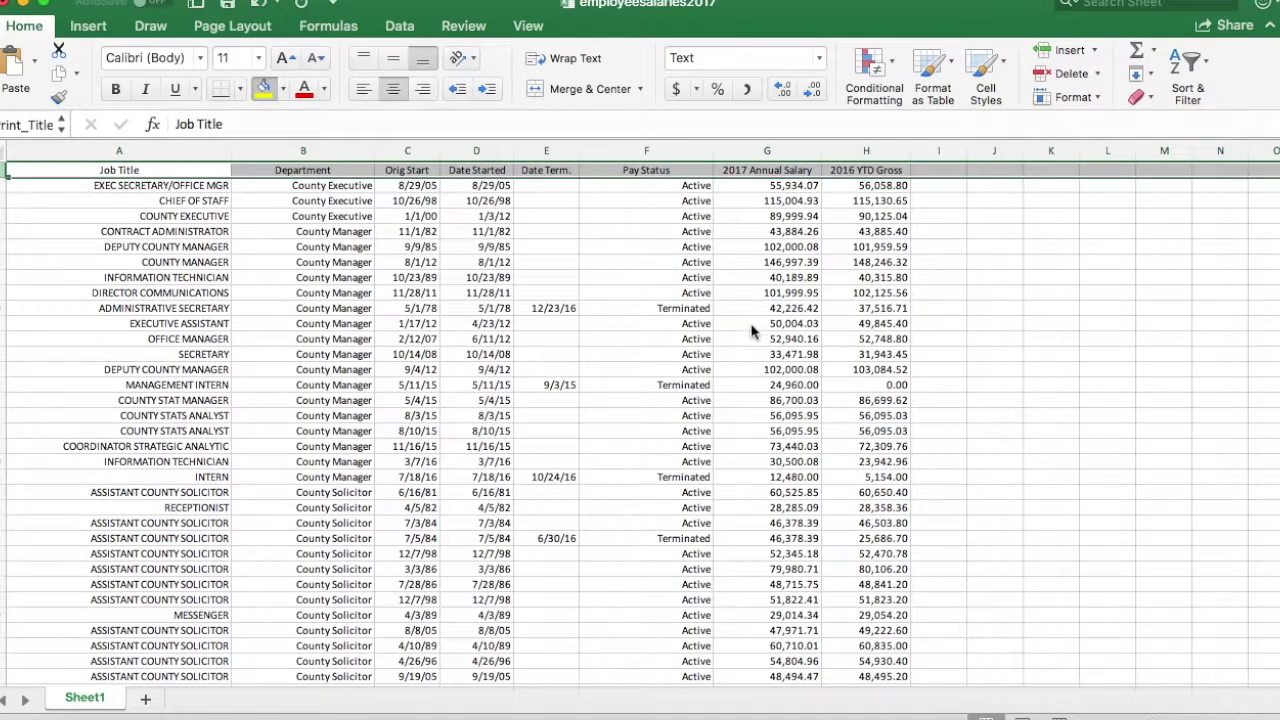
left_click(1089, 265)
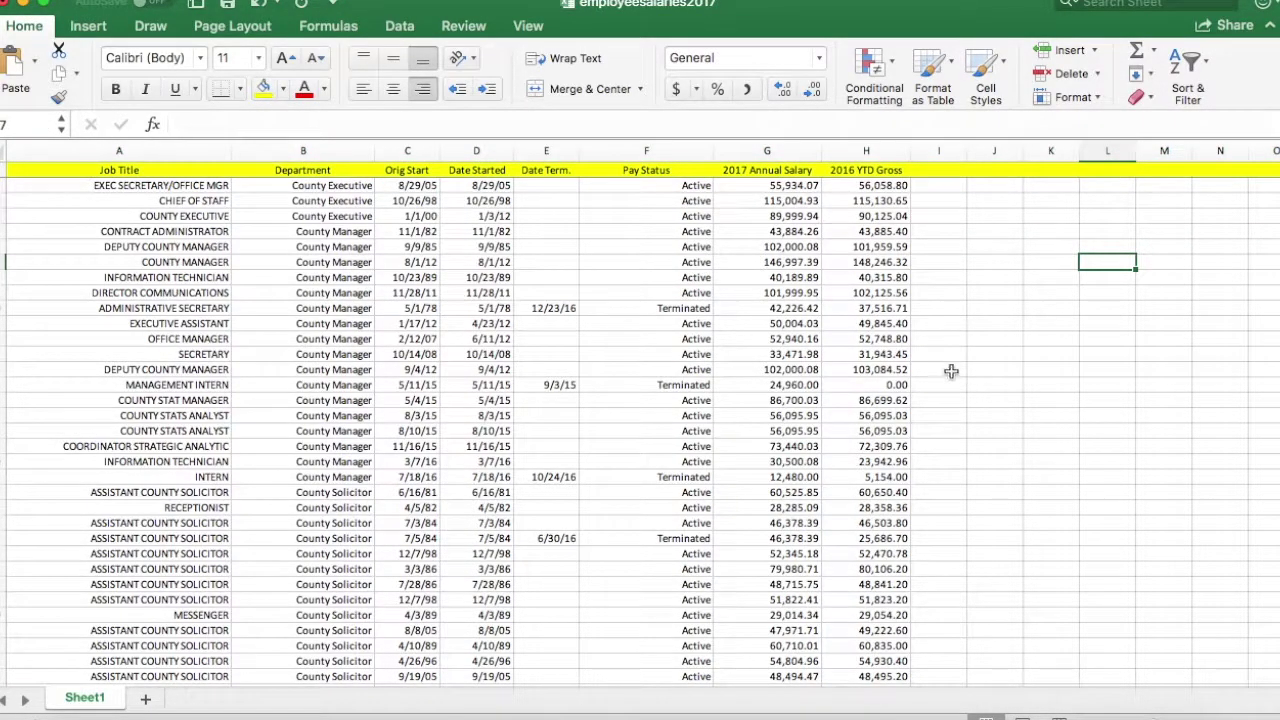
Step: Select the 2017 Annual Salary values from G2 down to G100
left_click_drag(796, 186, 752, 647)
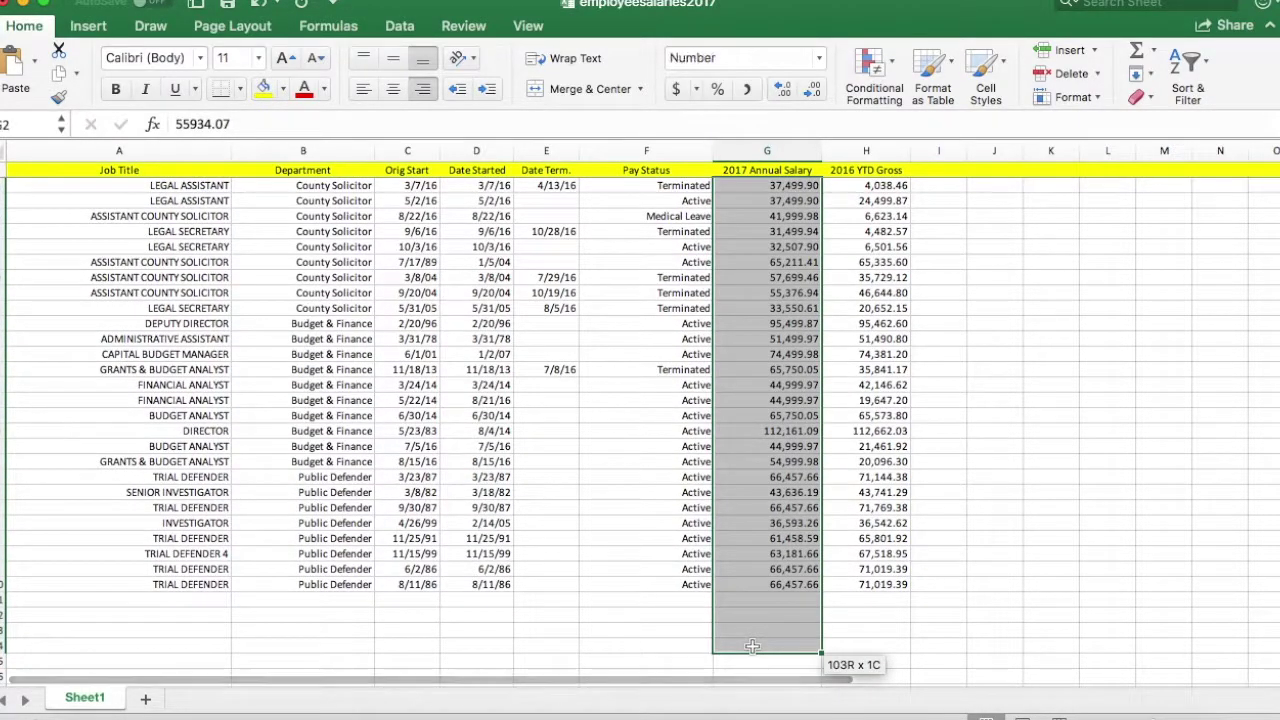
left_click(908, 588)
left_click_drag(767, 584, 790, 176)
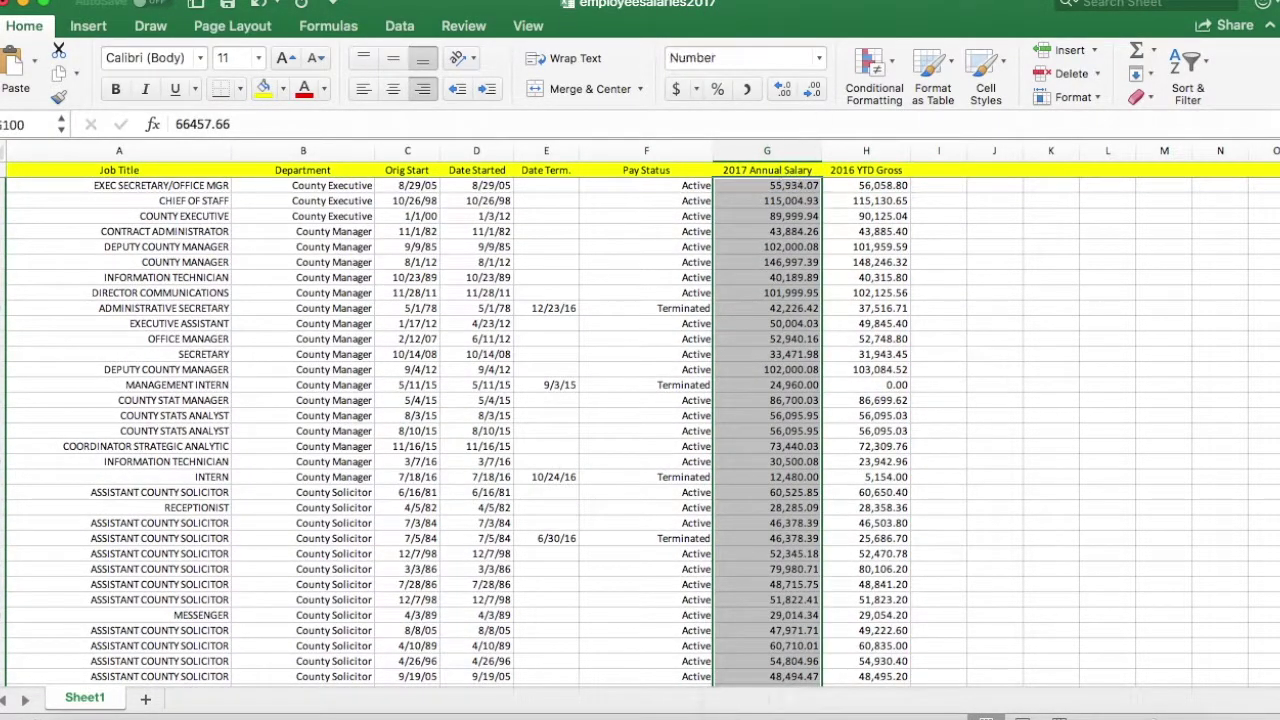
Step: Sort all employee rows by 2017 Annual Salary, smallest to largest, expanding the selection
left_click(1197, 75)
left_click(1190, 98)
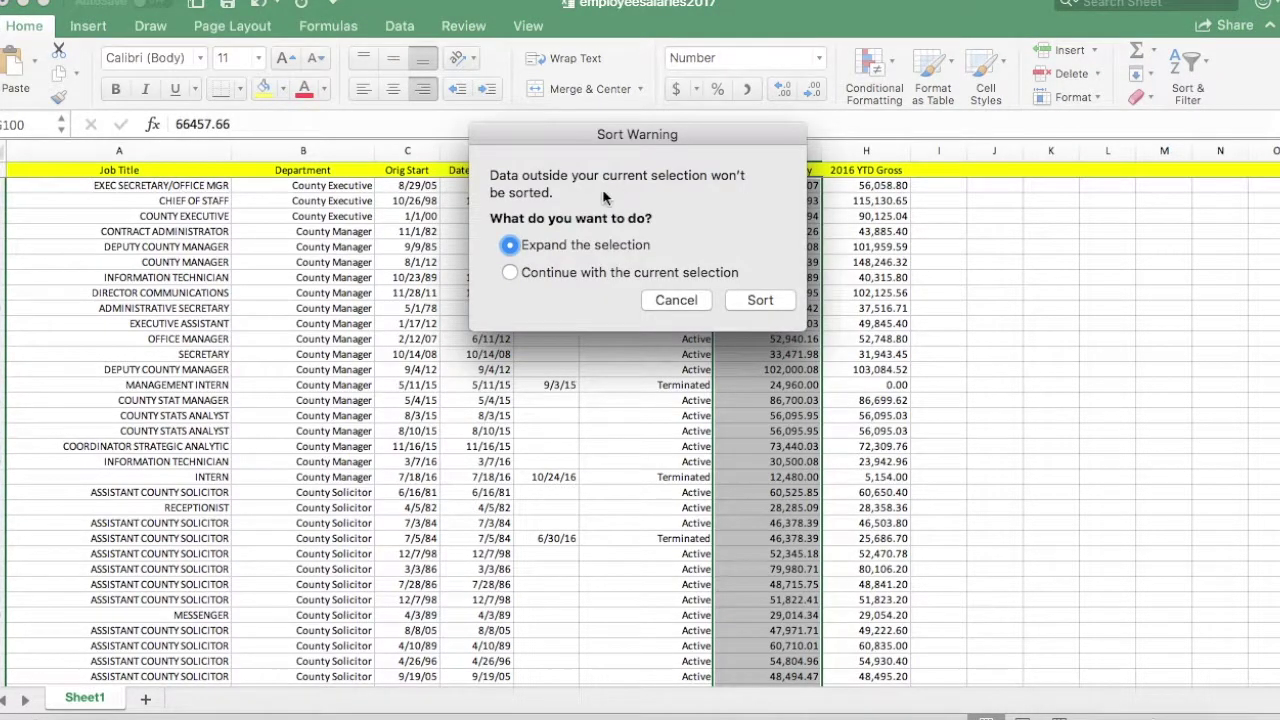
left_click(765, 302)
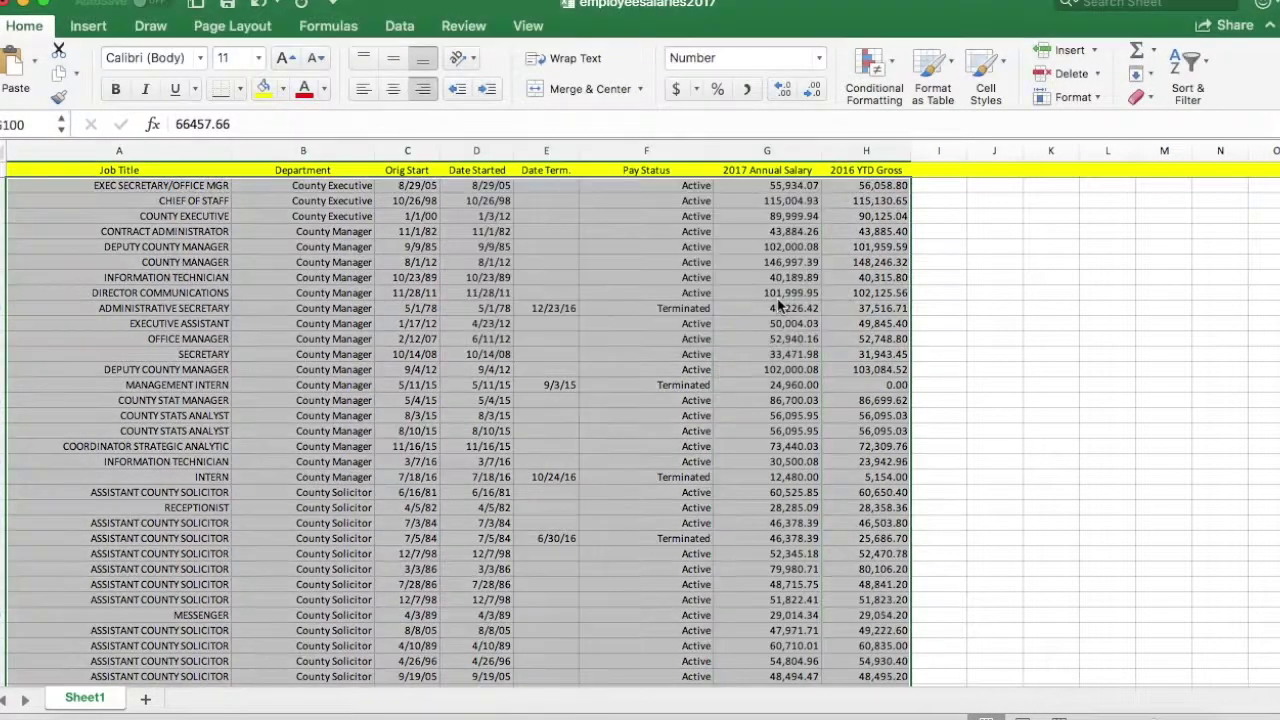
Step: Shade the lowest salary (12,480.00) and highest salary (146,997.39) gold
scroll(912, 270, "up", 20)
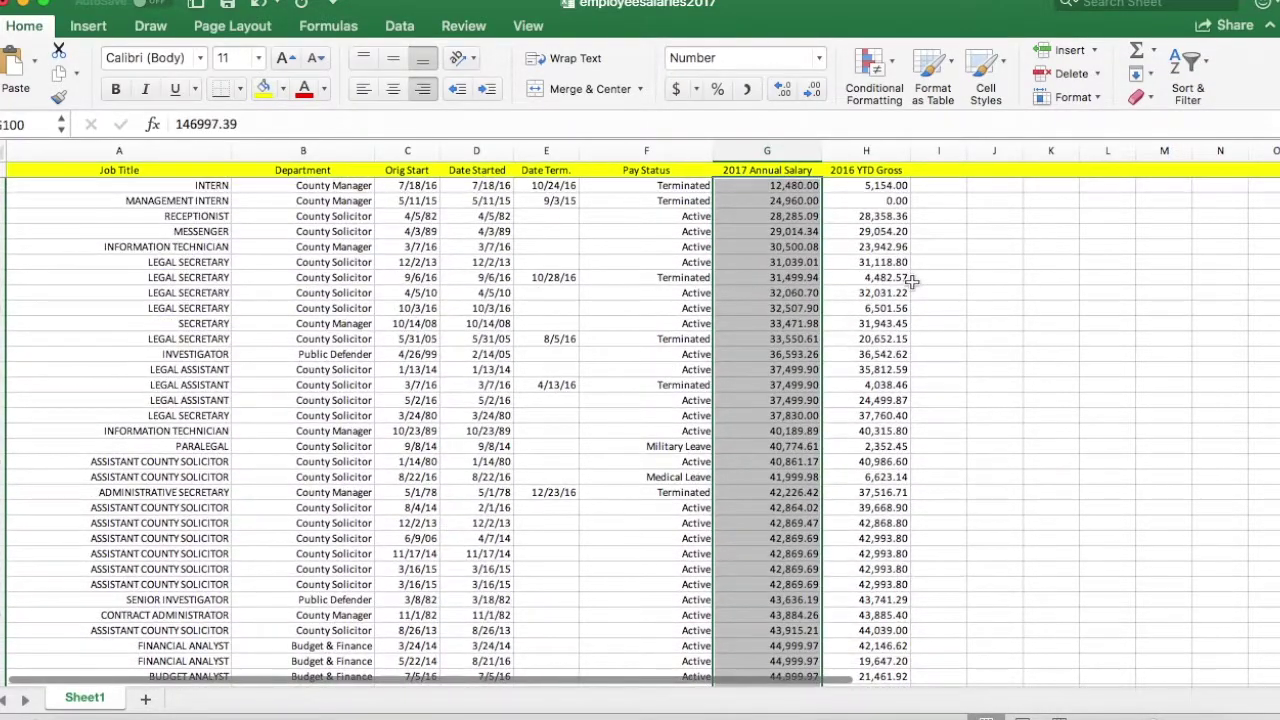
left_click(792, 186)
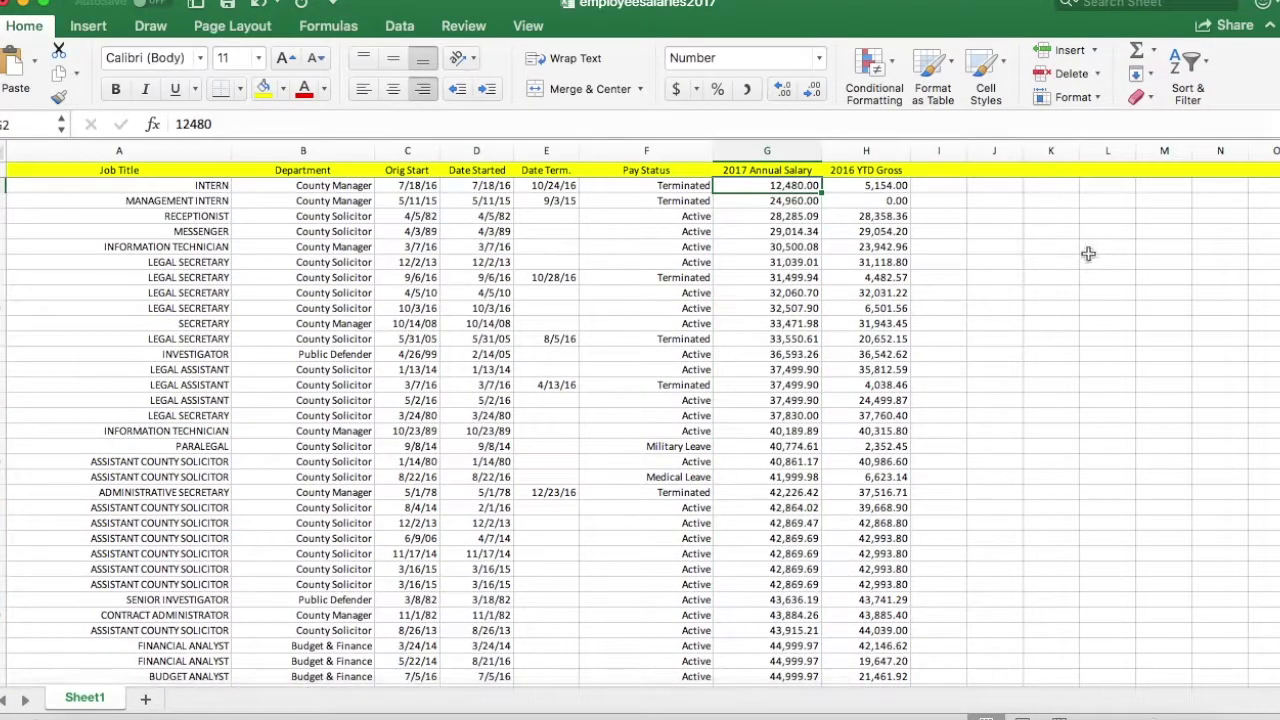
left_click(283, 89)
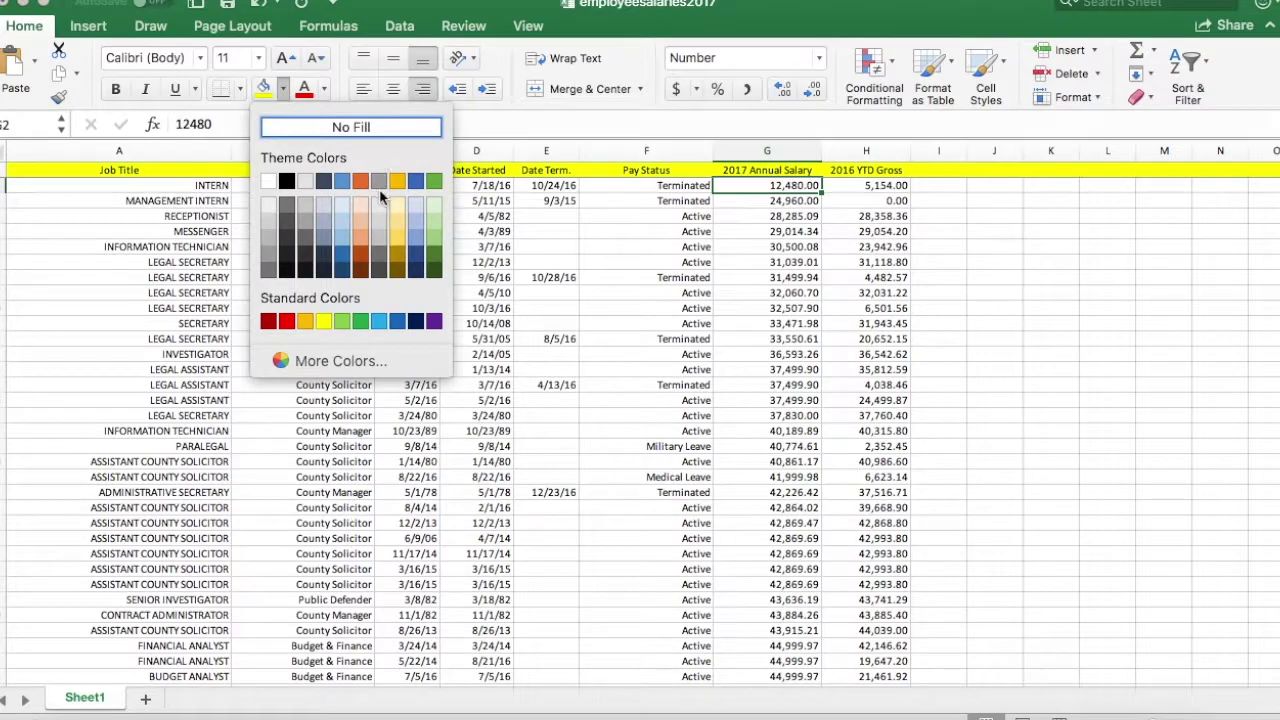
left_click(397, 181)
scroll(915, 356, "down", 15)
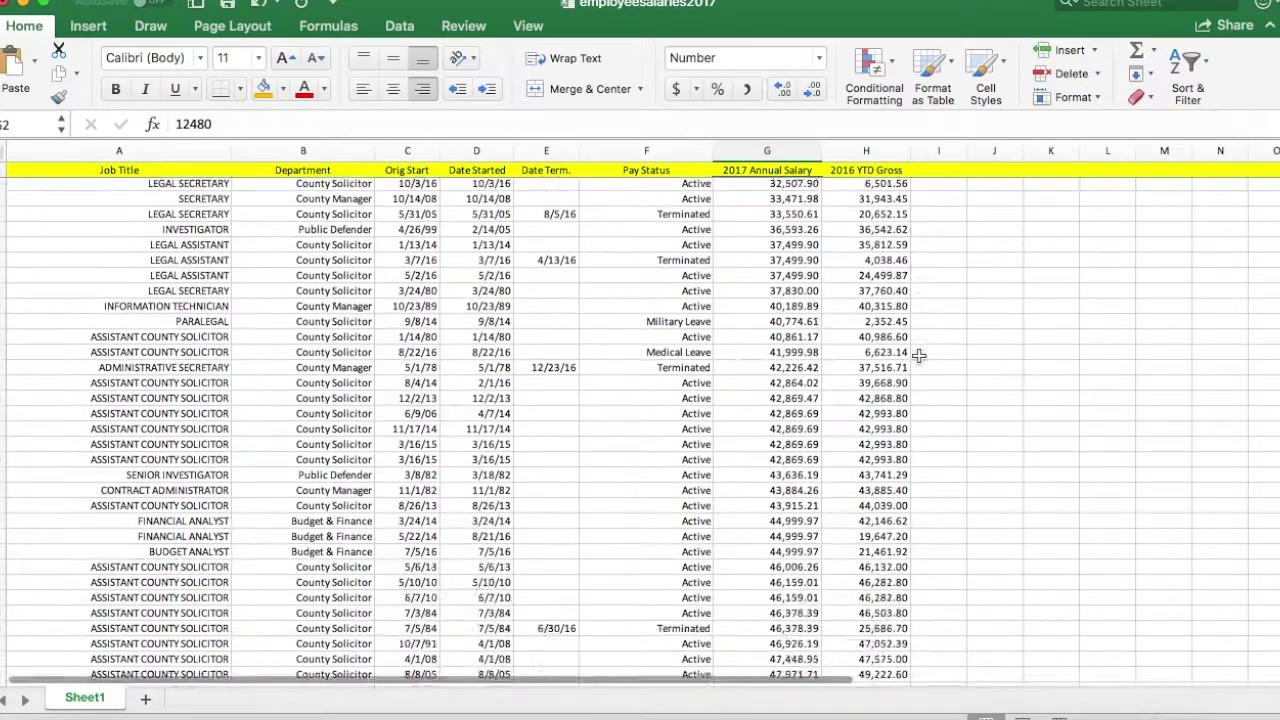
scroll(910, 428, "down", 10)
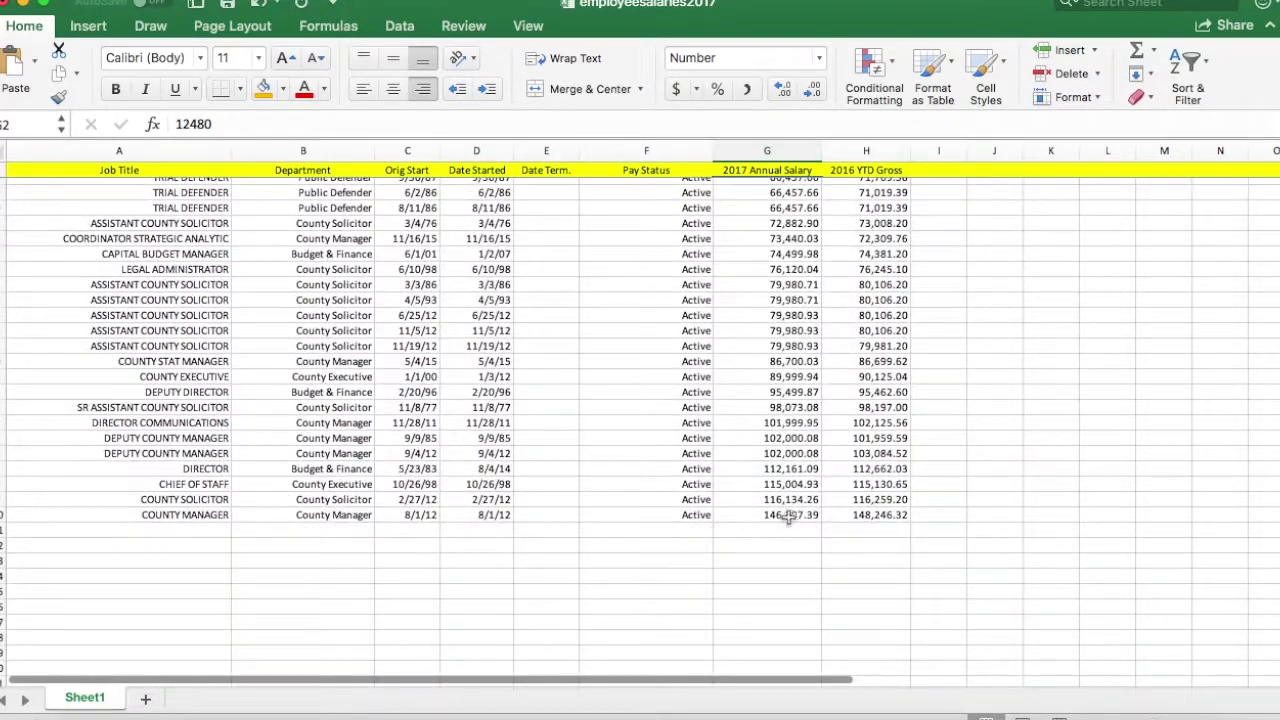
left_click(787, 514)
left_click(263, 89)
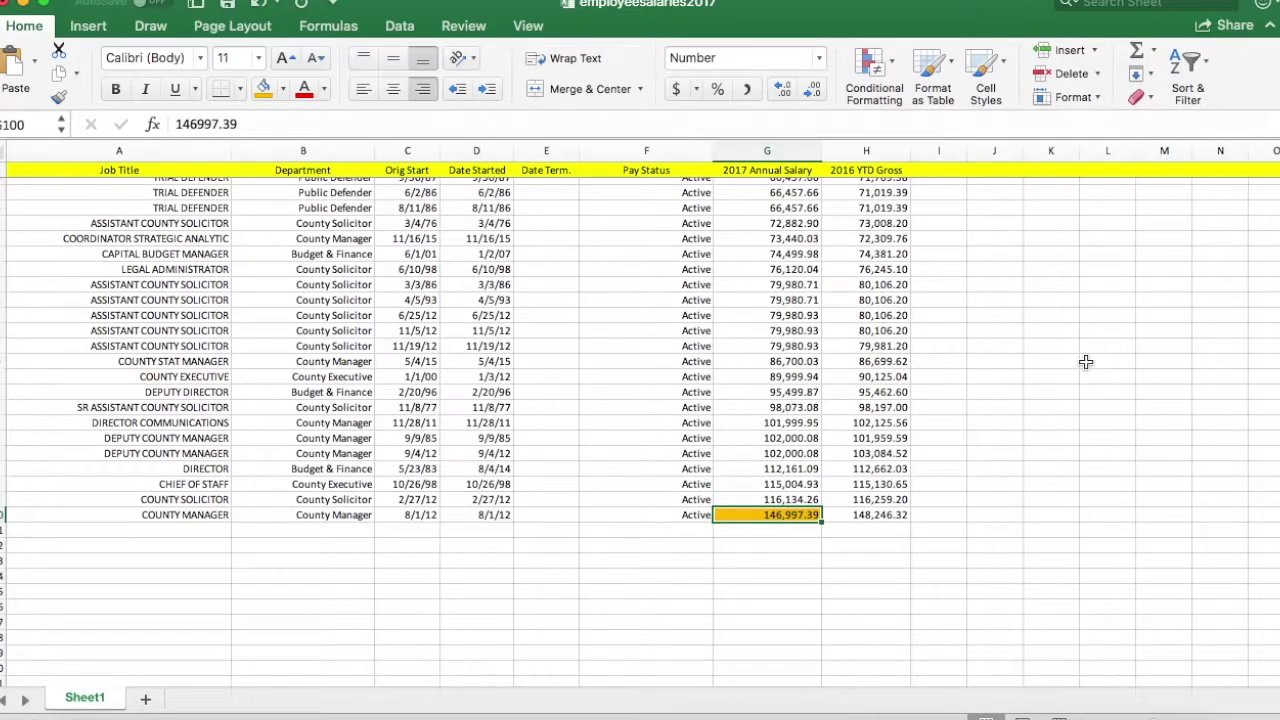
scroll(1082, 356, "up", 15)
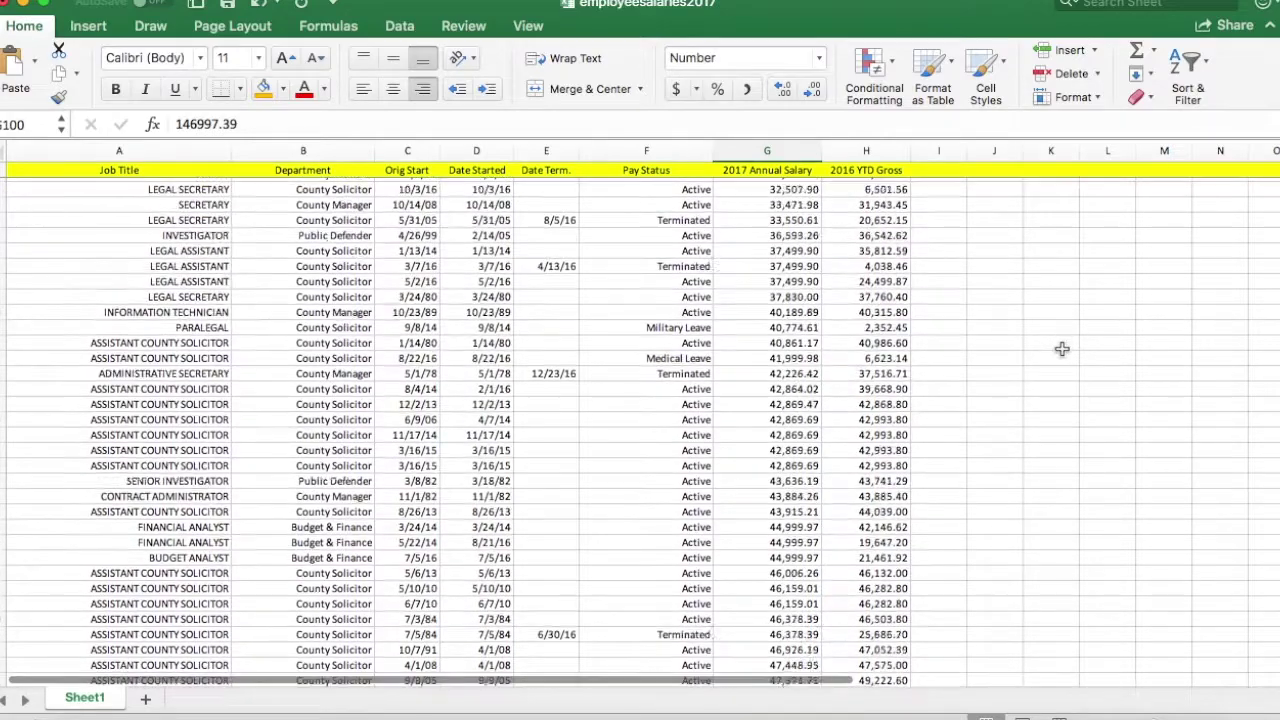
scroll(1062, 349, "up", 5)
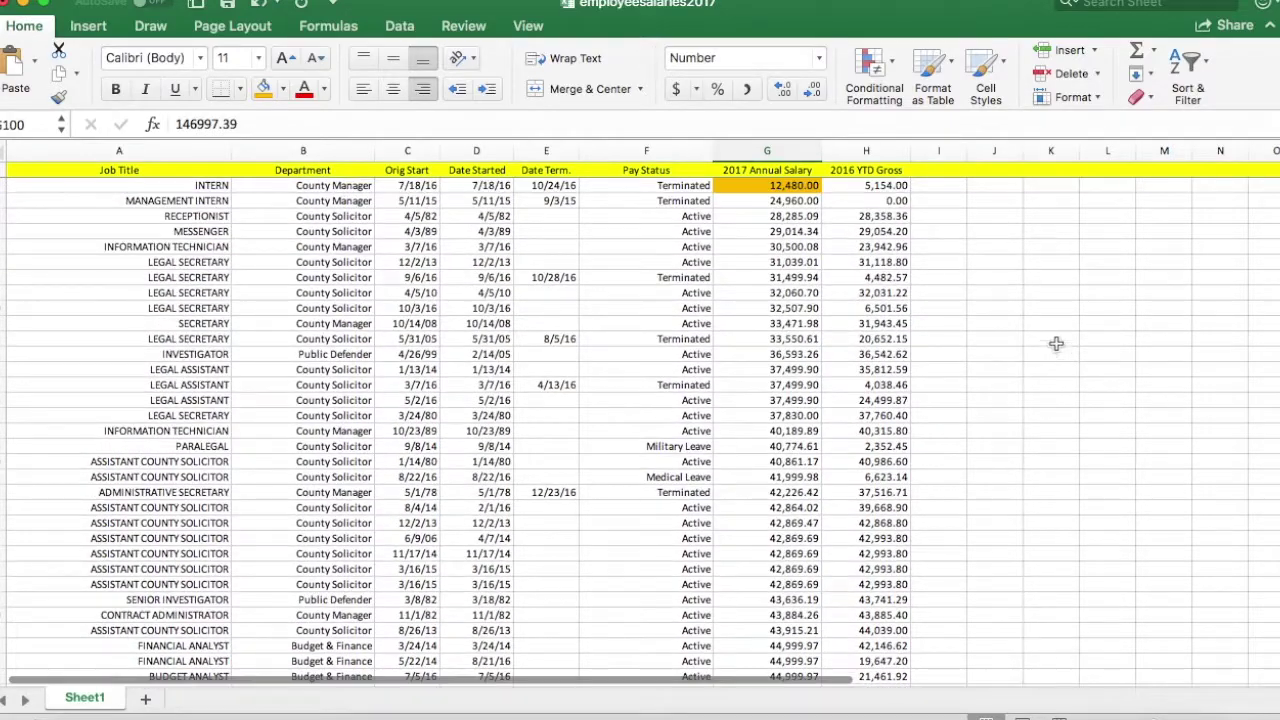
Step: Type the label 'Range' in cell J5
left_click(984, 232)
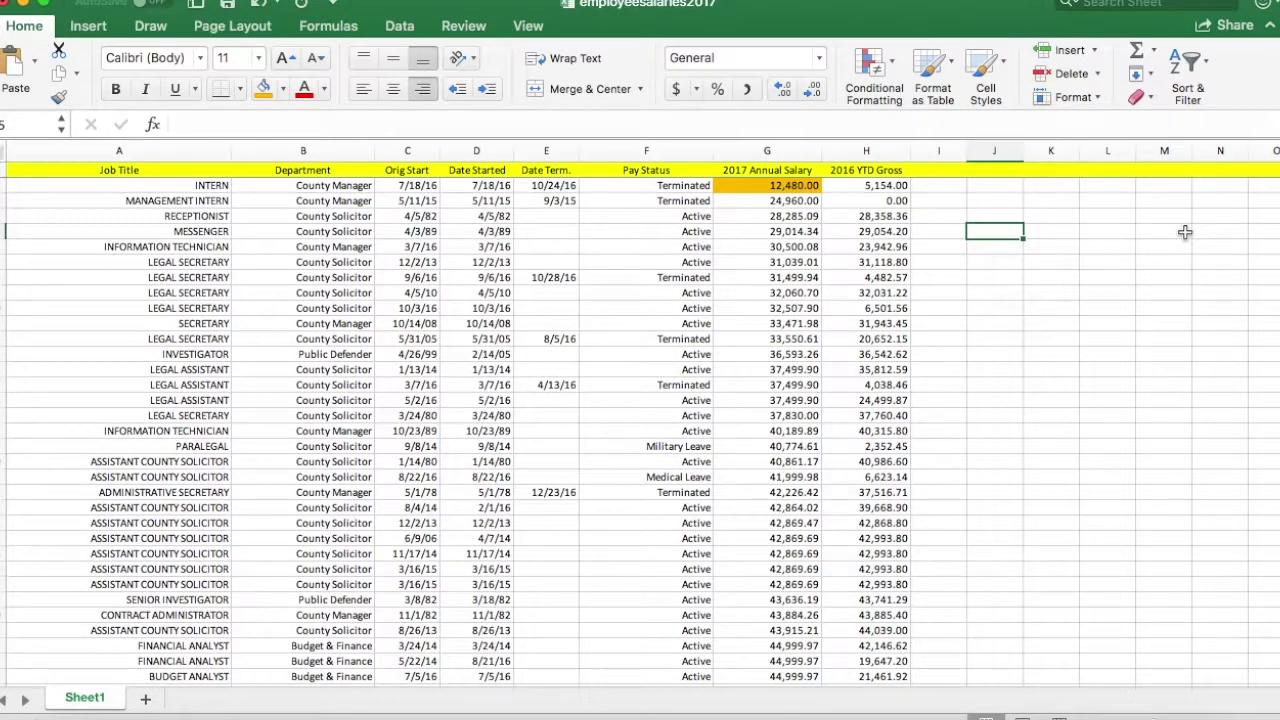
type("Range")
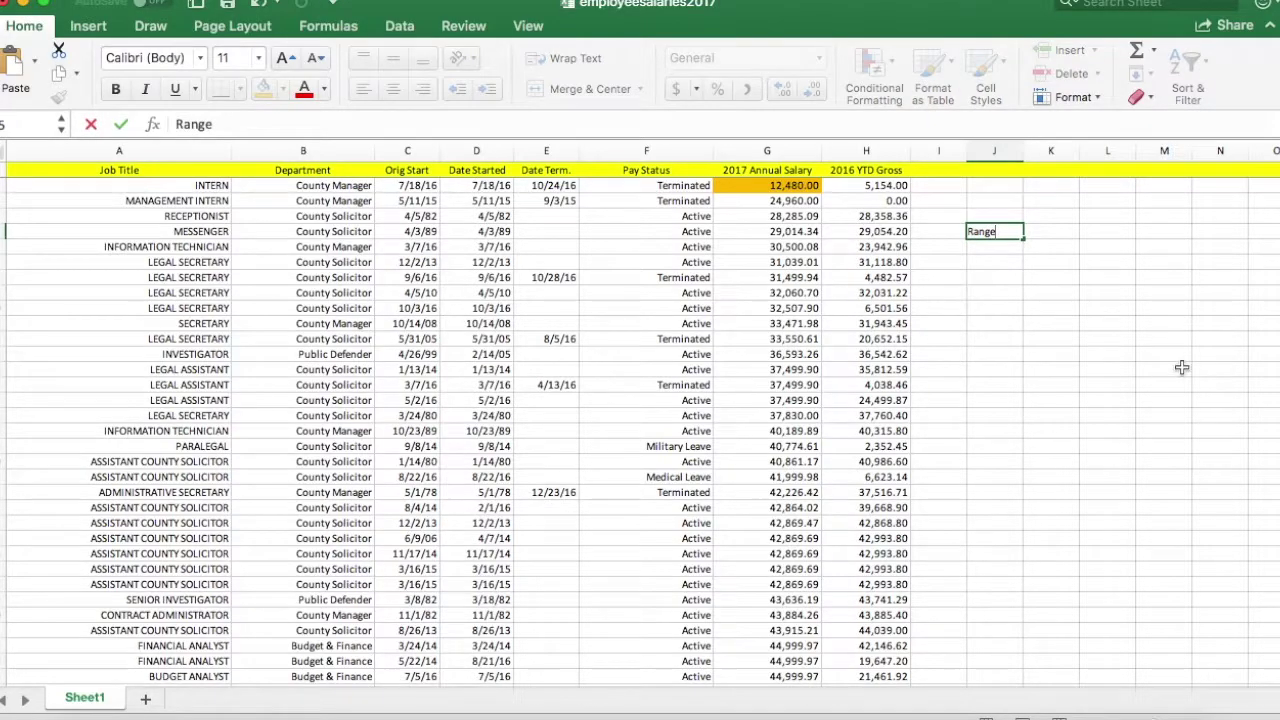
left_click(1176, 385)
Step: Enter =G100-G2 in K5 for a range of 134,517.39, then start typing 'Number of values' in J6
scroll(1245, 686, "up", 3)
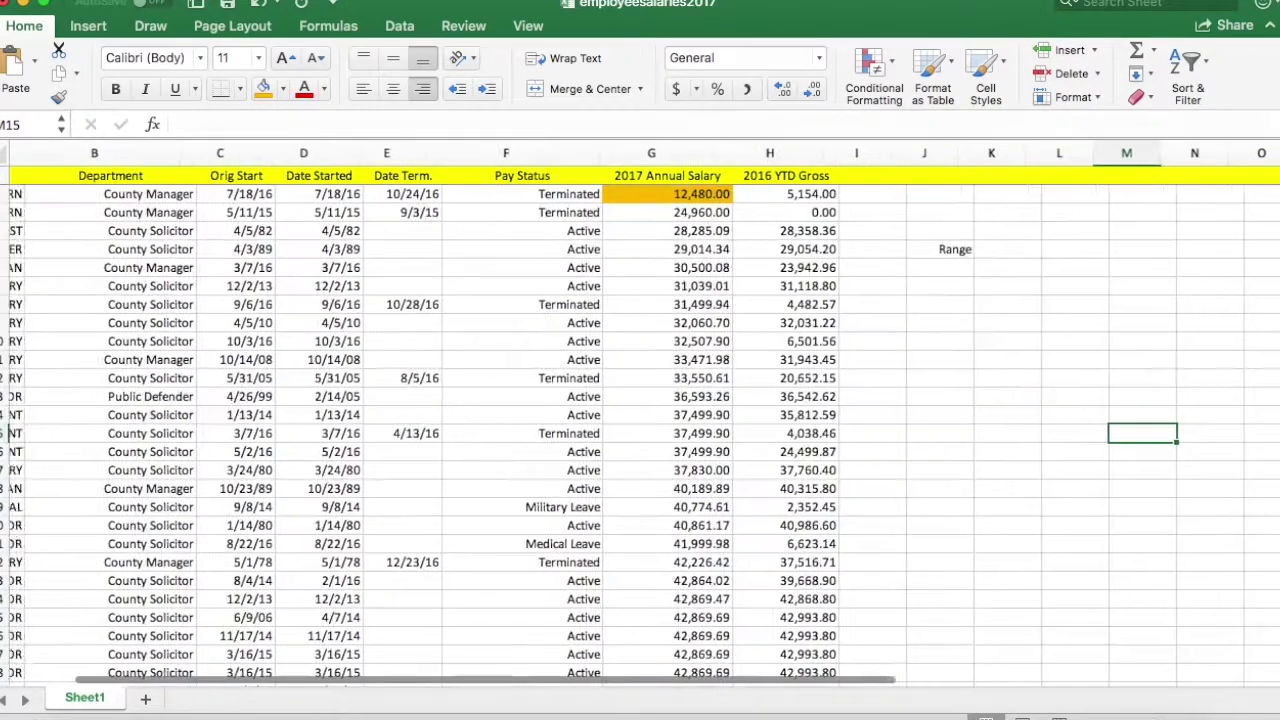
scroll(1088, 557, "up", 3)
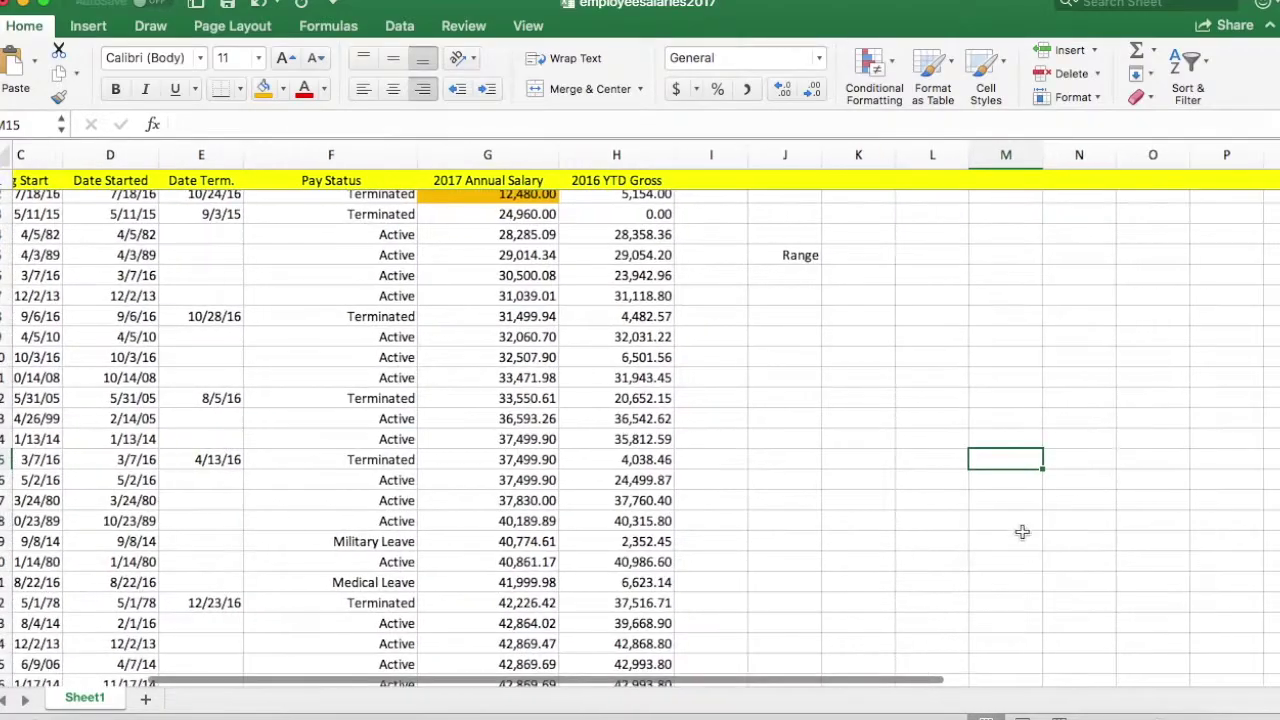
left_click(866, 256)
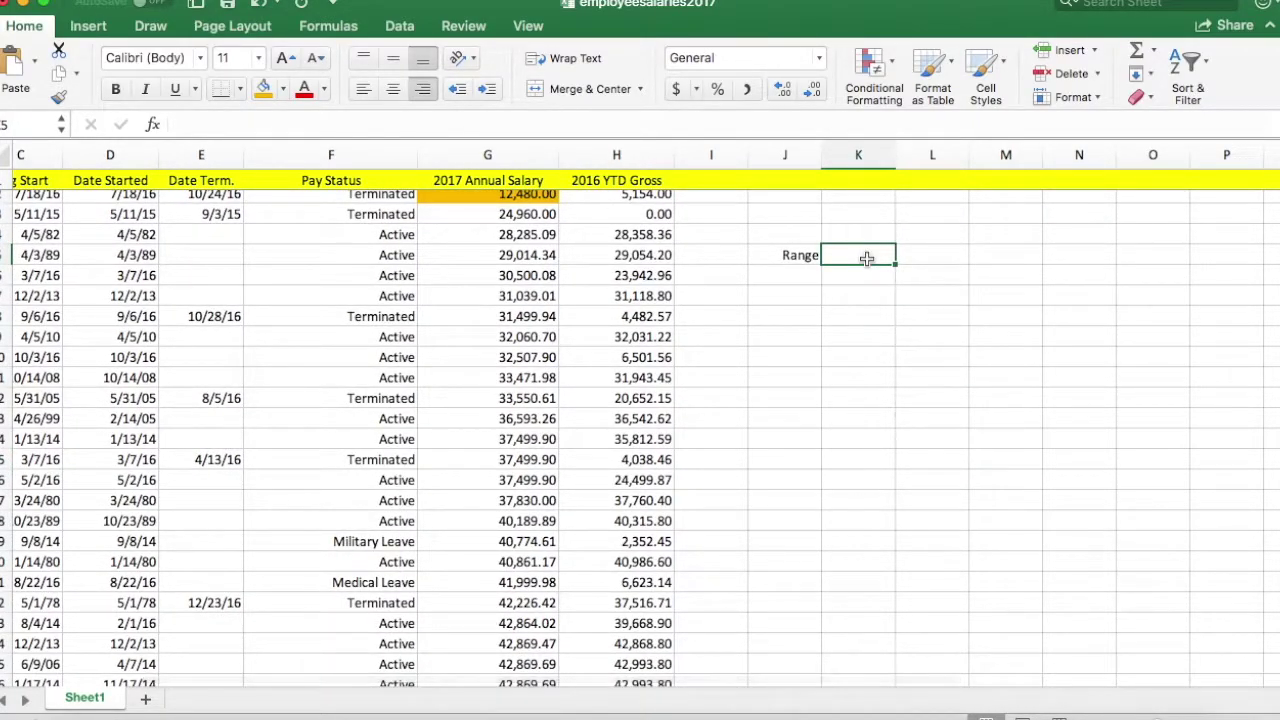
type("=")
scroll(524, 405, "down", 15)
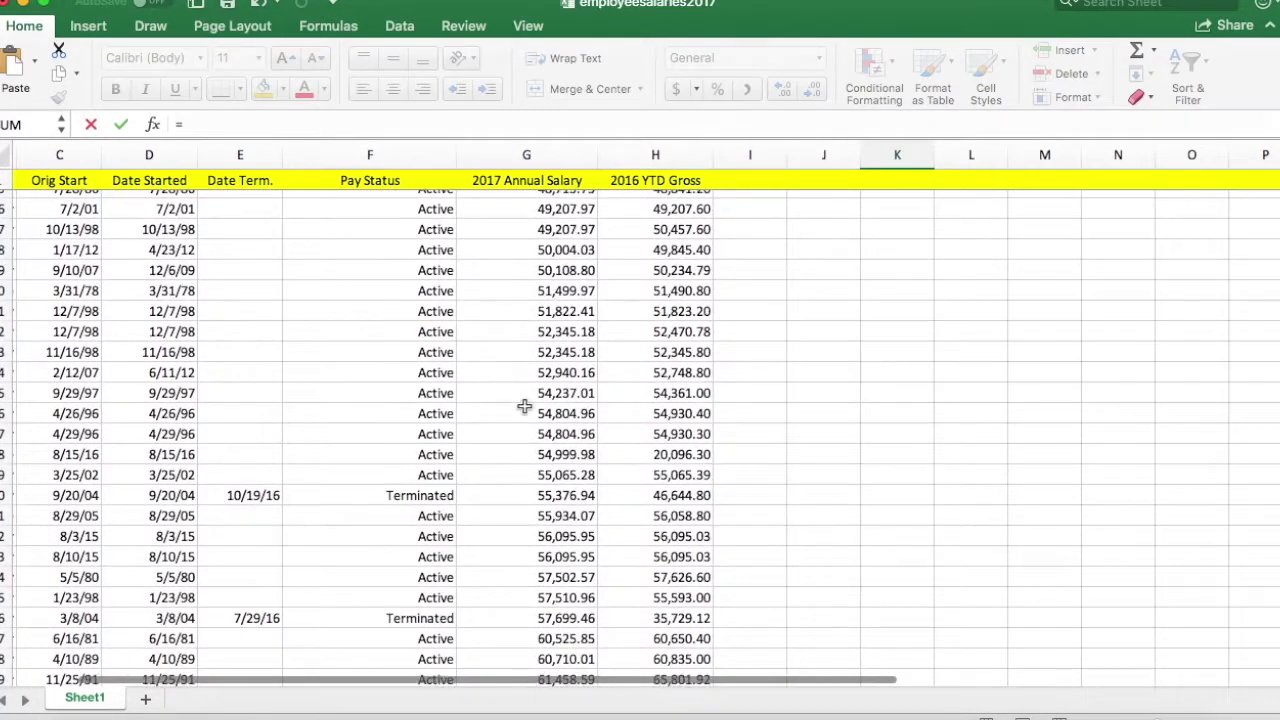
scroll(524, 405, "down", 5)
left_click(531, 554)
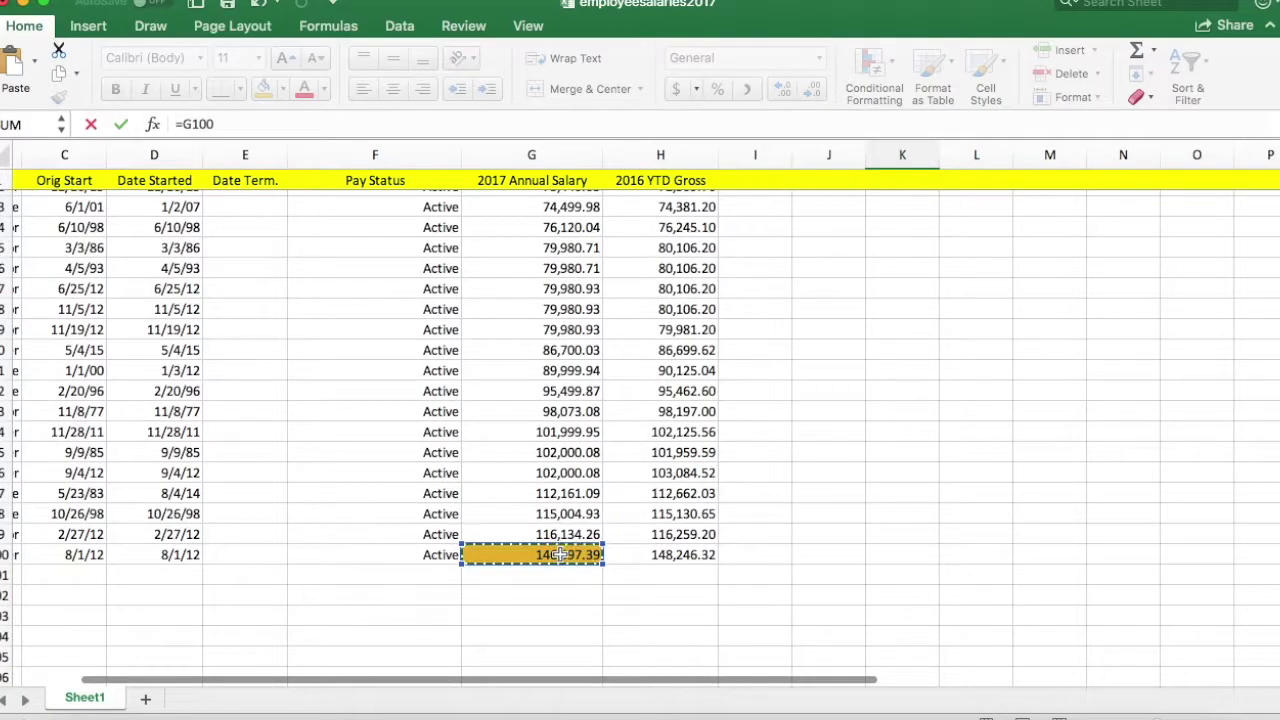
type("-")
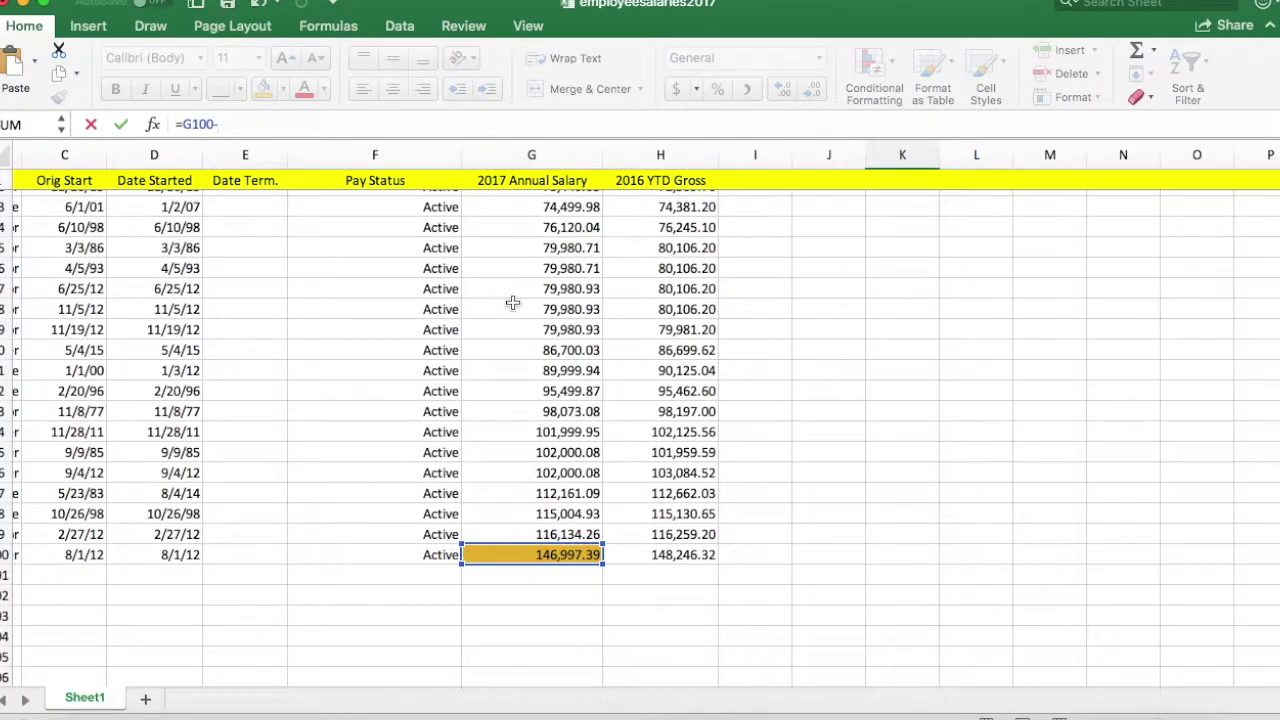
scroll(512, 305, "up", 20)
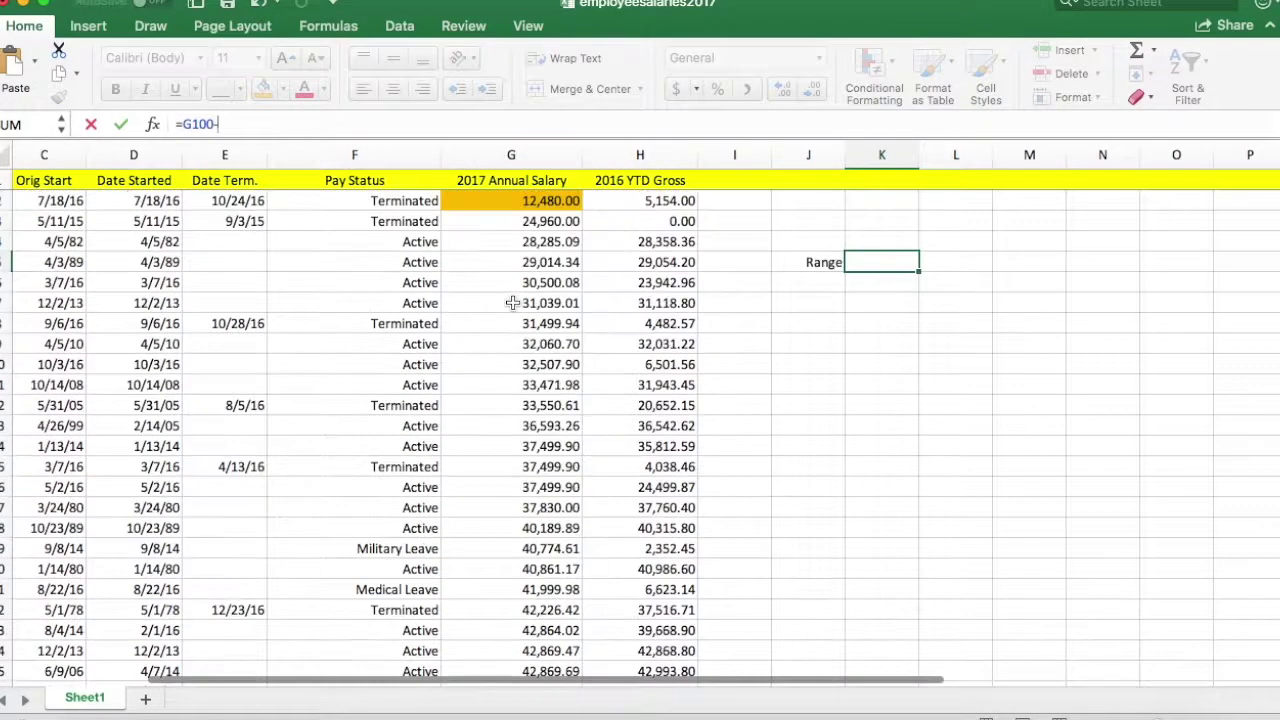
left_click(531, 200)
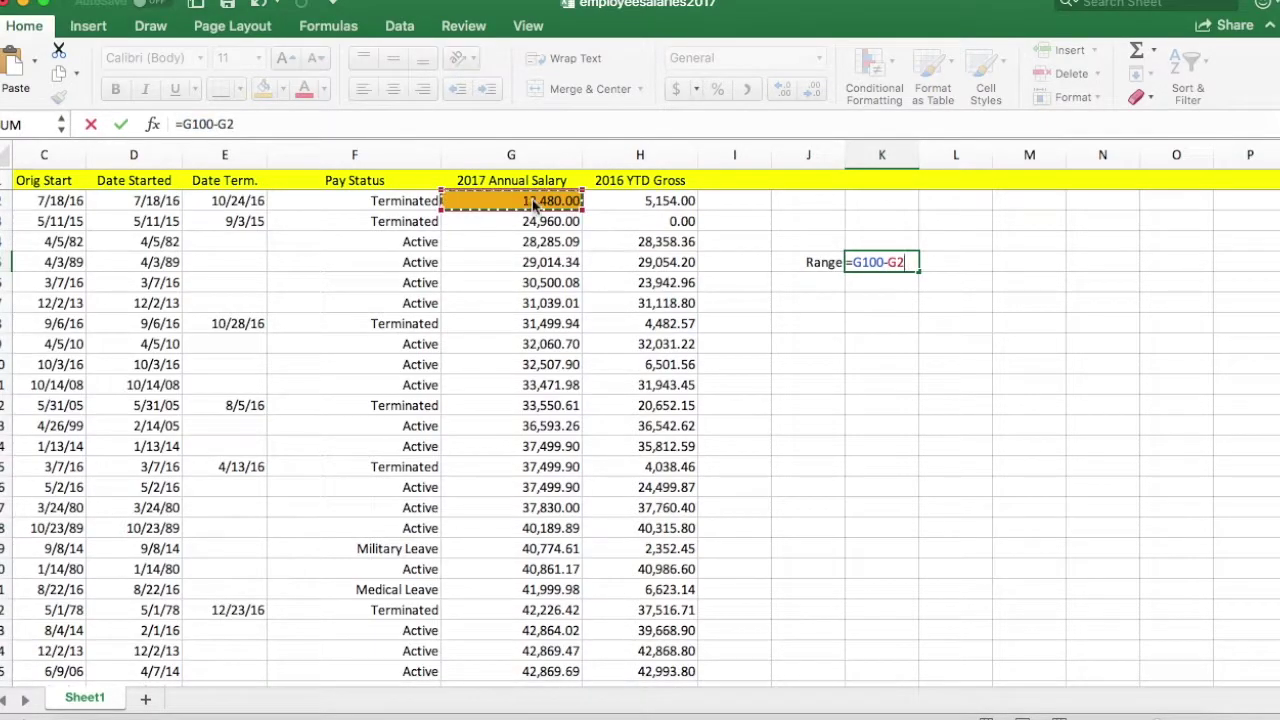
key("Return")
left_click(822, 283)
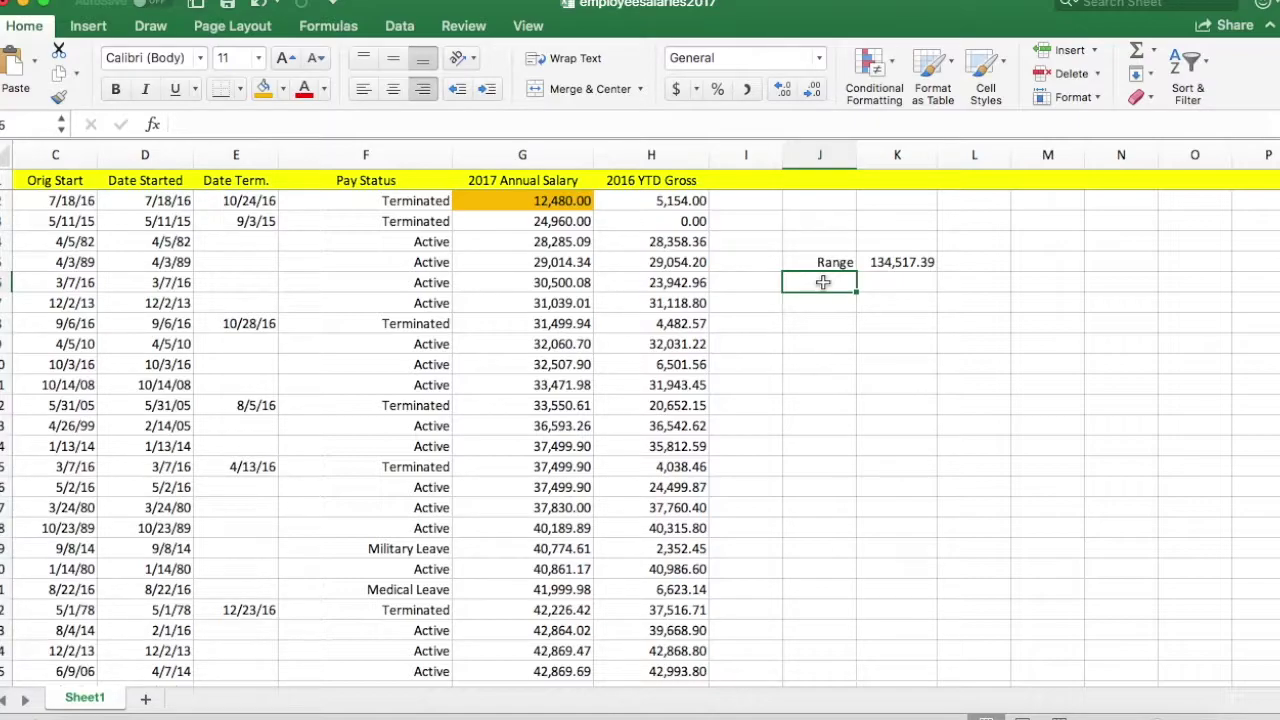
type("Number")
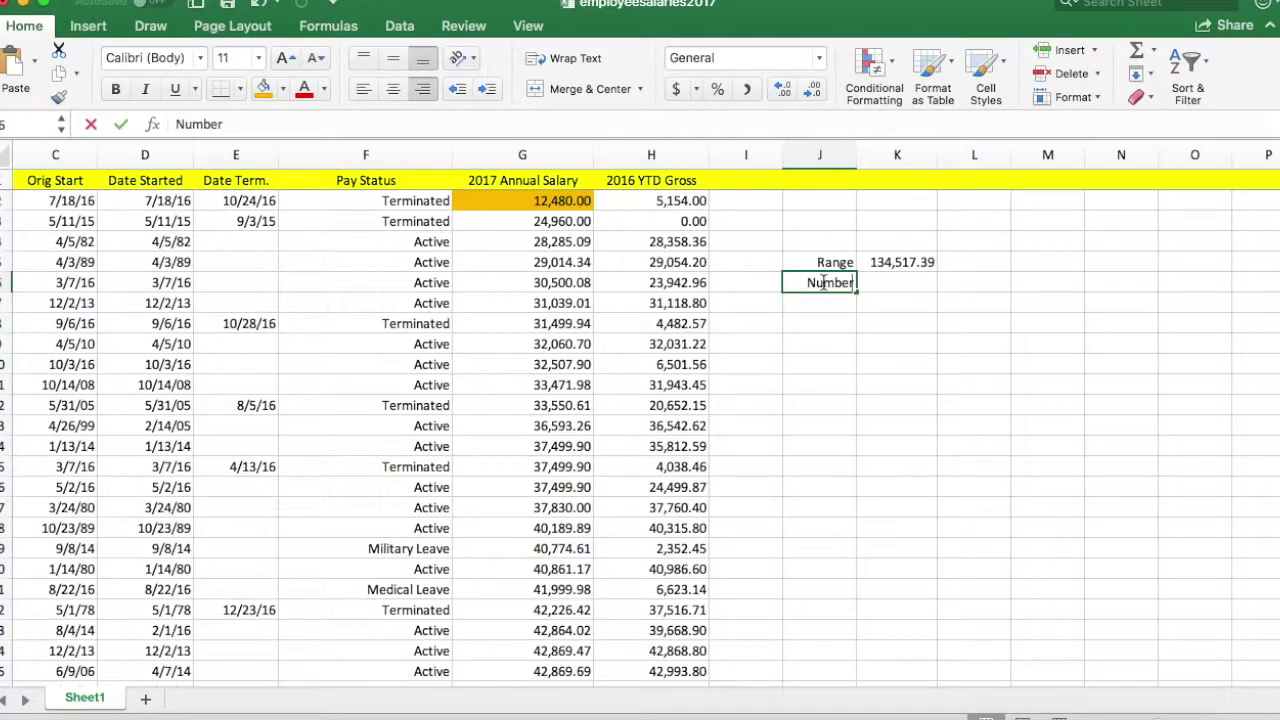
type(" of values")
Step: Enter =COUNT(G2:G100) in K6, giving 99 salary values
left_click(891, 285)
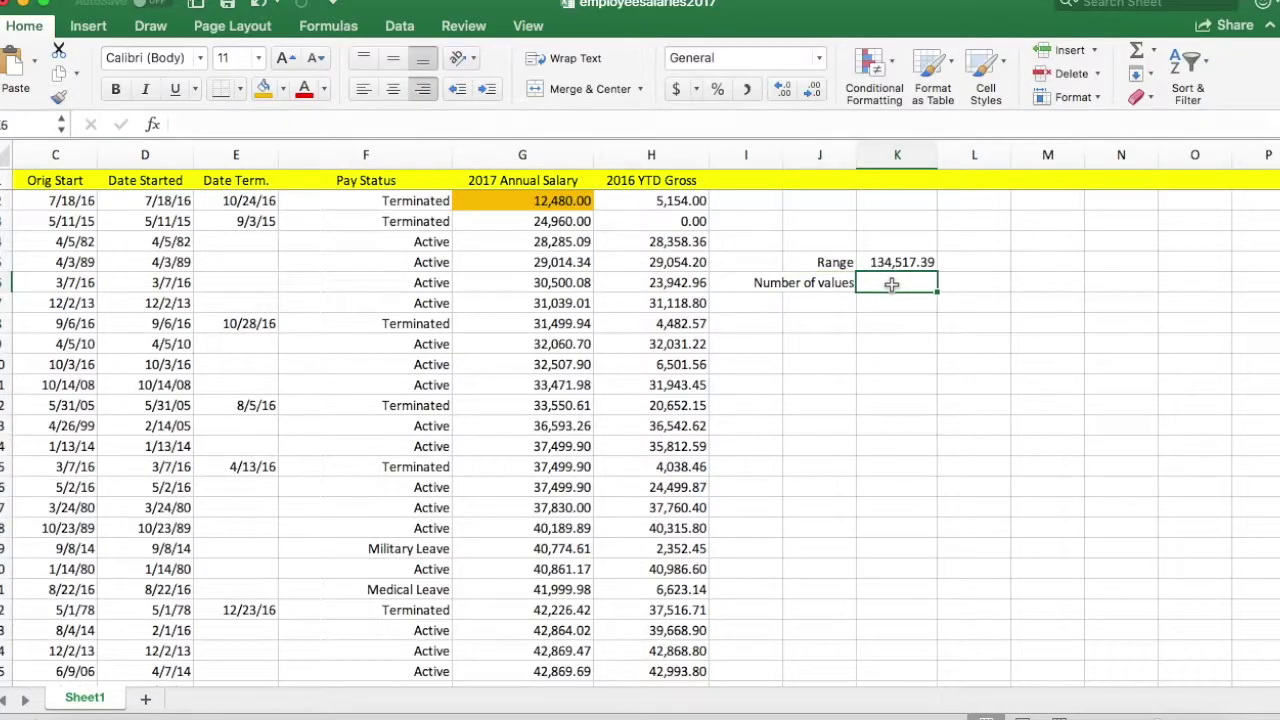
type("=count(")
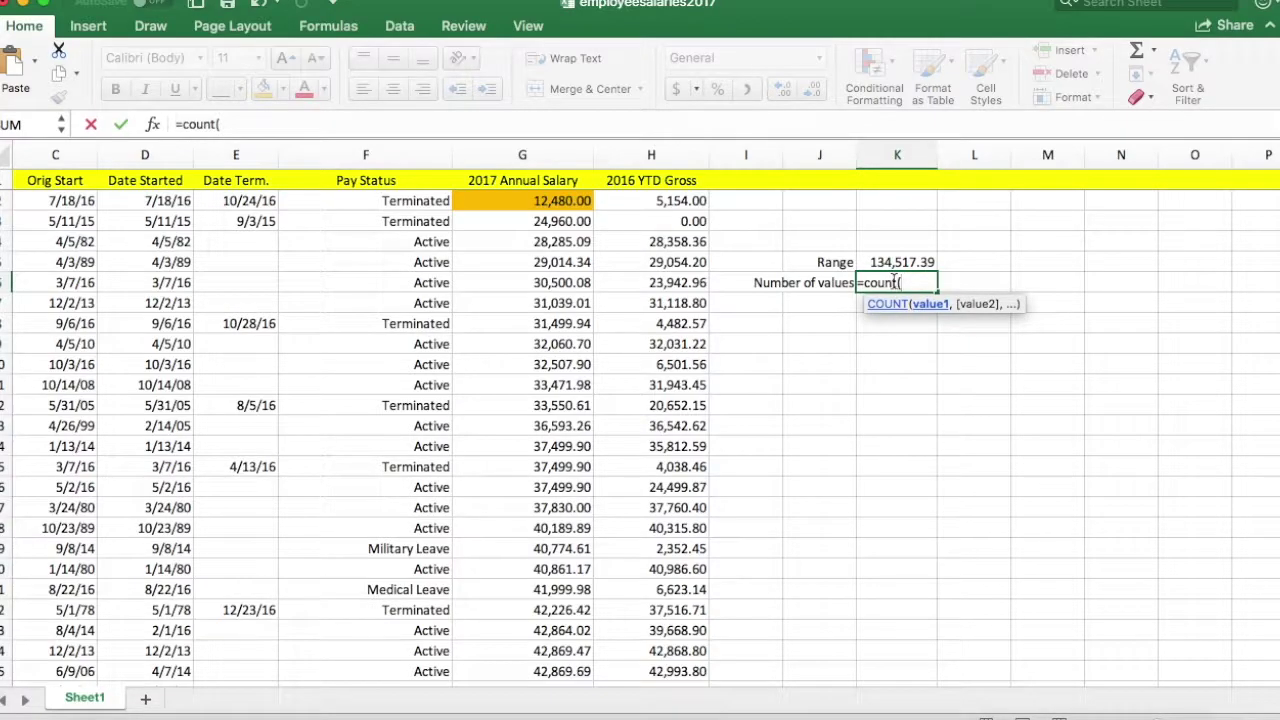
left_click_drag(566, 200, 590, 650)
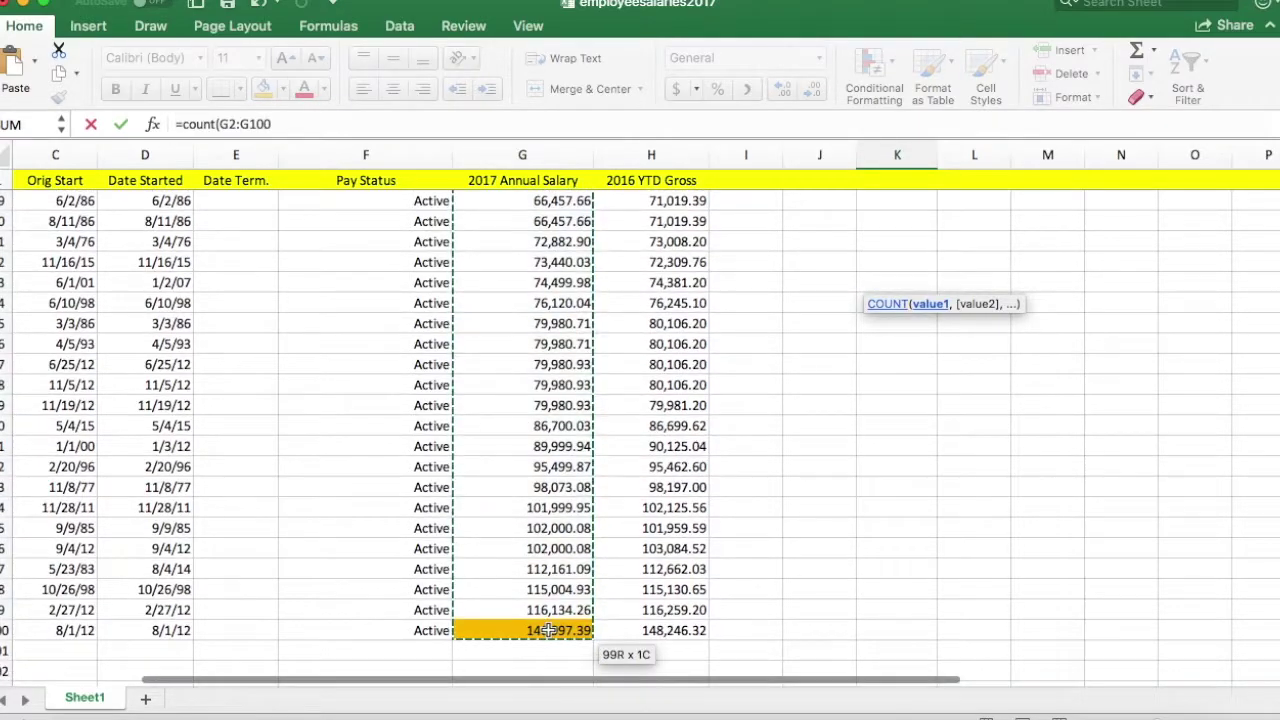
left_click(294, 120)
type(")")
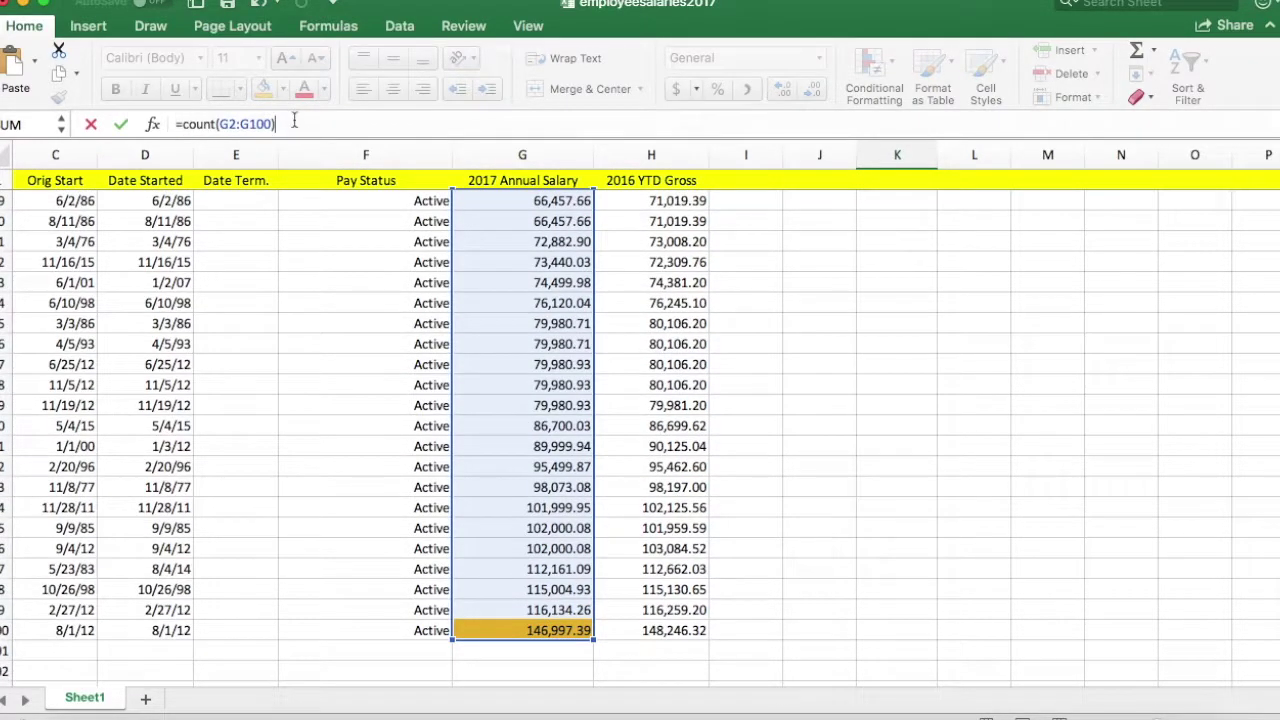
key("Return")
scroll(700, 318, "up", 3)
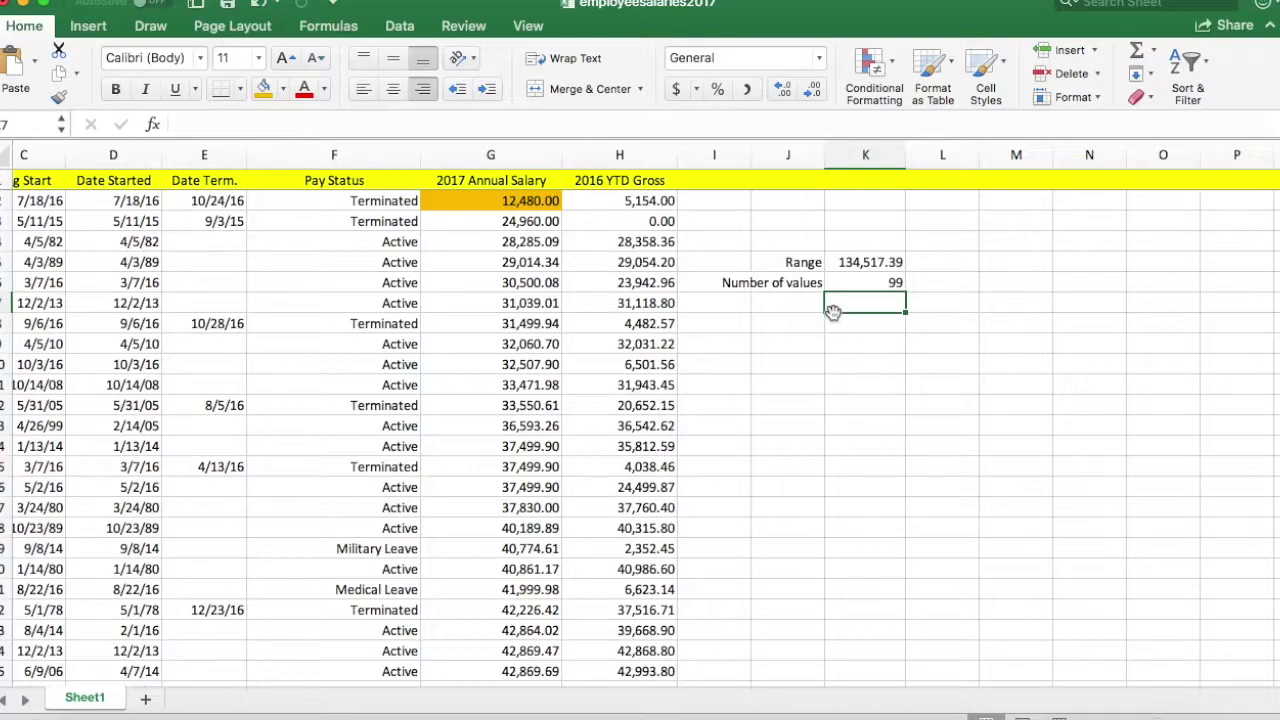
Step: Enter the label '2^k >=N' in J7 and '2^k>=99' in K7
left_click(815, 302)
type("2^k")
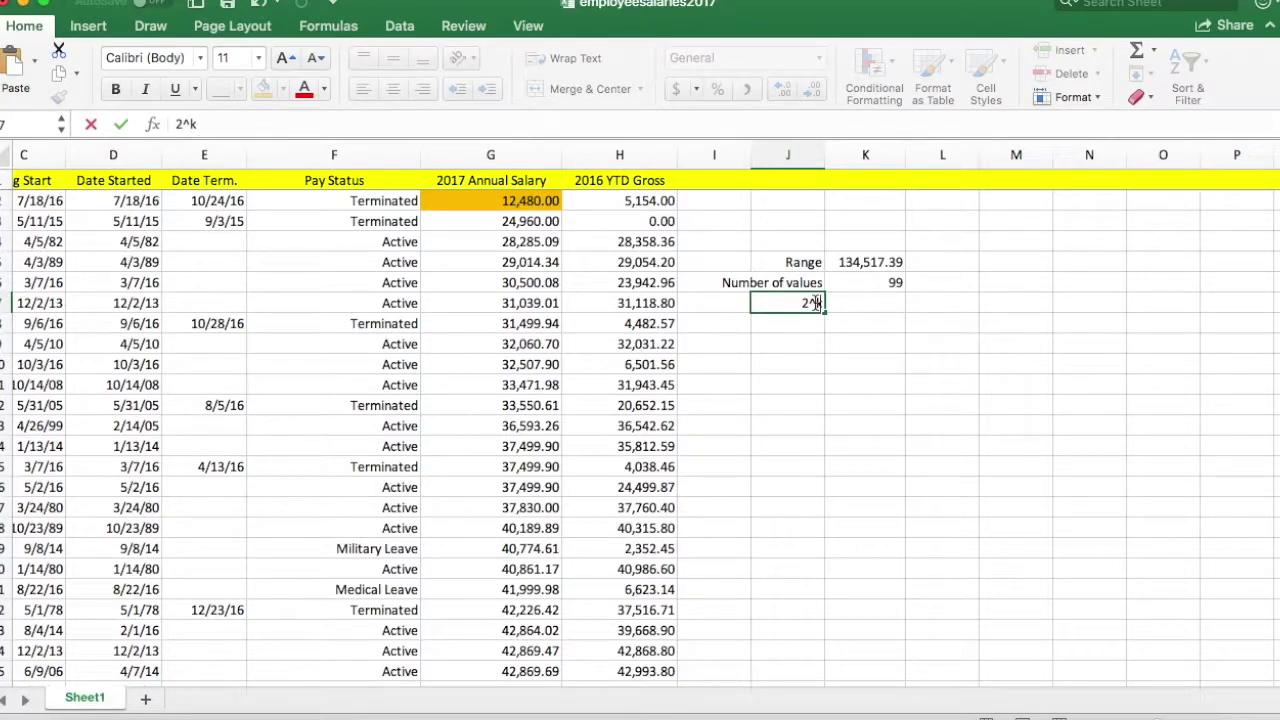
type(" >=N")
key("Return")
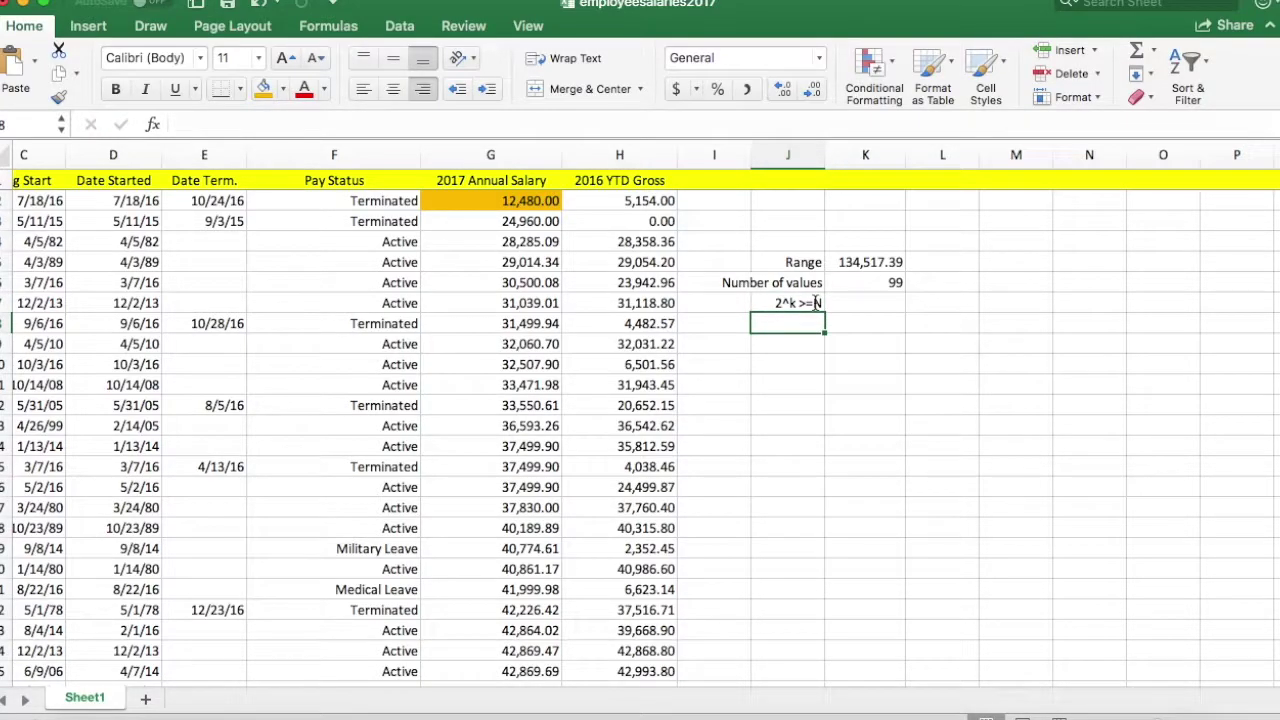
left_click(877, 301)
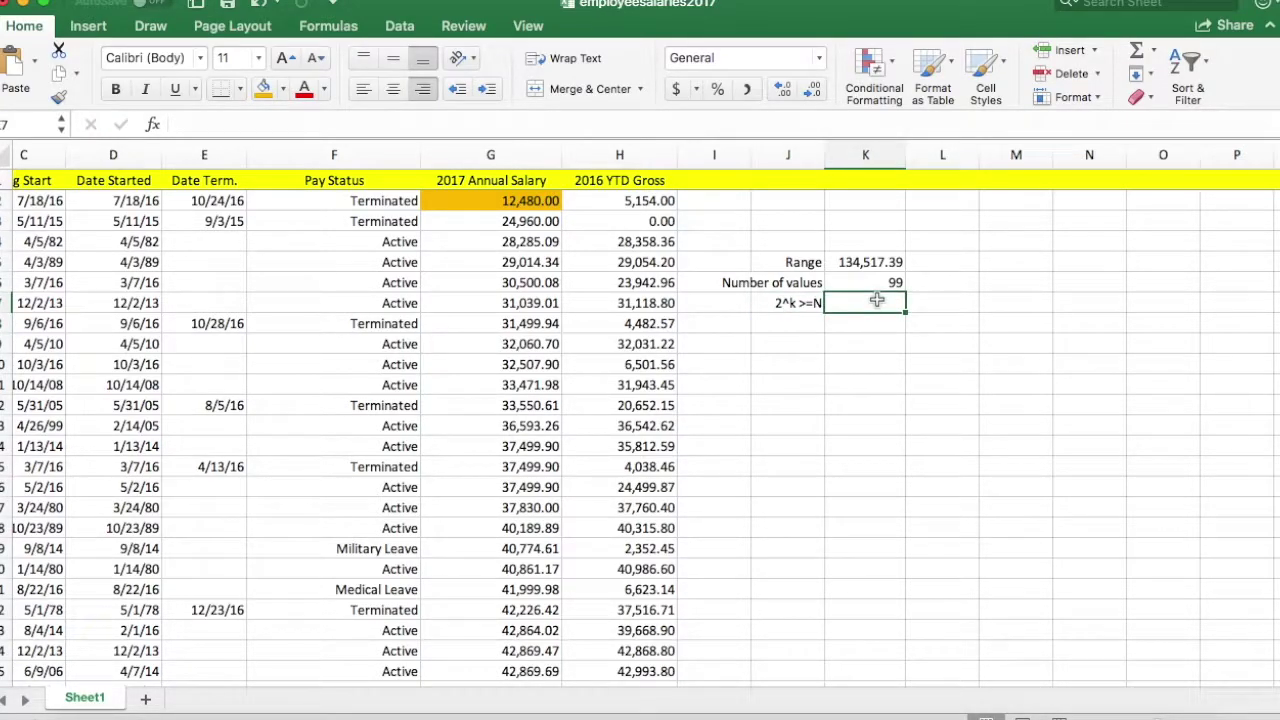
type("2^k")
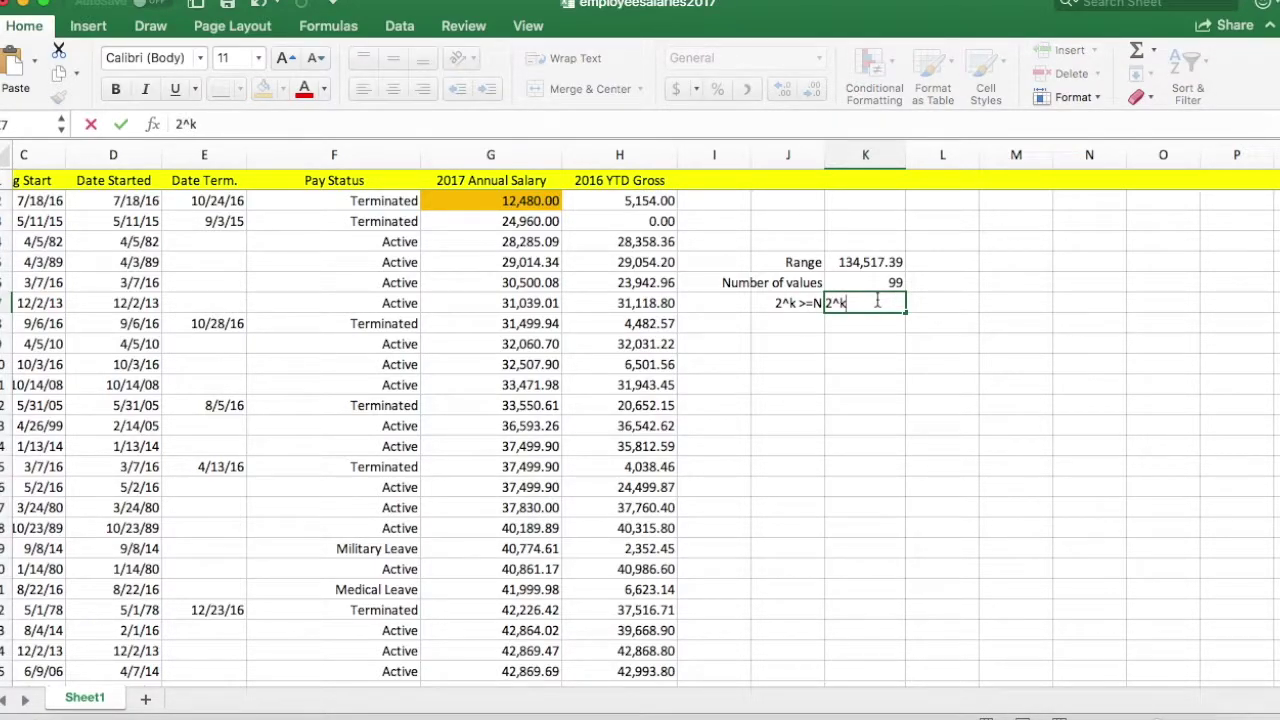
type(">=99")
key("Return")
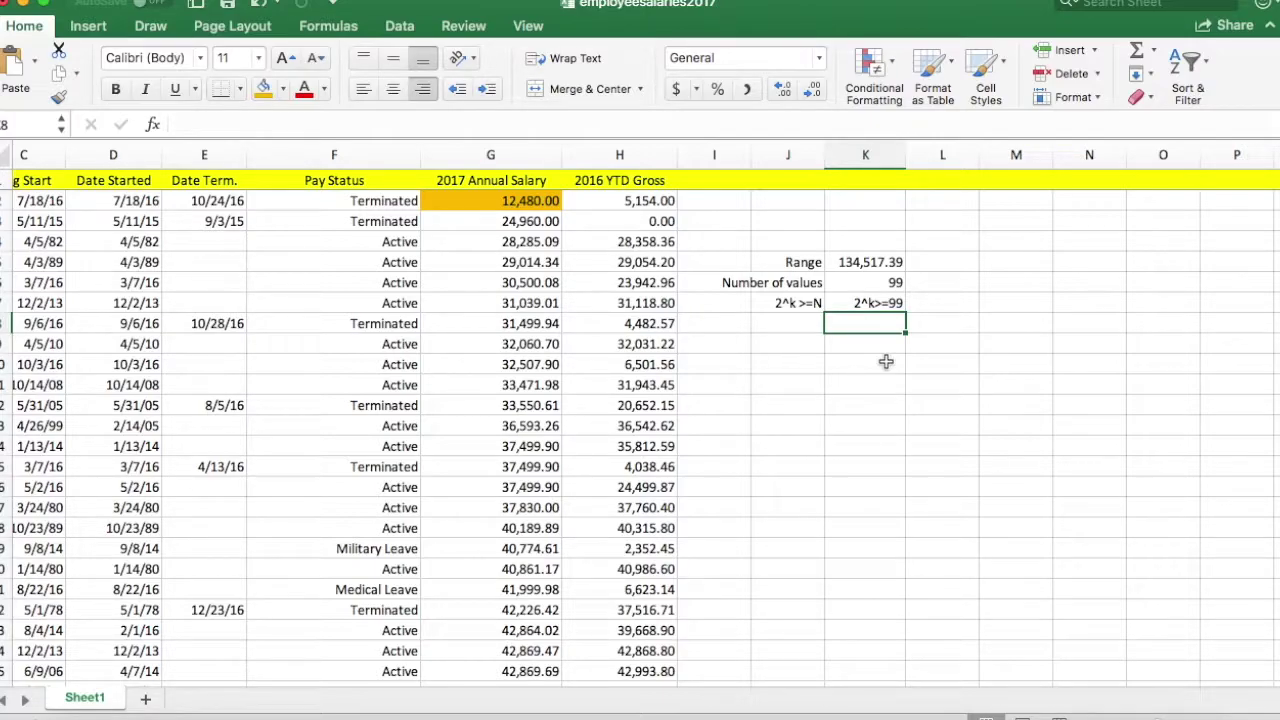
Step: Calculate =2^6, which gives 64, then begin =2^7 below it
type("=2^")
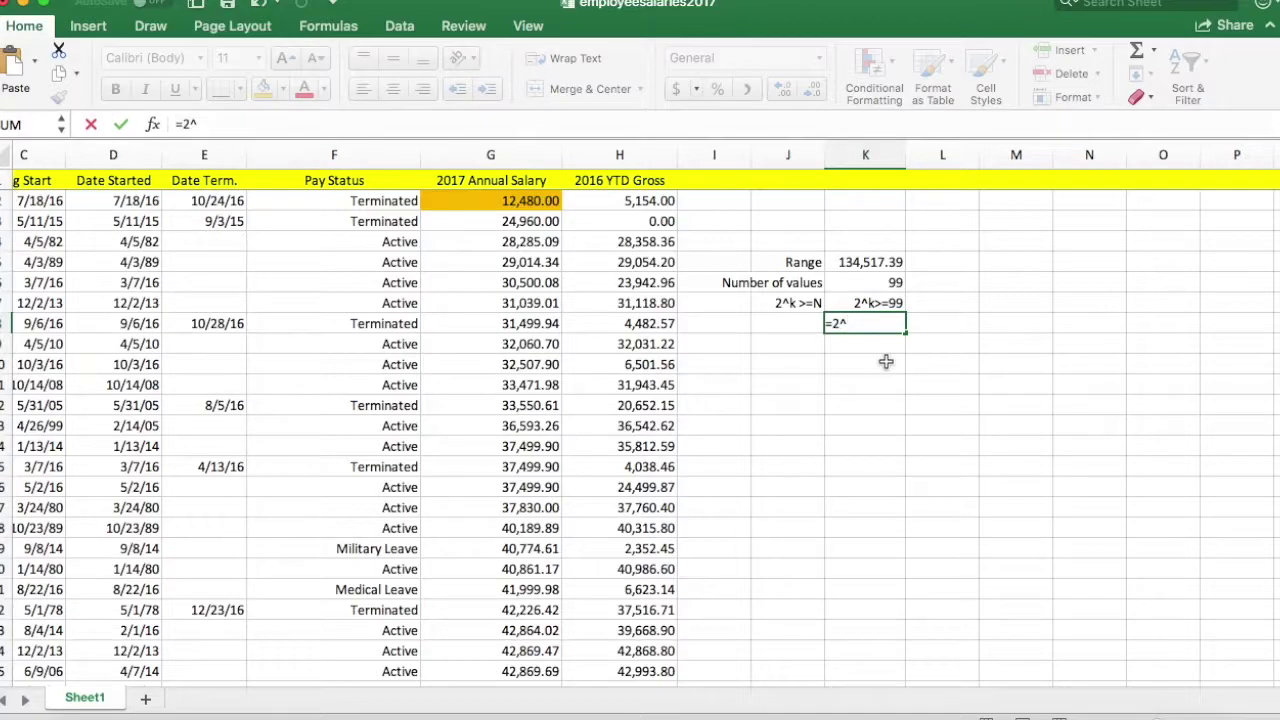
type("6")
key("Return")
type("=2")
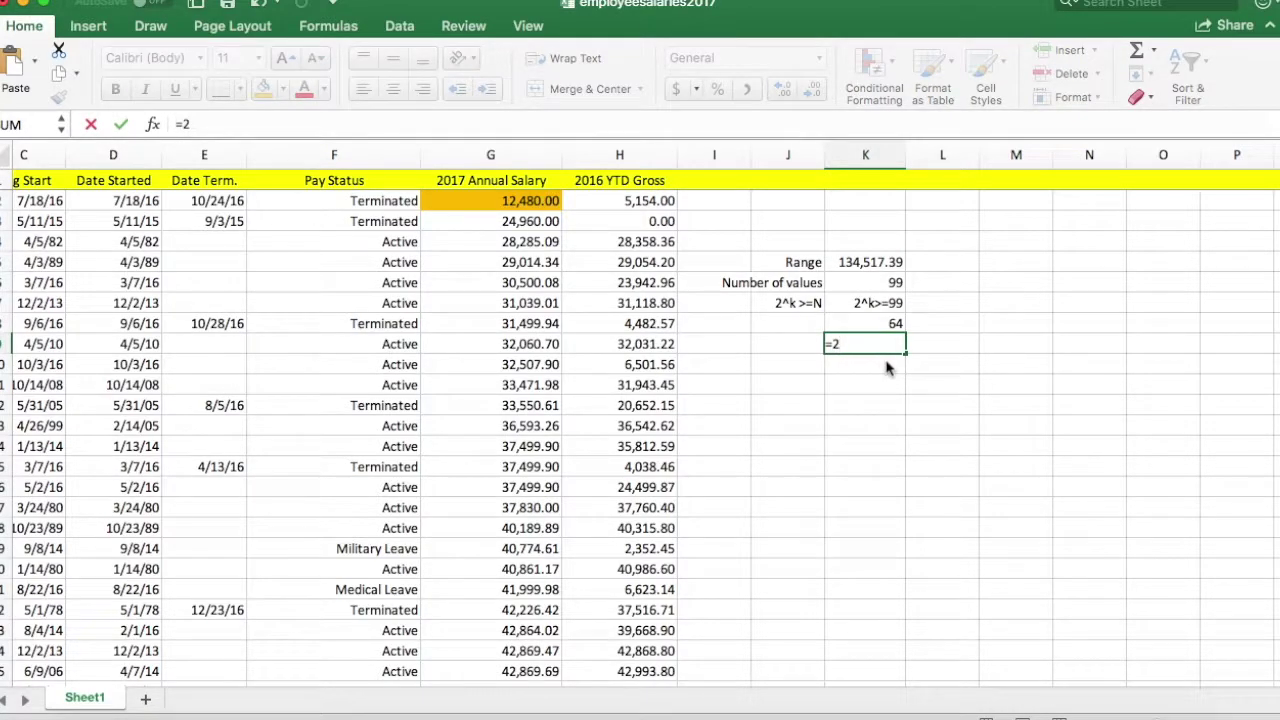
type("^7")
Step: Commit 2^7 as 128 and add the note 'Thus, number of classes =7' in J10
key("Return")
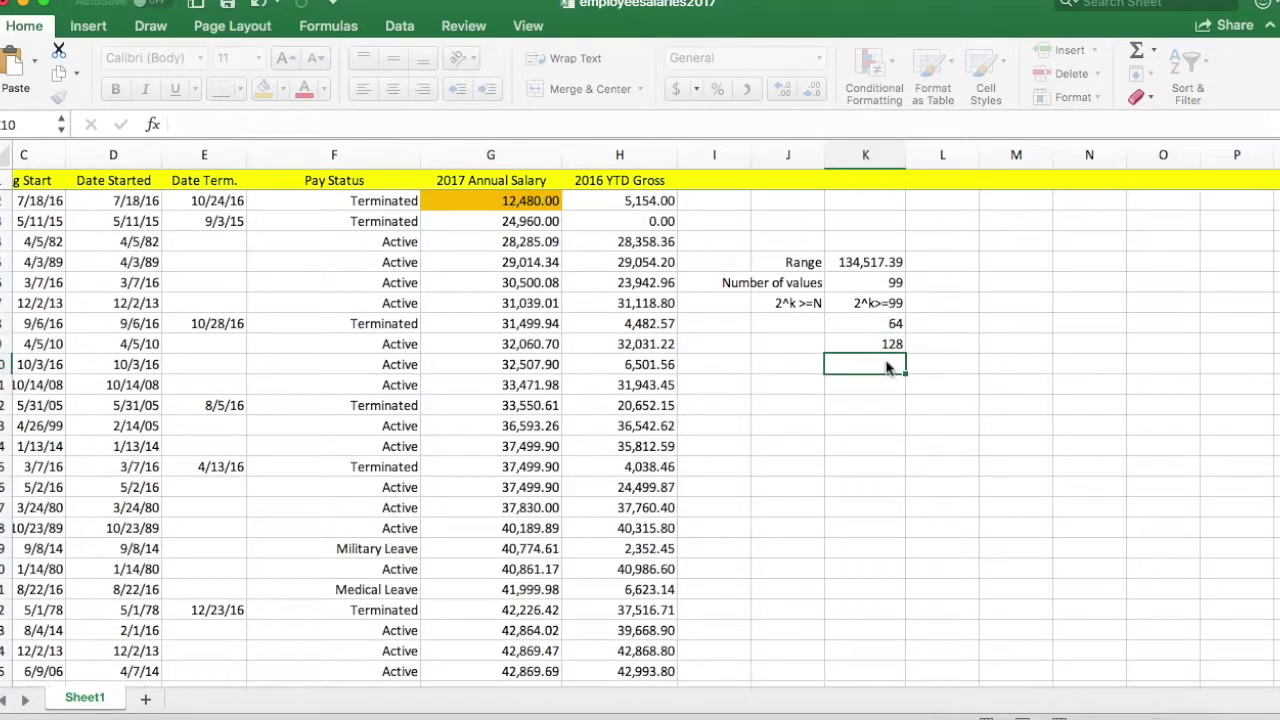
left_click(795, 361)
type("Thus")
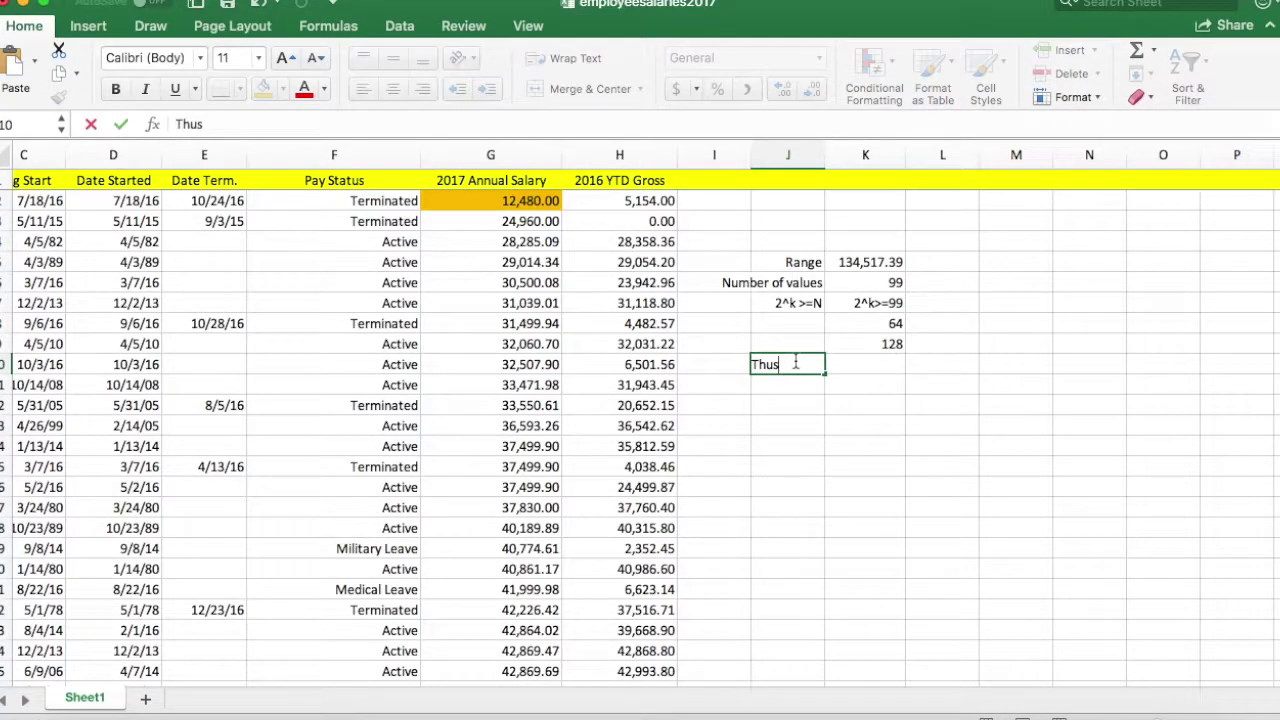
type(", number of")
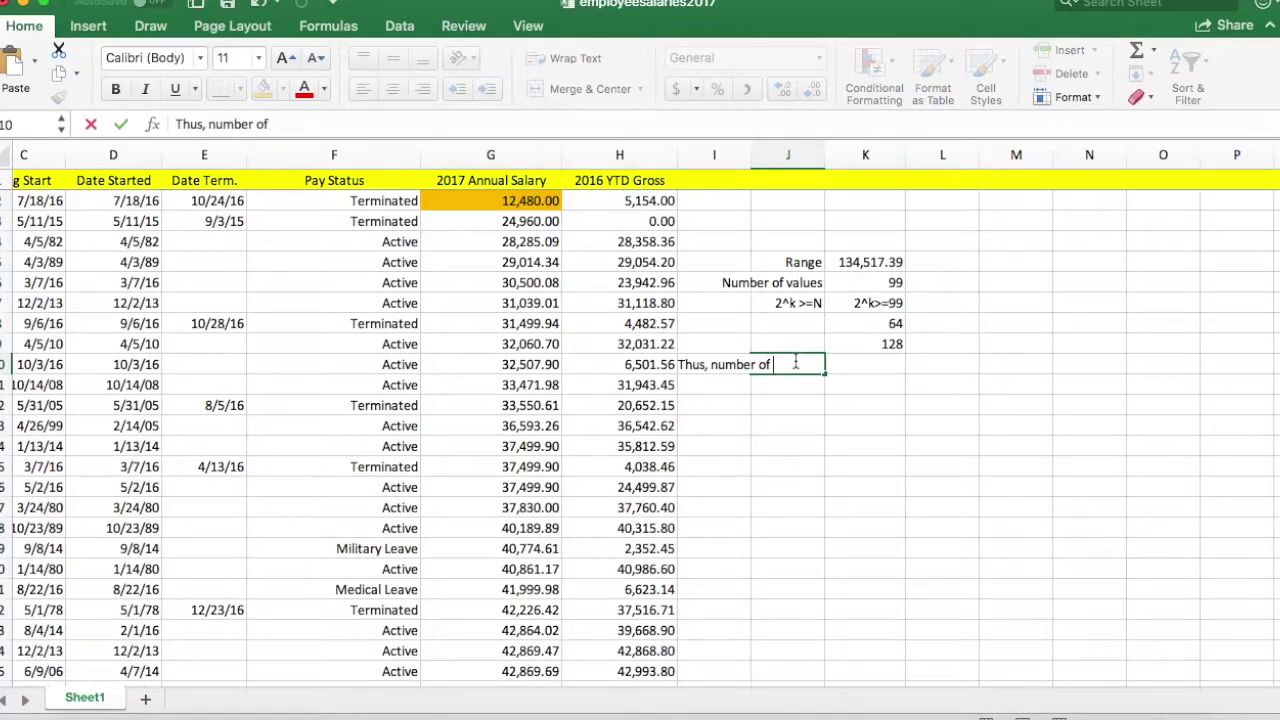
type(" classes =")
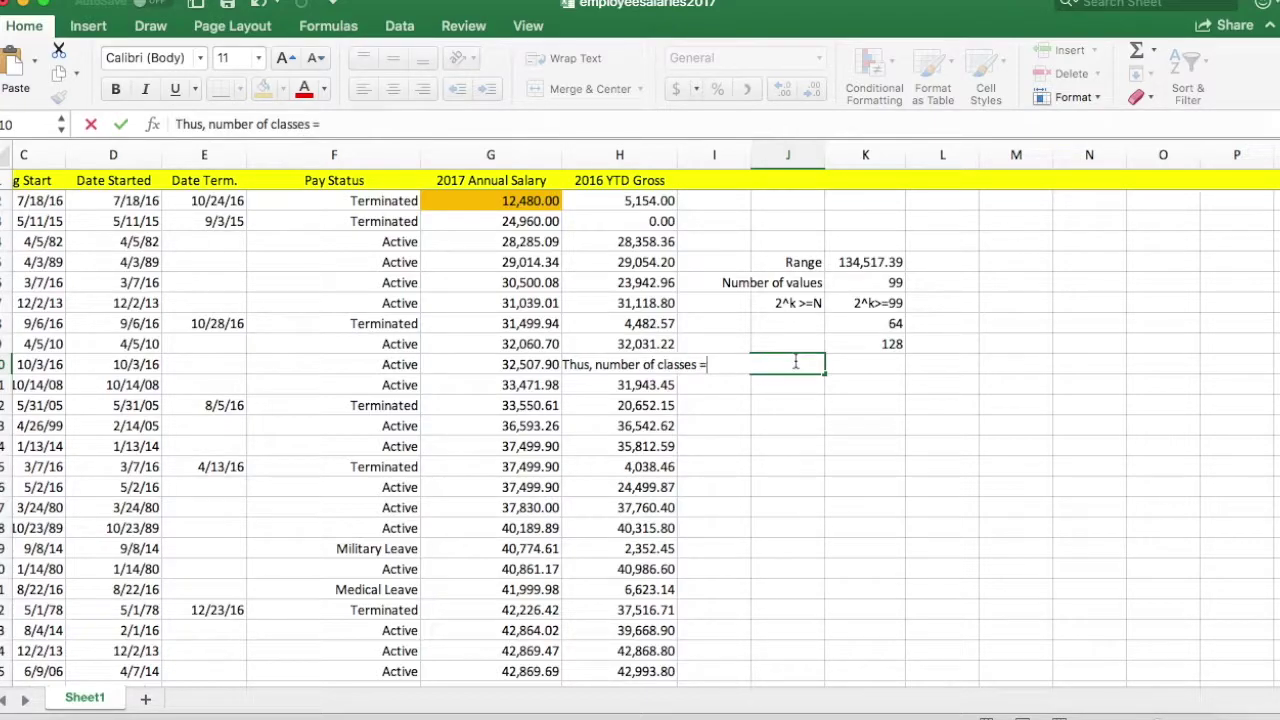
type("7")
key("Return")
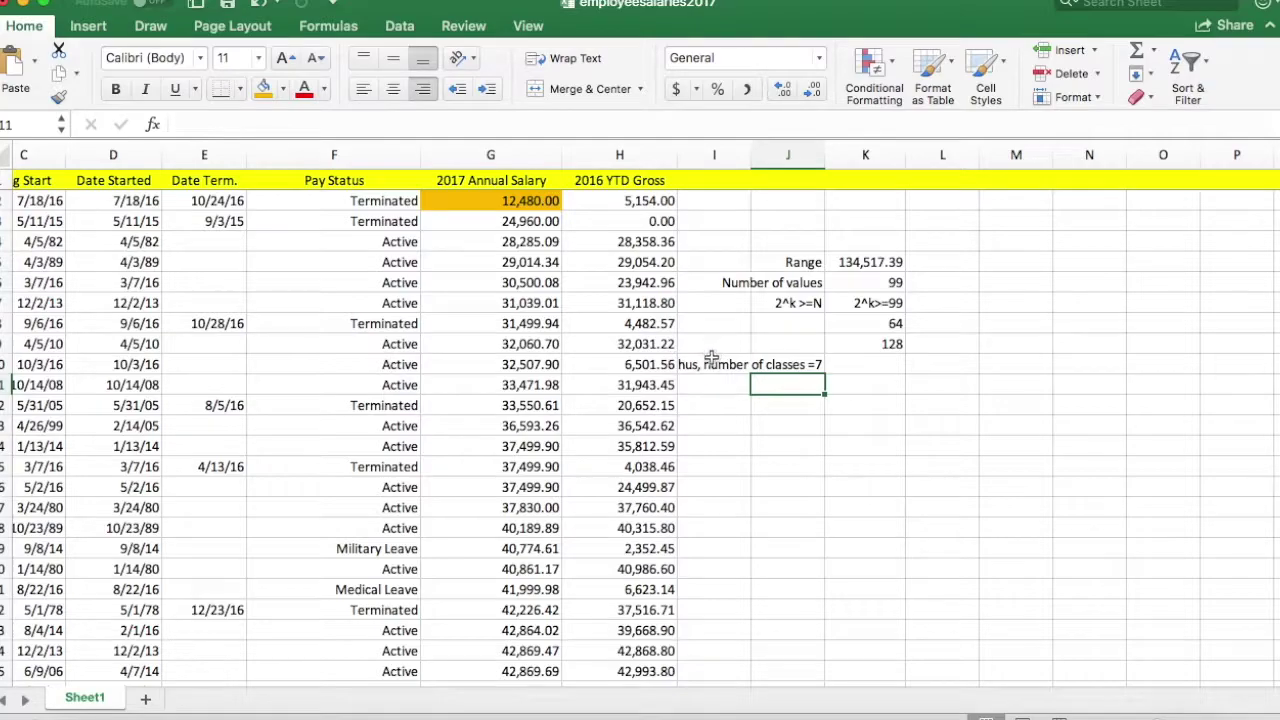
Step: Widen column I so the classes note fits
left_click(713, 362)
left_click_drag(753, 152, 872, 152)
left_click(900, 388)
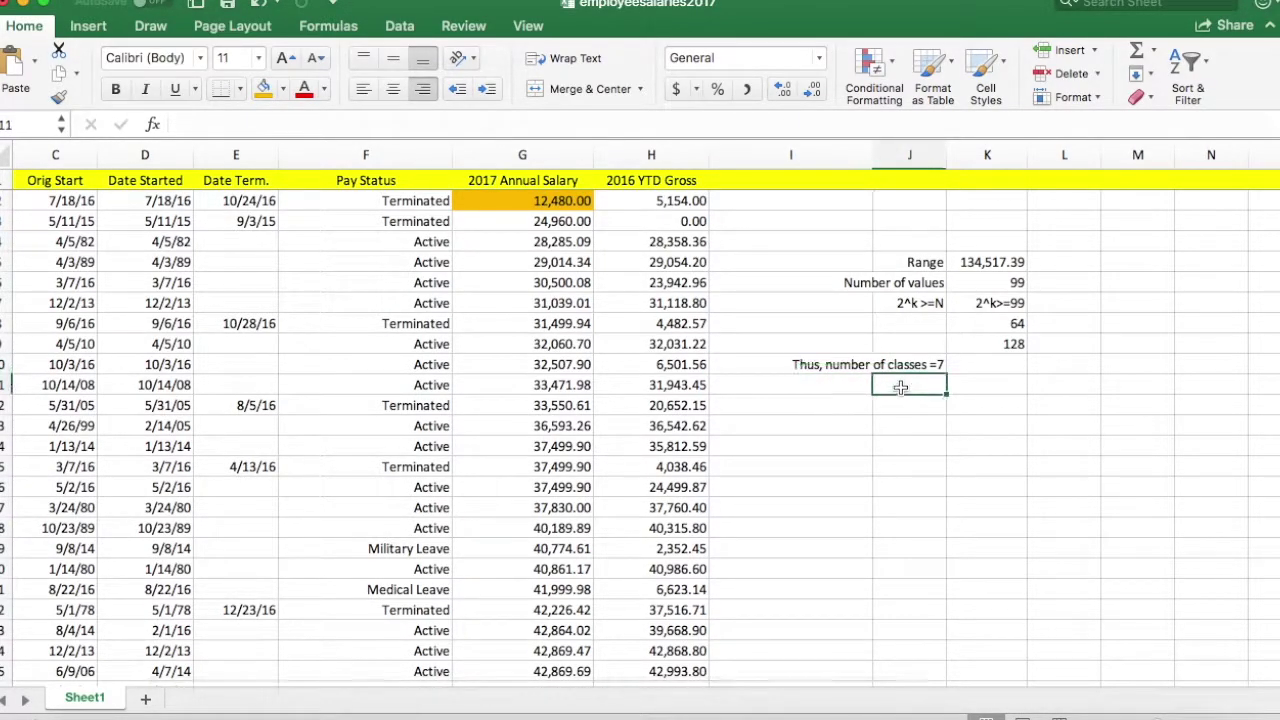
left_click(893, 412)
Step: Enter class numbers 1 through 7 in I12:I18
left_click(830, 410)
type("1")
key("Return")
type("2")
key("Return")
type("3")
key("Return")
type("4")
key("Return")
type("5")
key("Return")
type("6")
key("Return")
type("7")
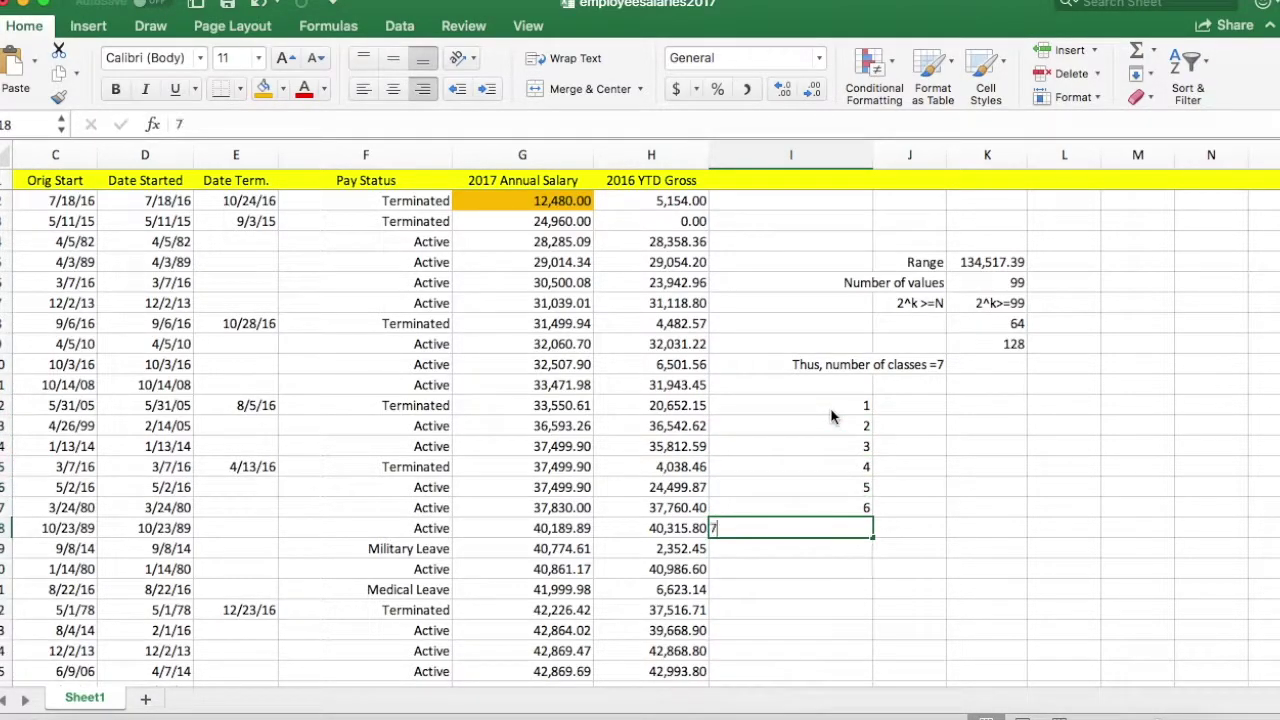
key("Return")
key("Right")
key("Up")
key("Up")
key("Up")
key("Up")
key("Up")
key("Up")
key("Up")
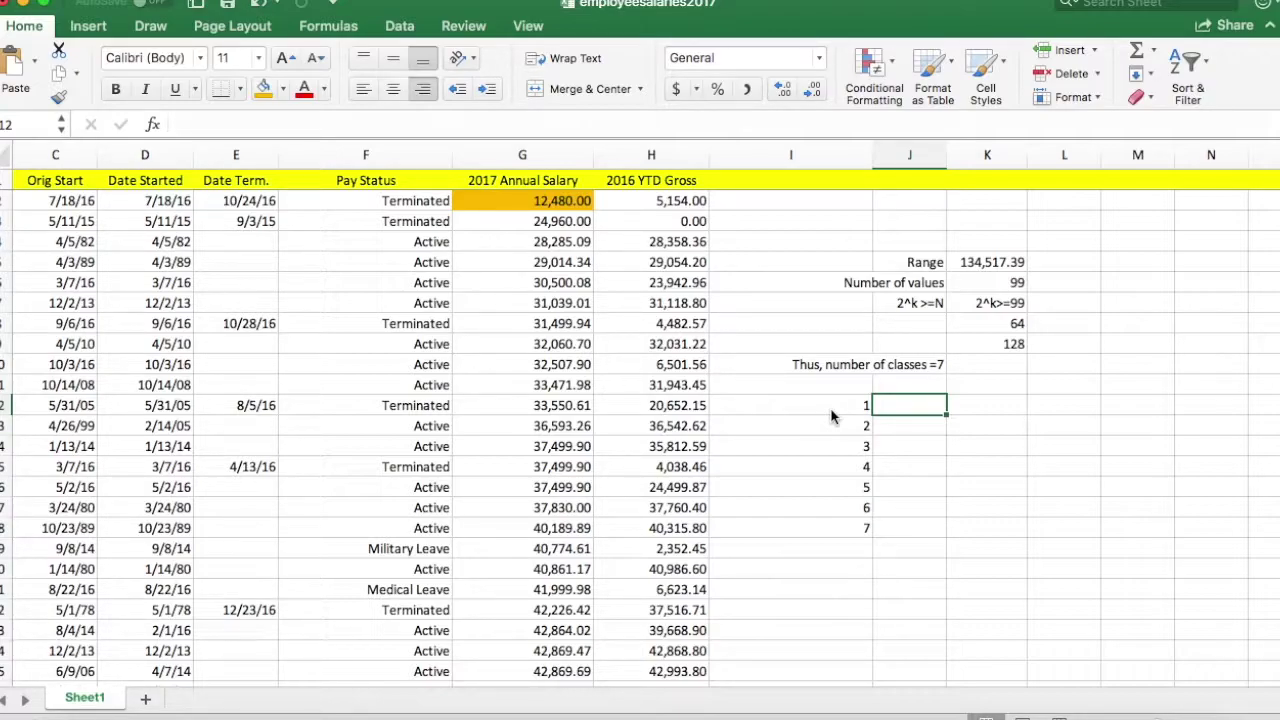
left_click(918, 386)
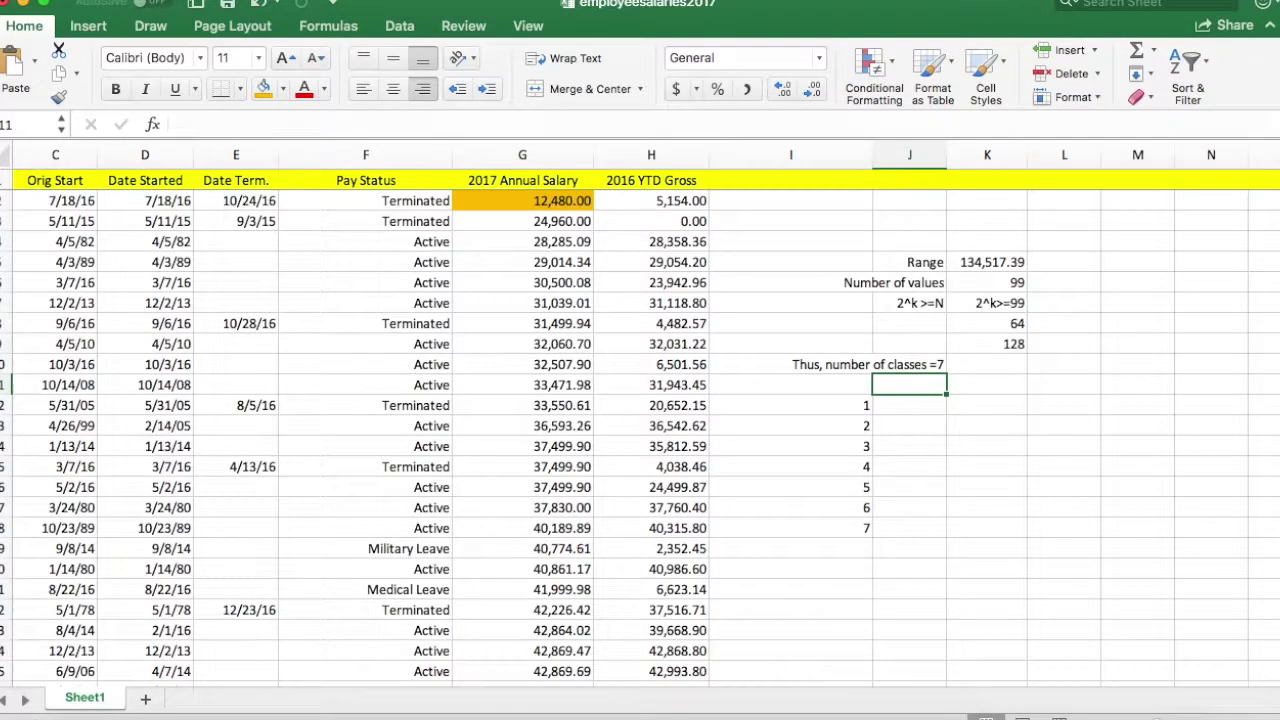
Step: Add a 'Class width' label in J11 with a formula dividing the Range, giving 19216.77
left_click(975, 364)
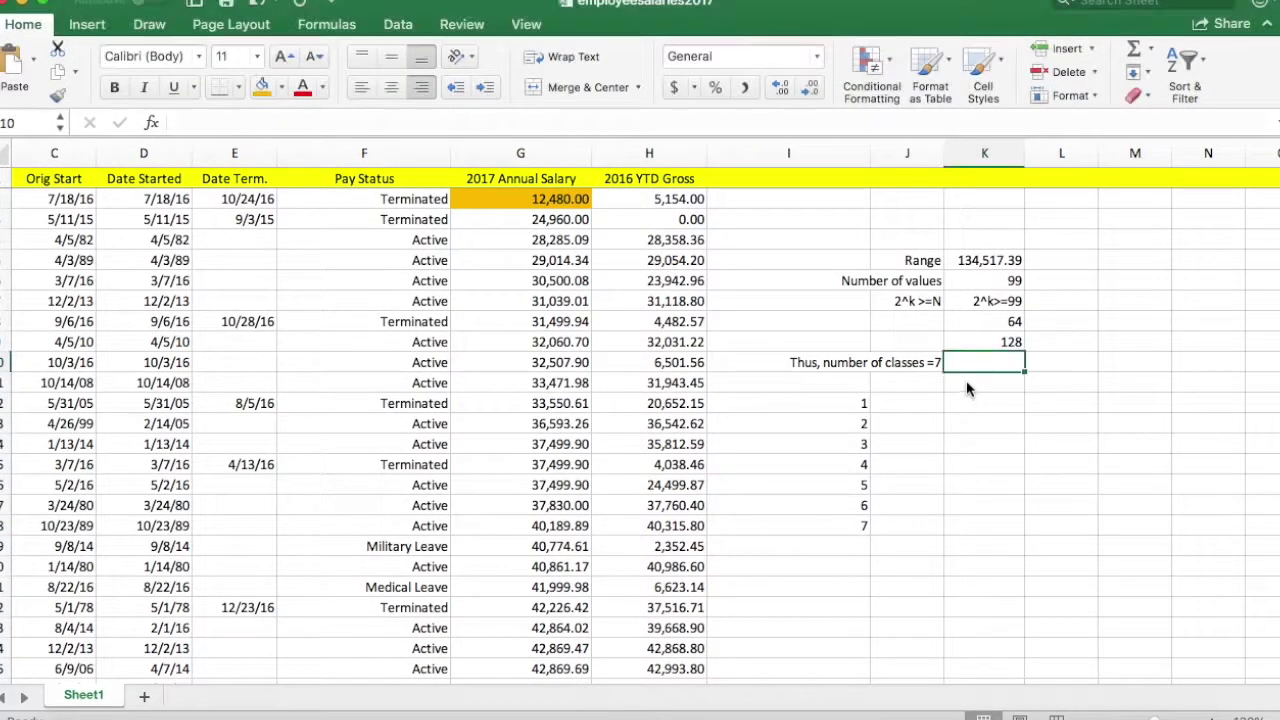
left_click(897, 381)
type("Class width")
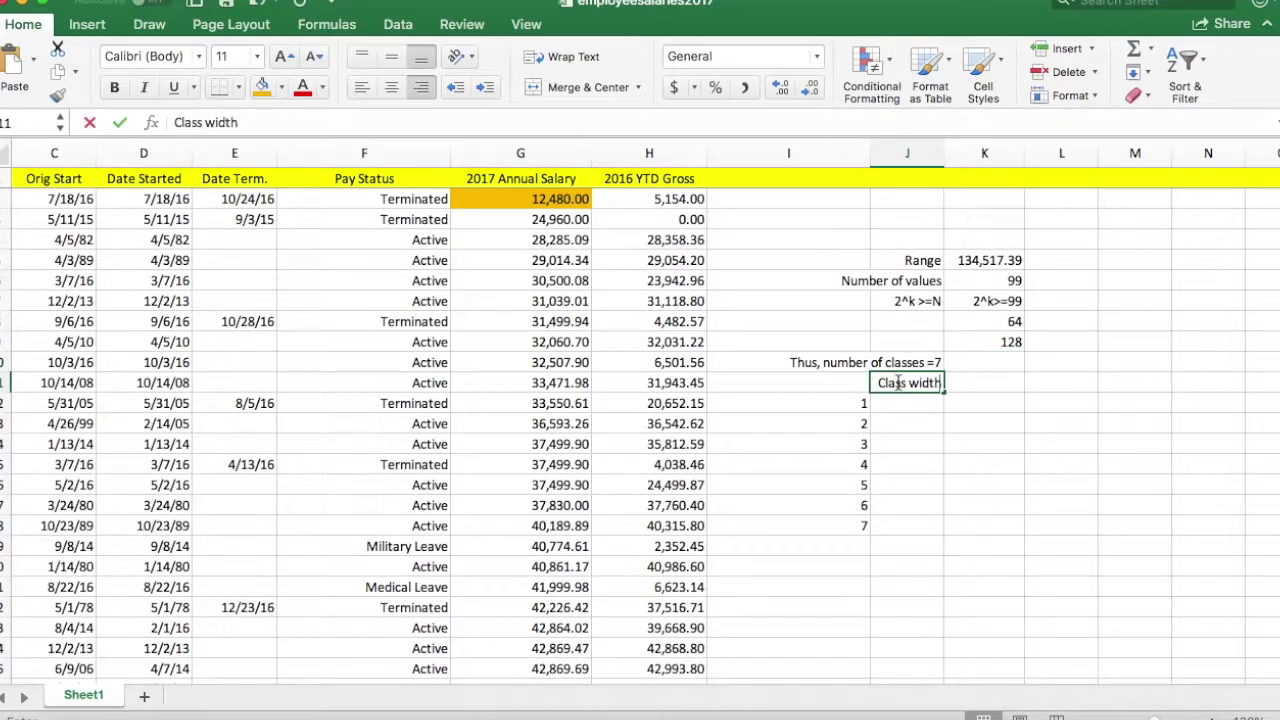
key("Tab")
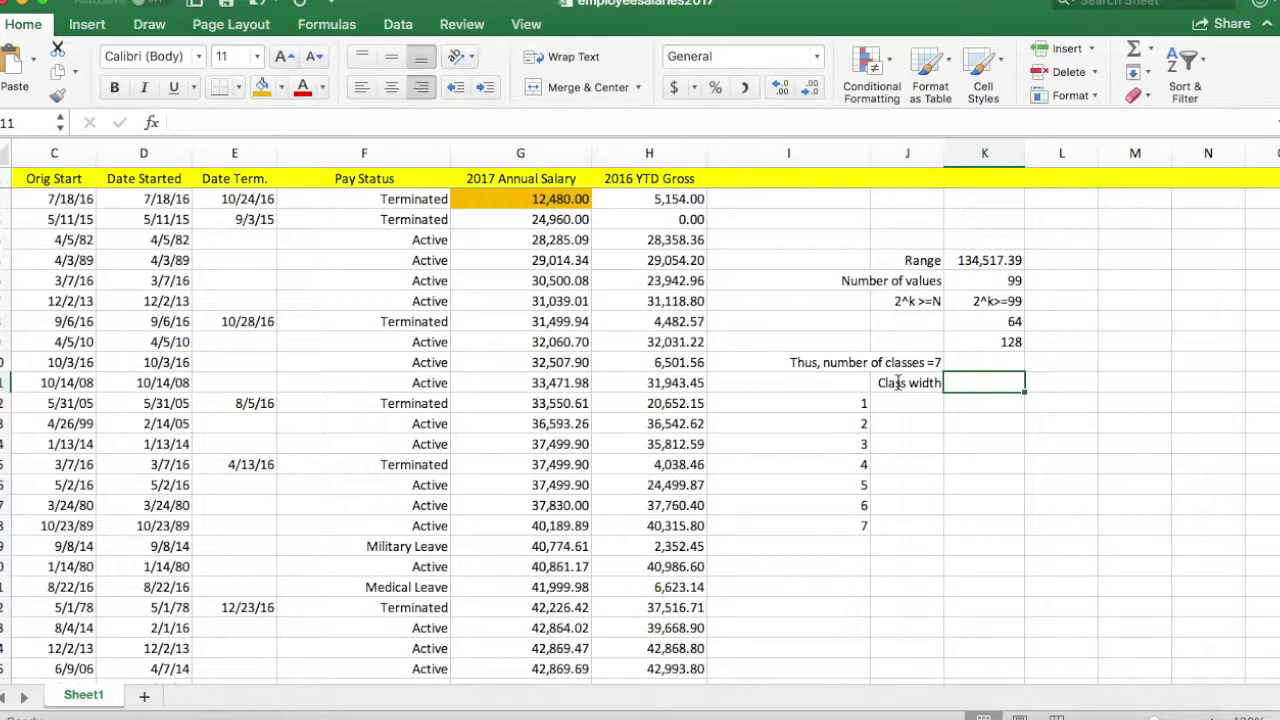
type("=")
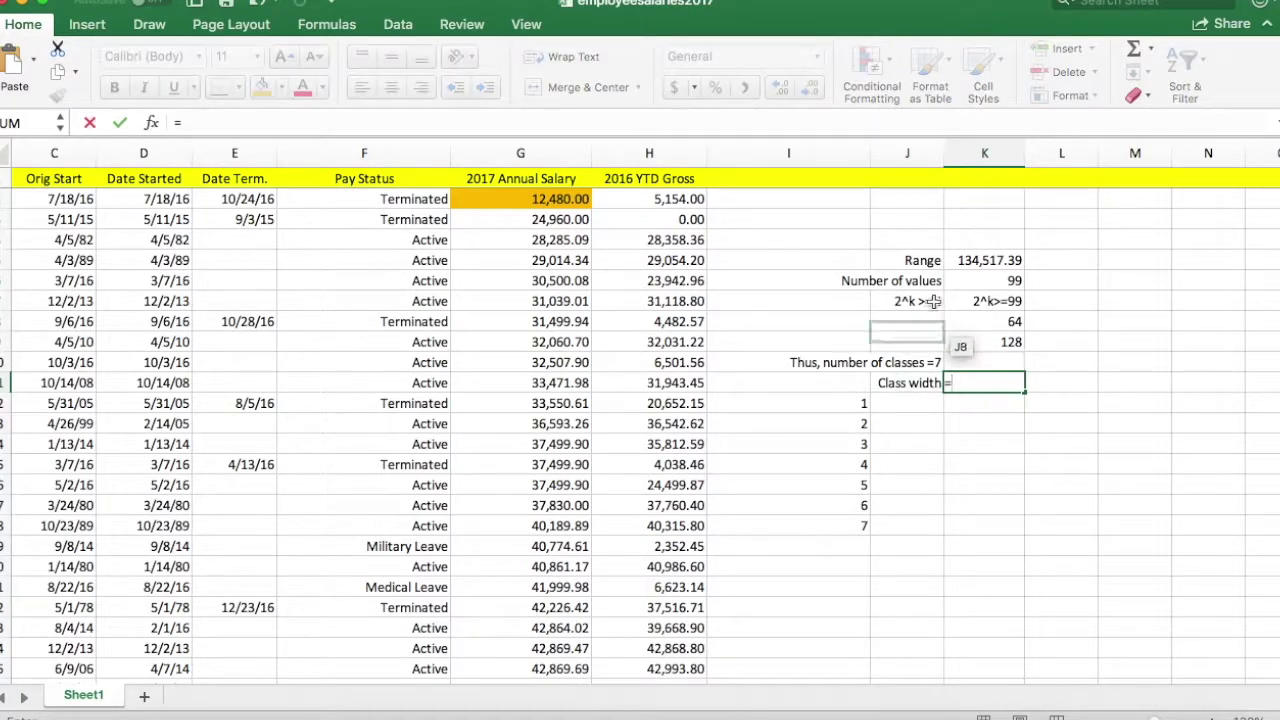
left_click(982, 260)
type("/7")
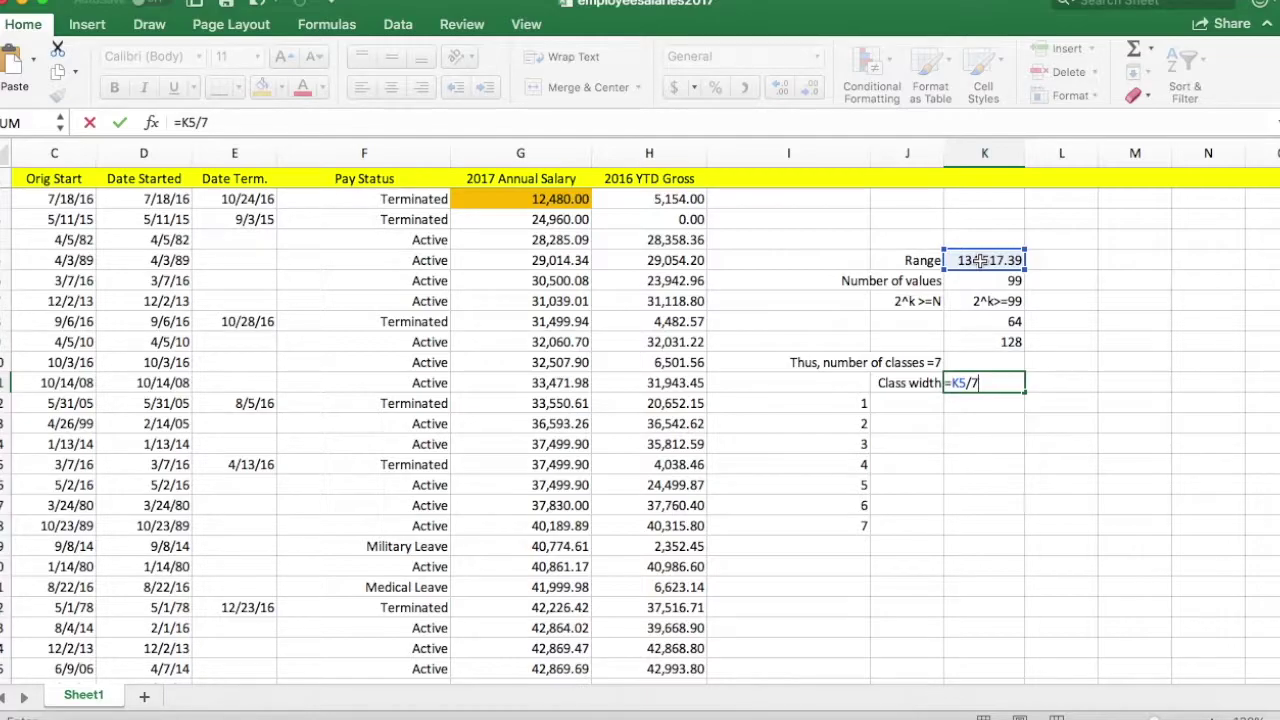
key("Return")
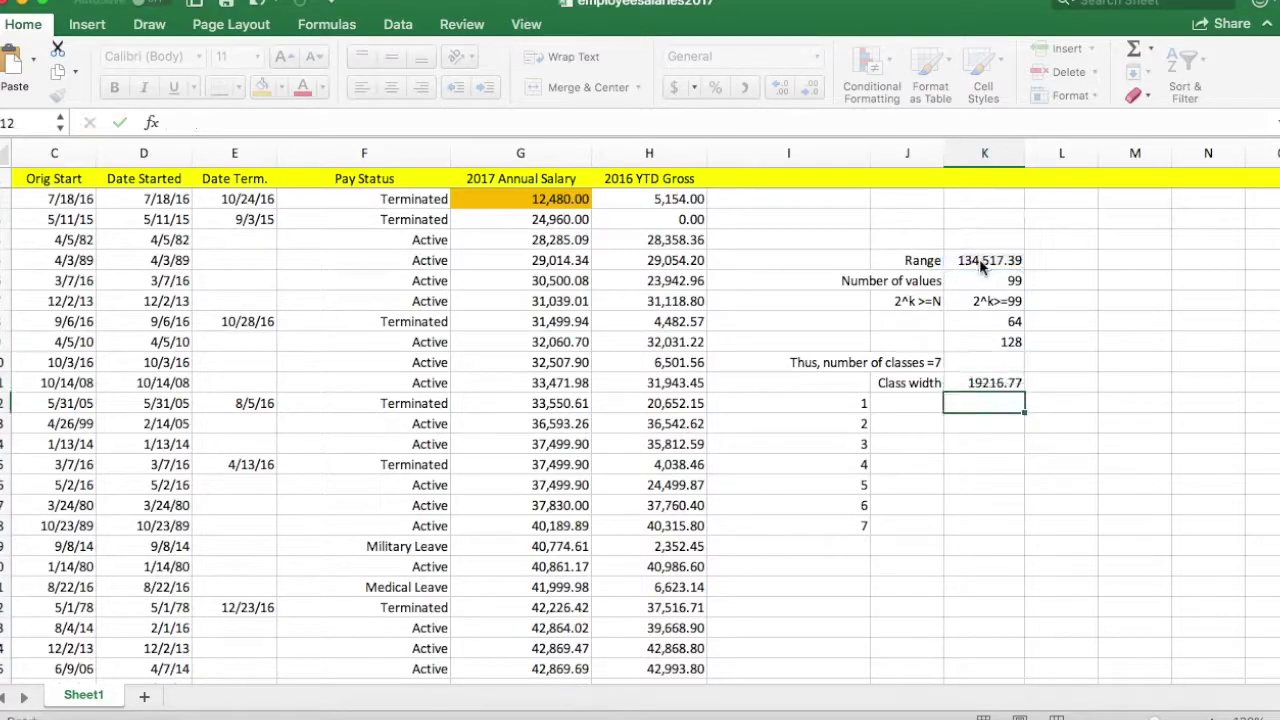
Step: Add the note 'round up to 20,000' in L11
left_click(1061, 388)
type("r")
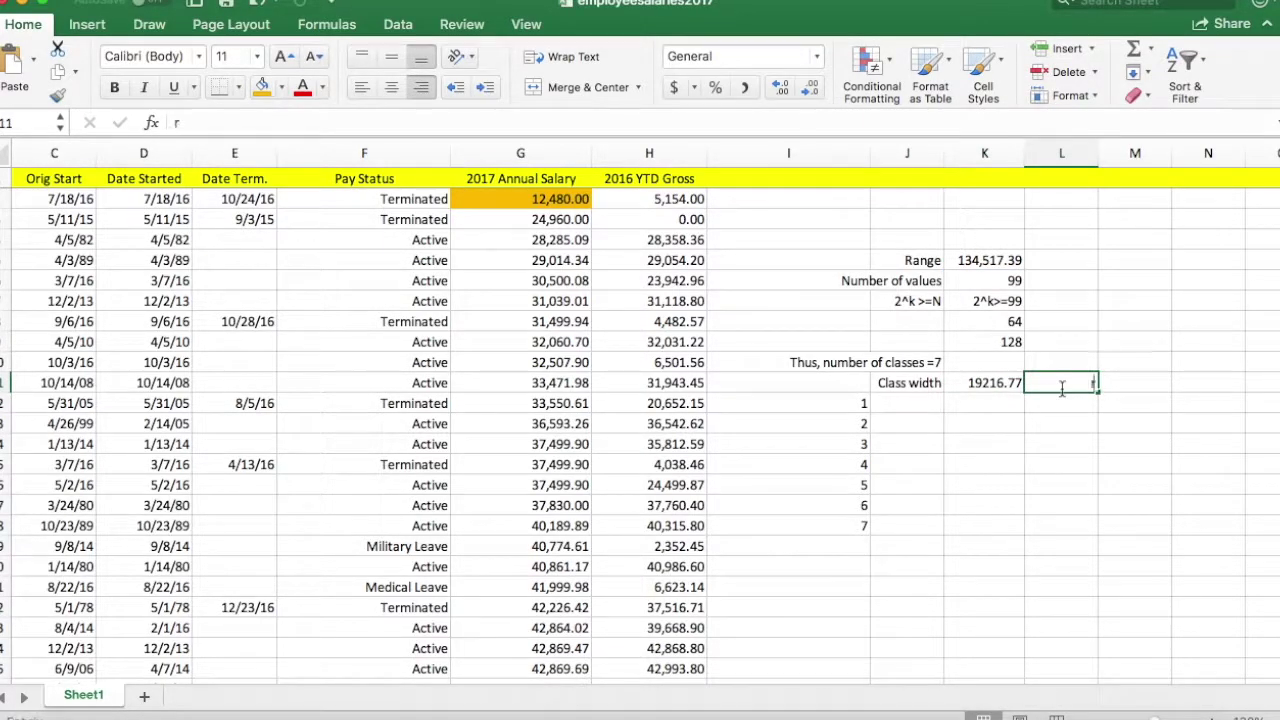
type("ound up")
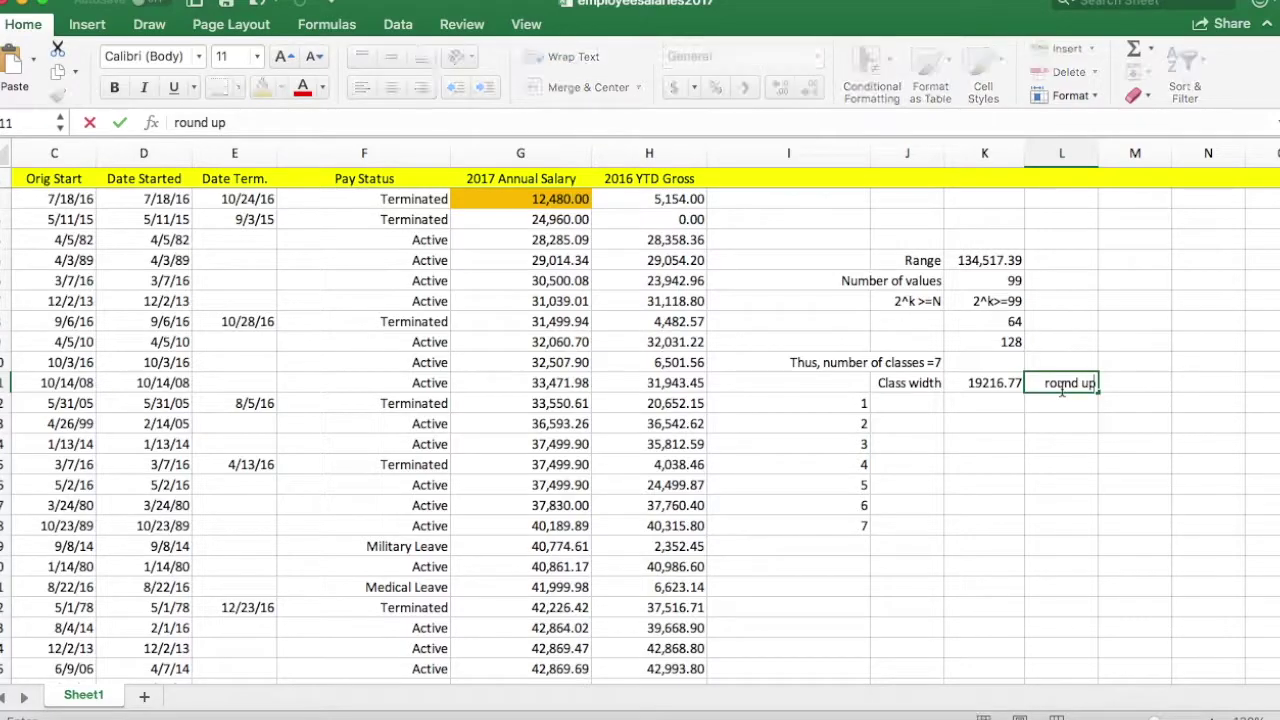
type(" to 20,000")
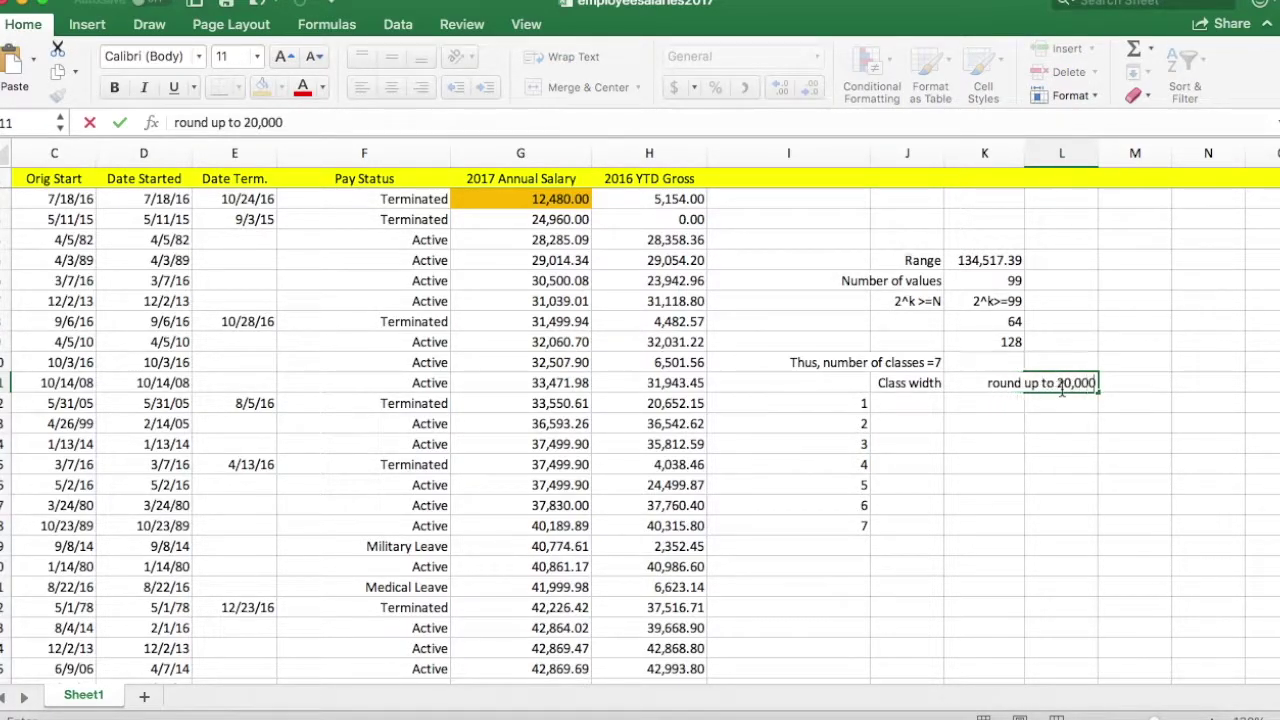
key("Return")
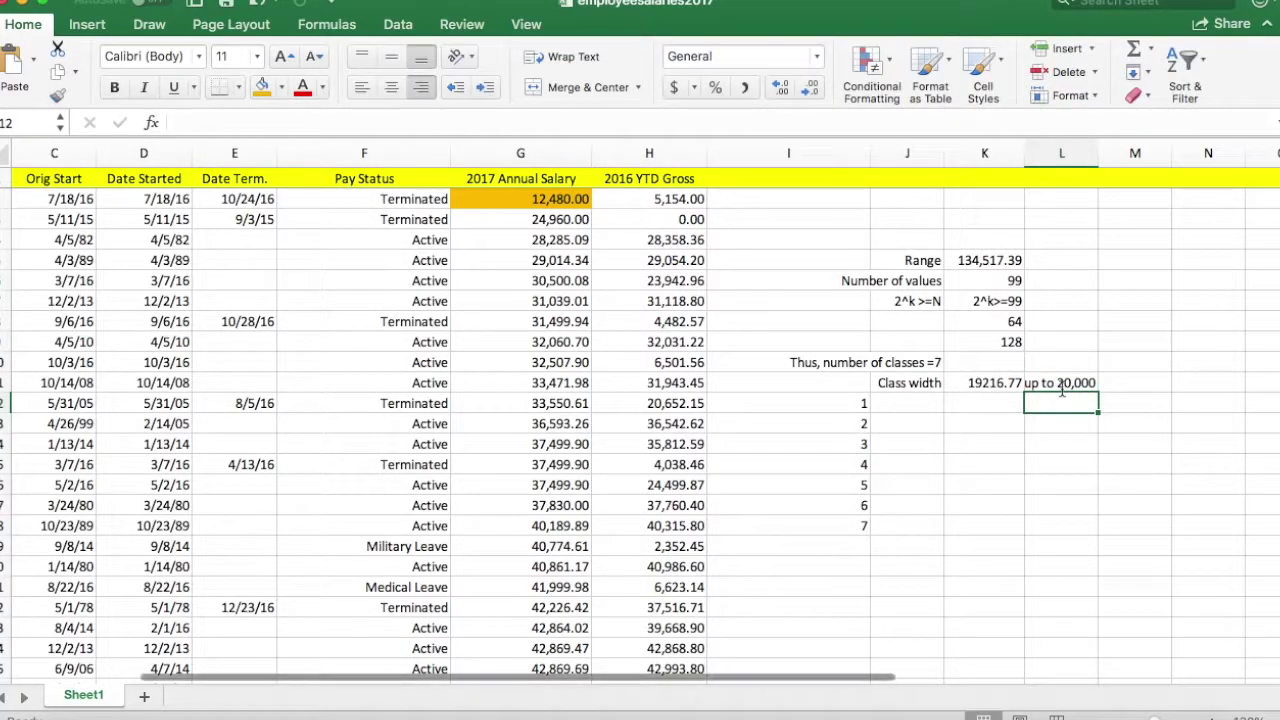
left_click(902, 405)
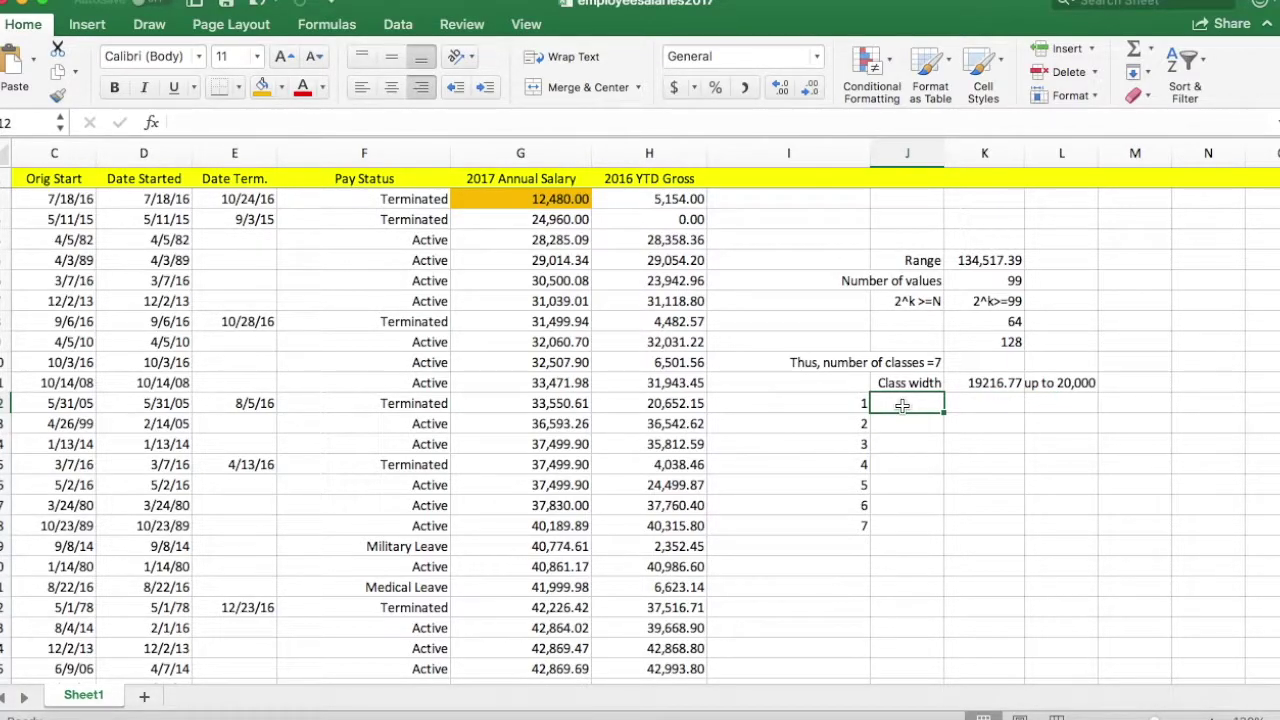
type("100")
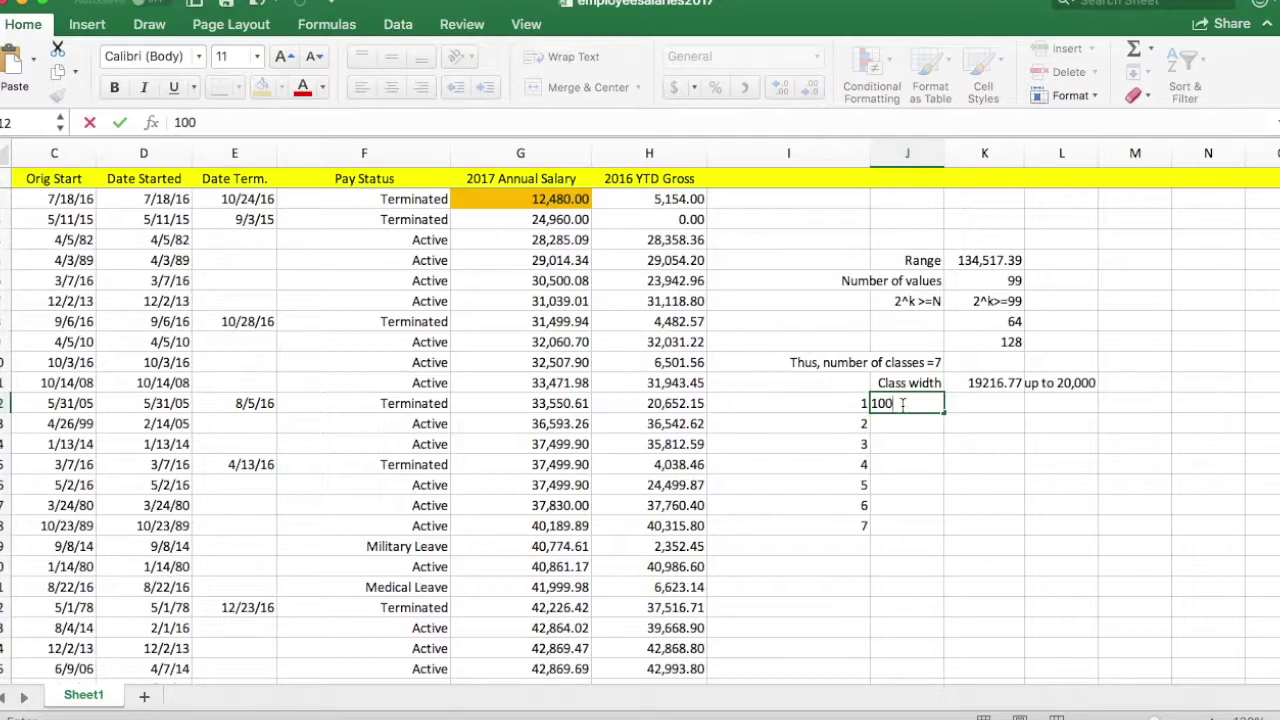
type("00-30000")
key("Return")
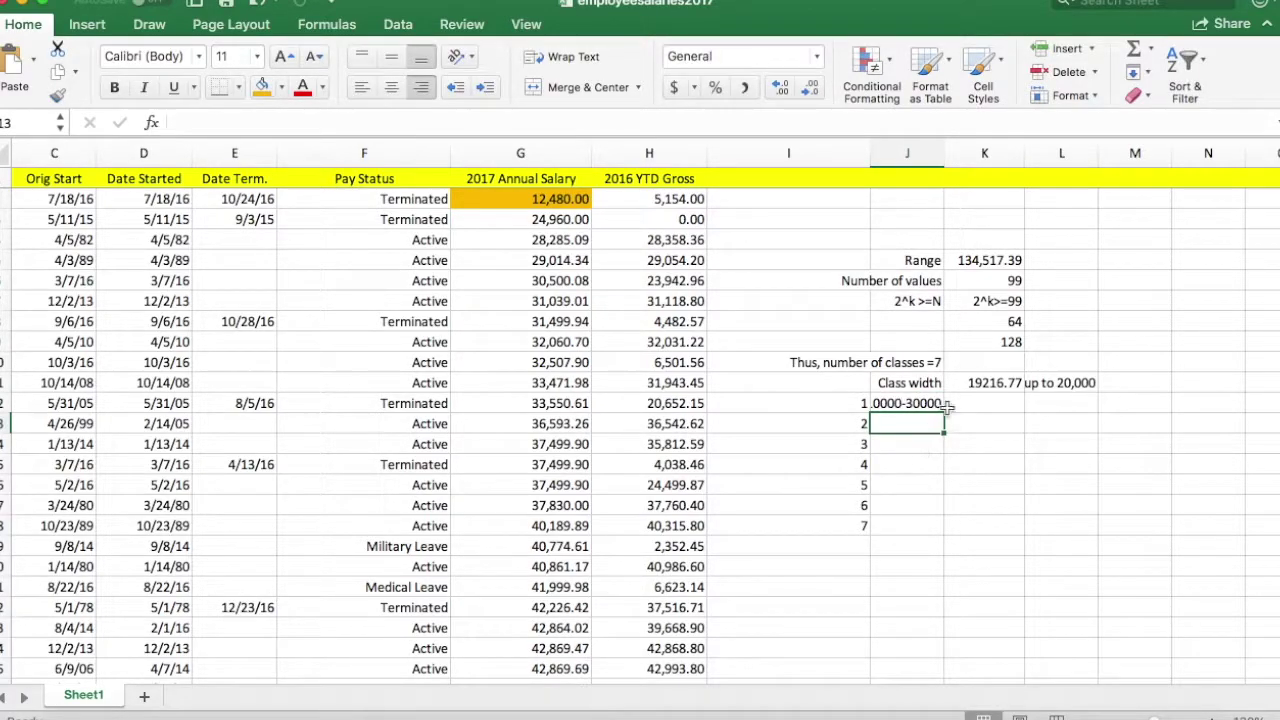
left_click_drag(945, 175, 970, 170)
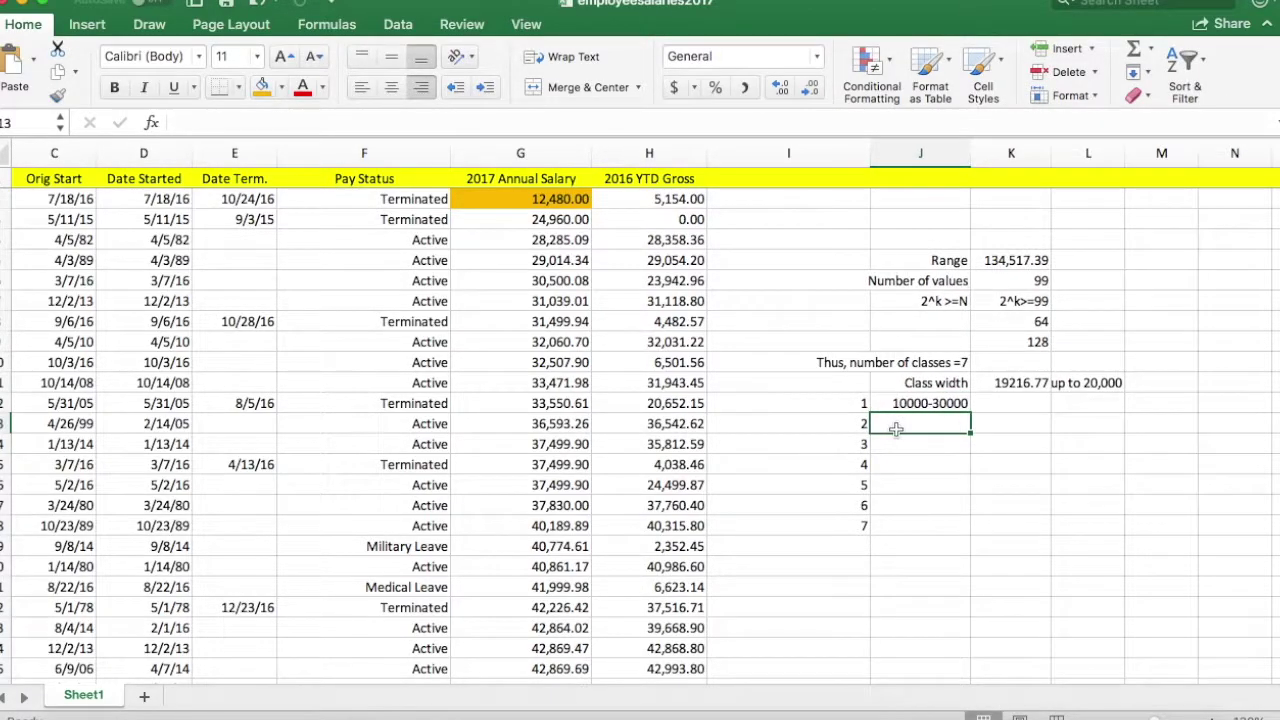
type("30")
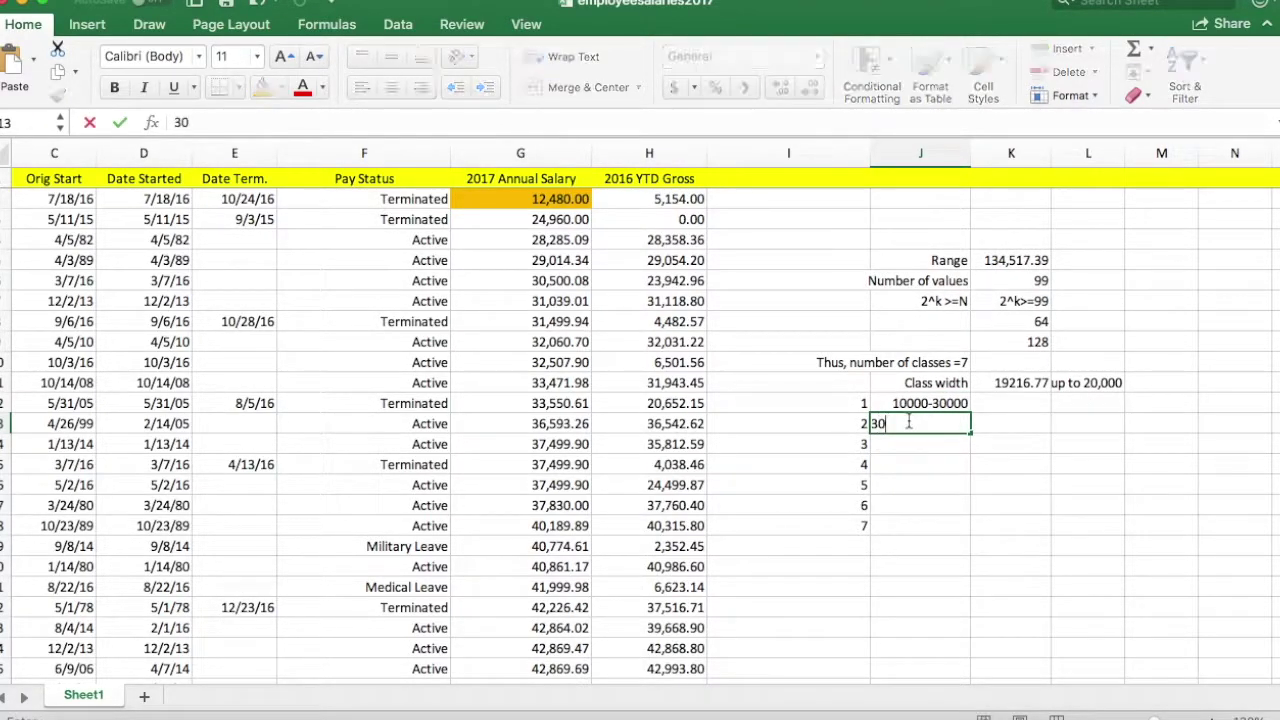
type("000")
type("-50000")
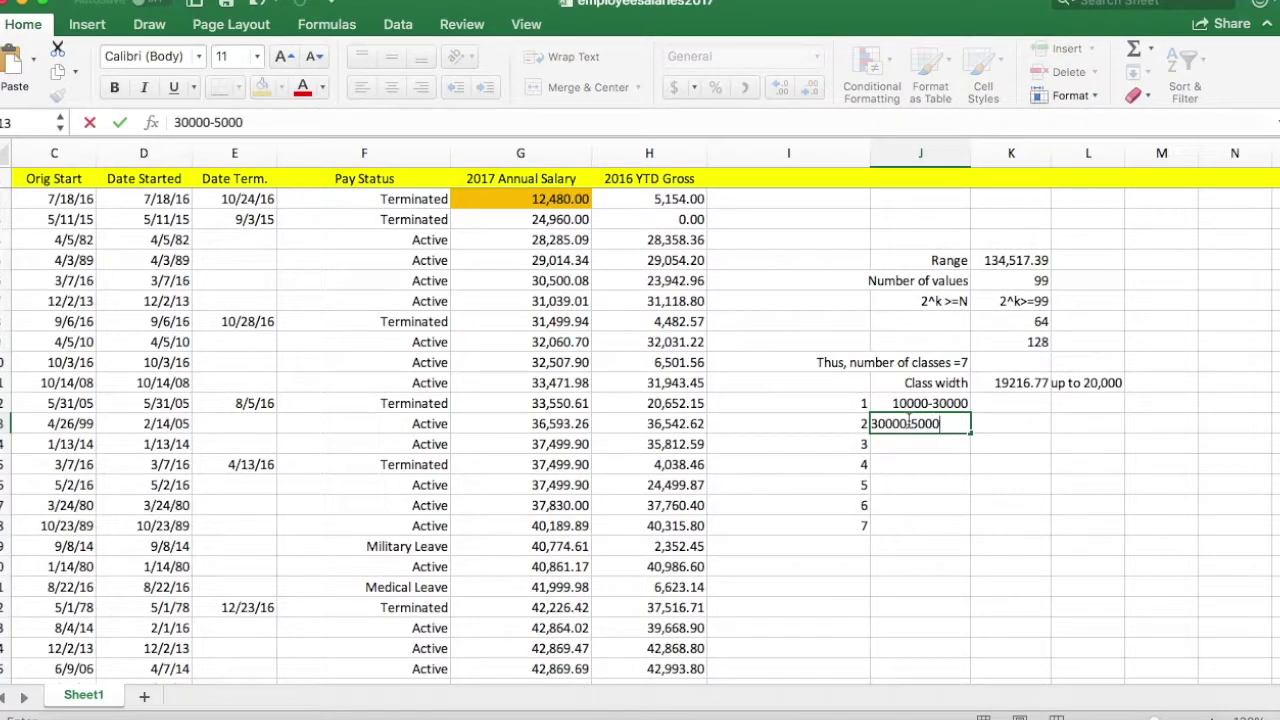
key("Return")
type("50000-70000")
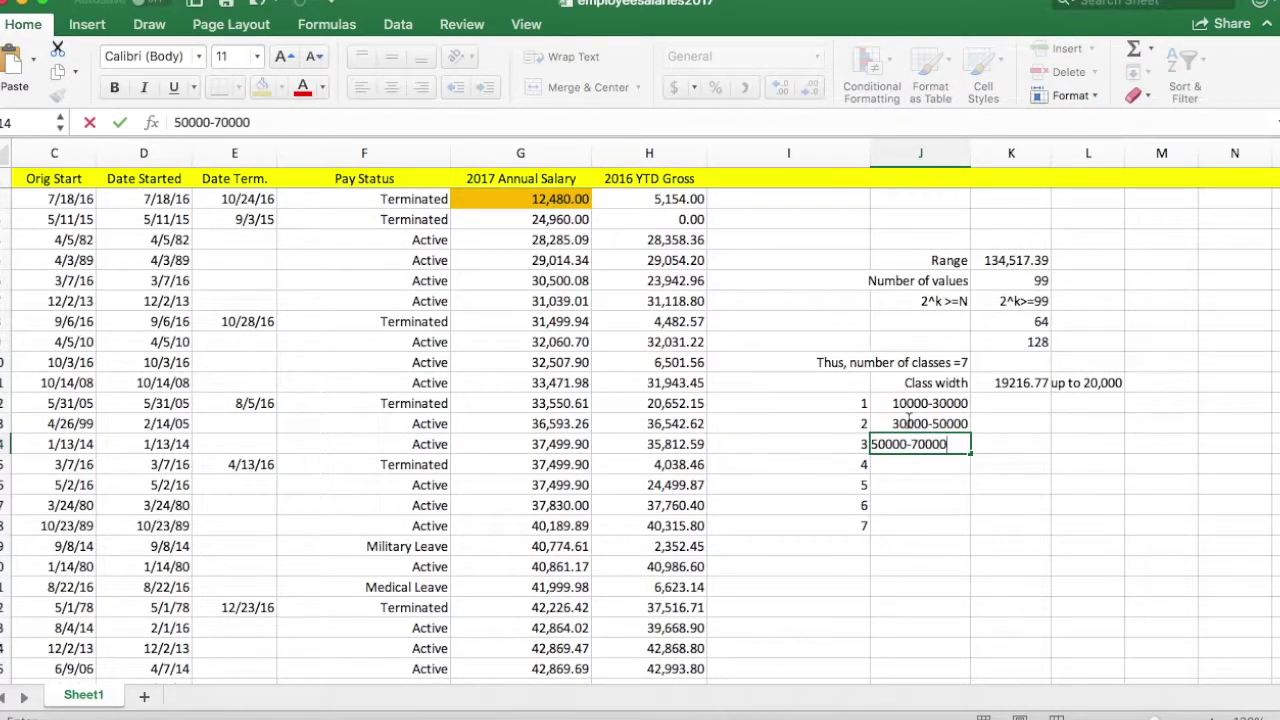
key("Return")
type("70")
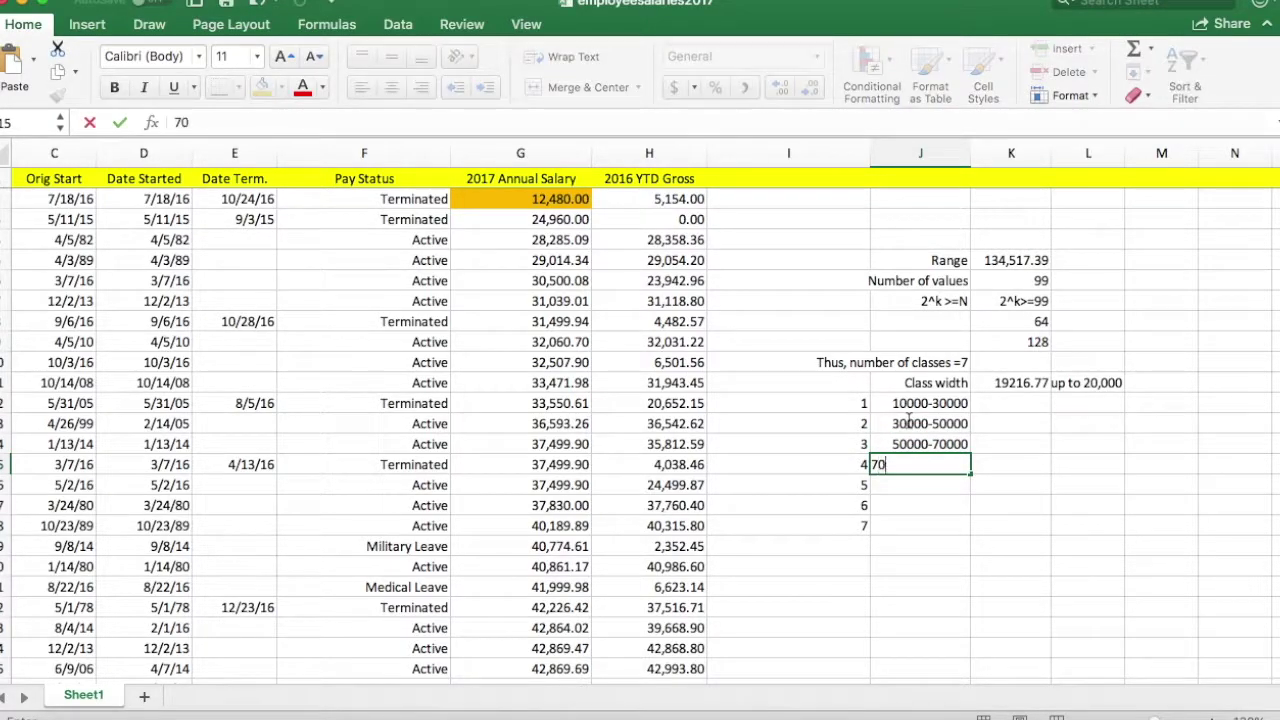
type("000-90000")
key("Return")
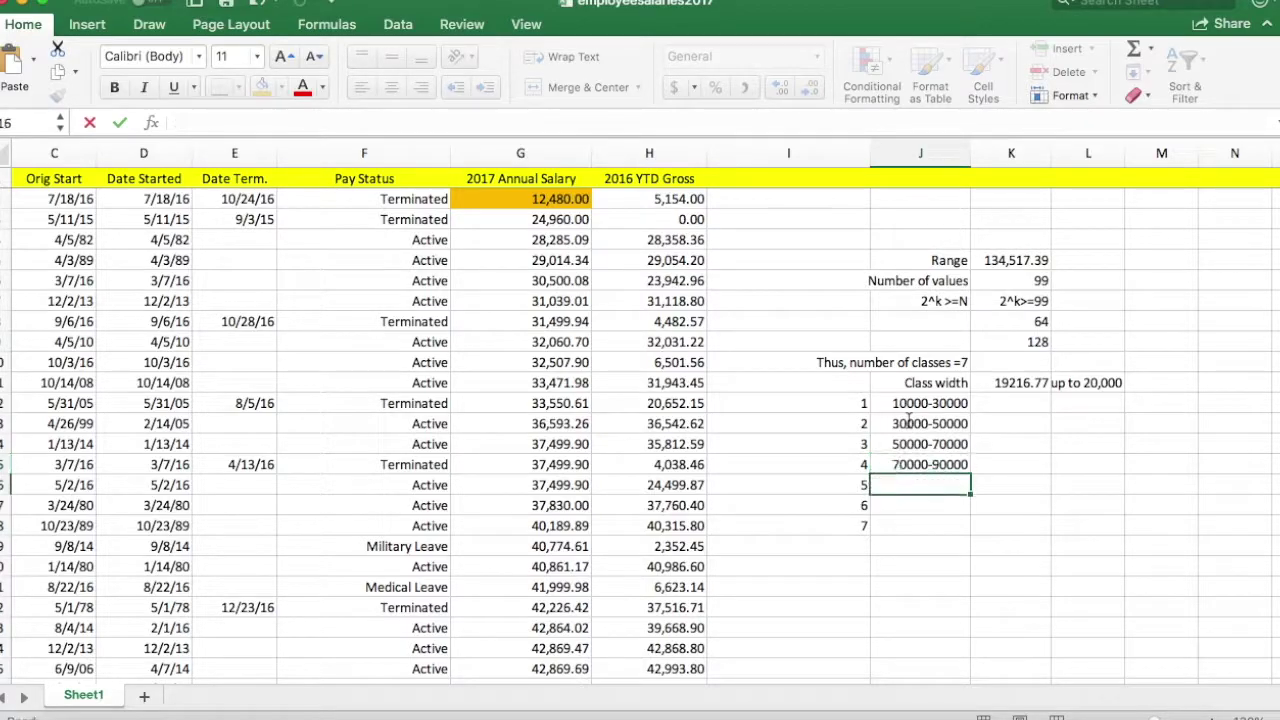
type("90000-1")
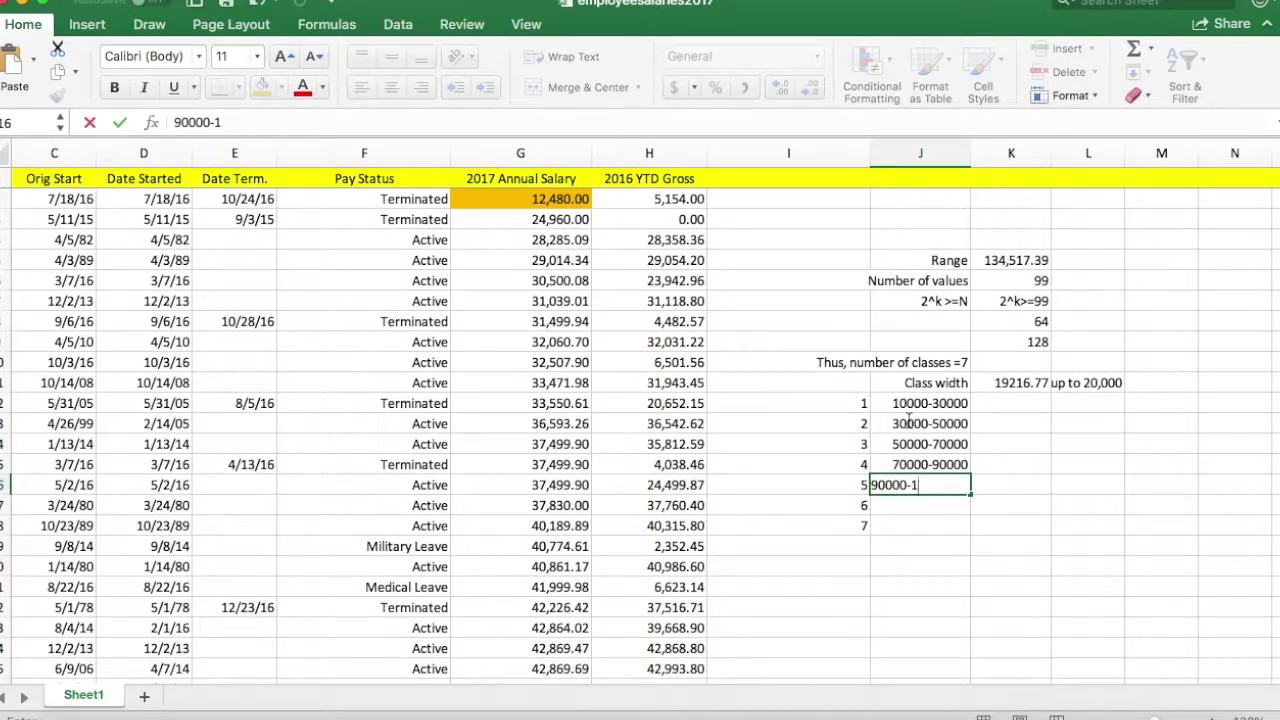
type("10000")
key("Return")
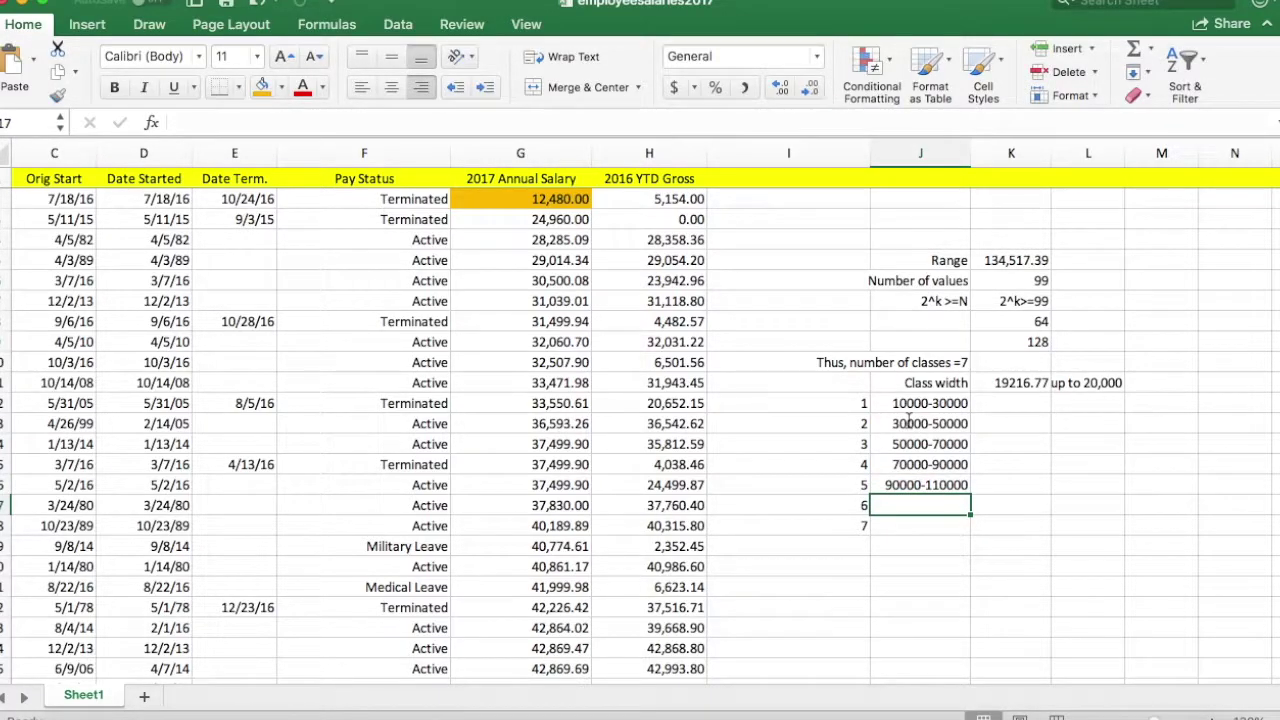
type("110000-130000")
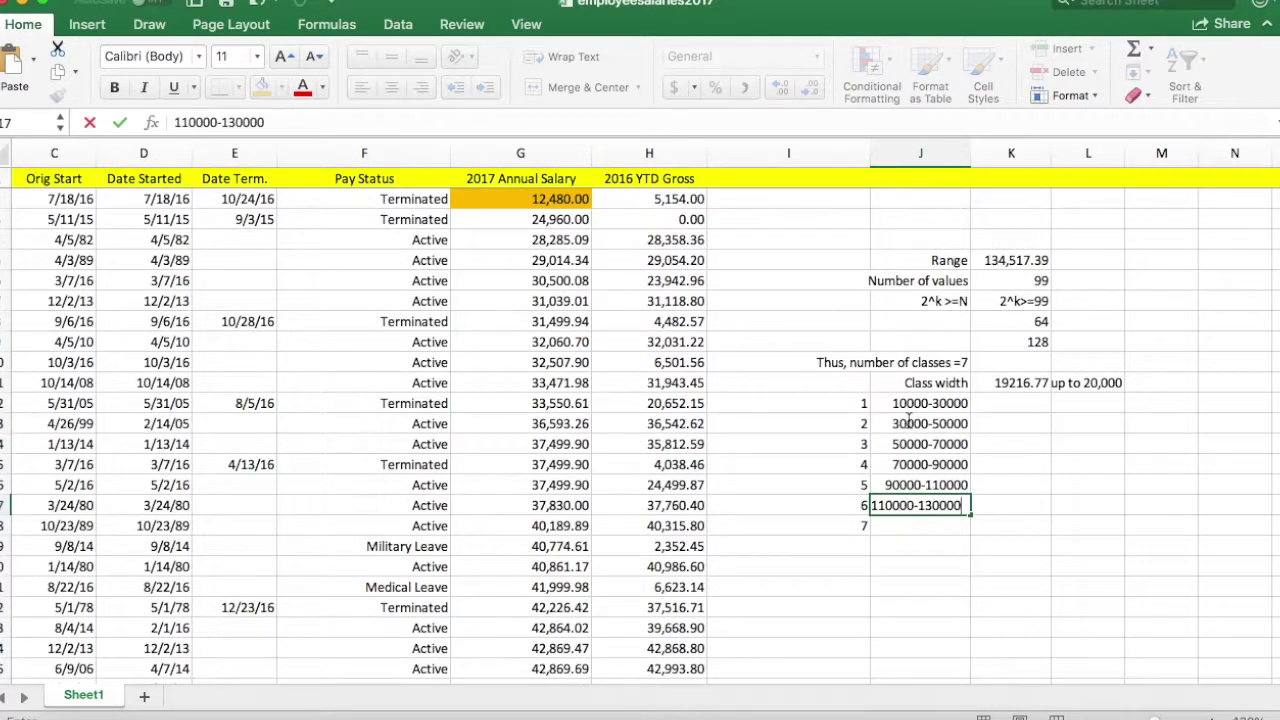
key("Return")
type("130")
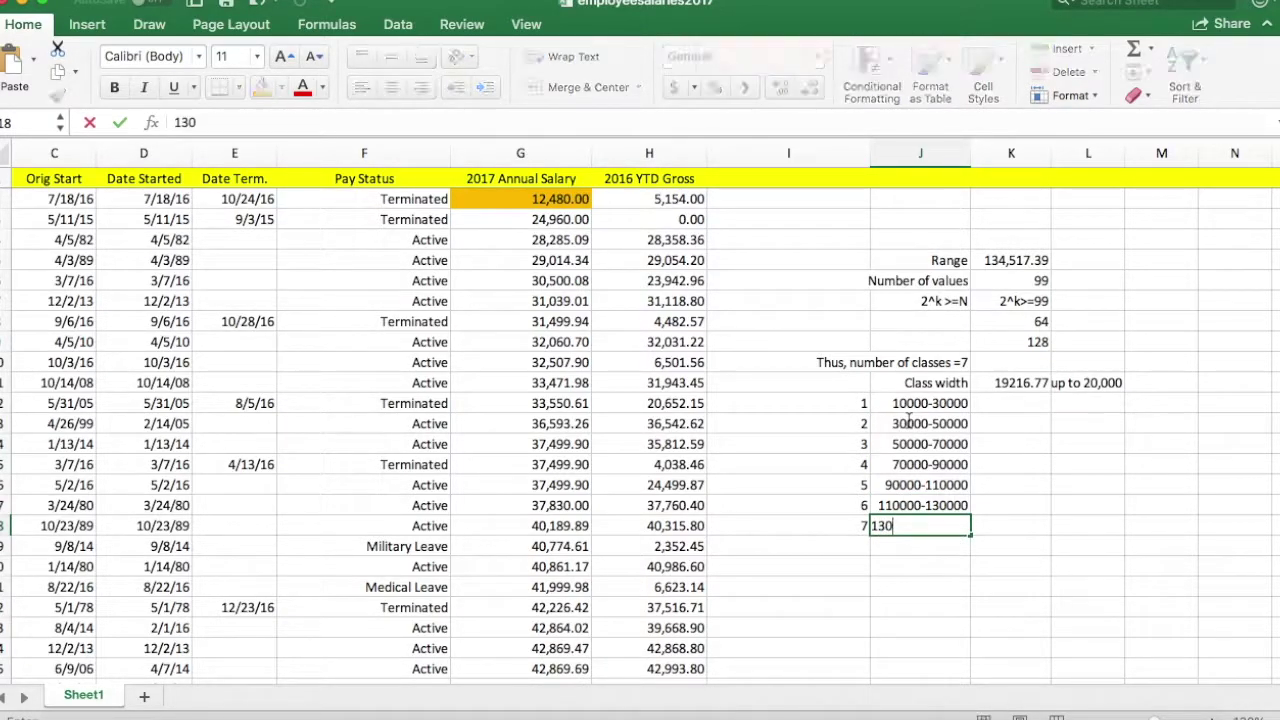
type("000-150000")
key("Return")
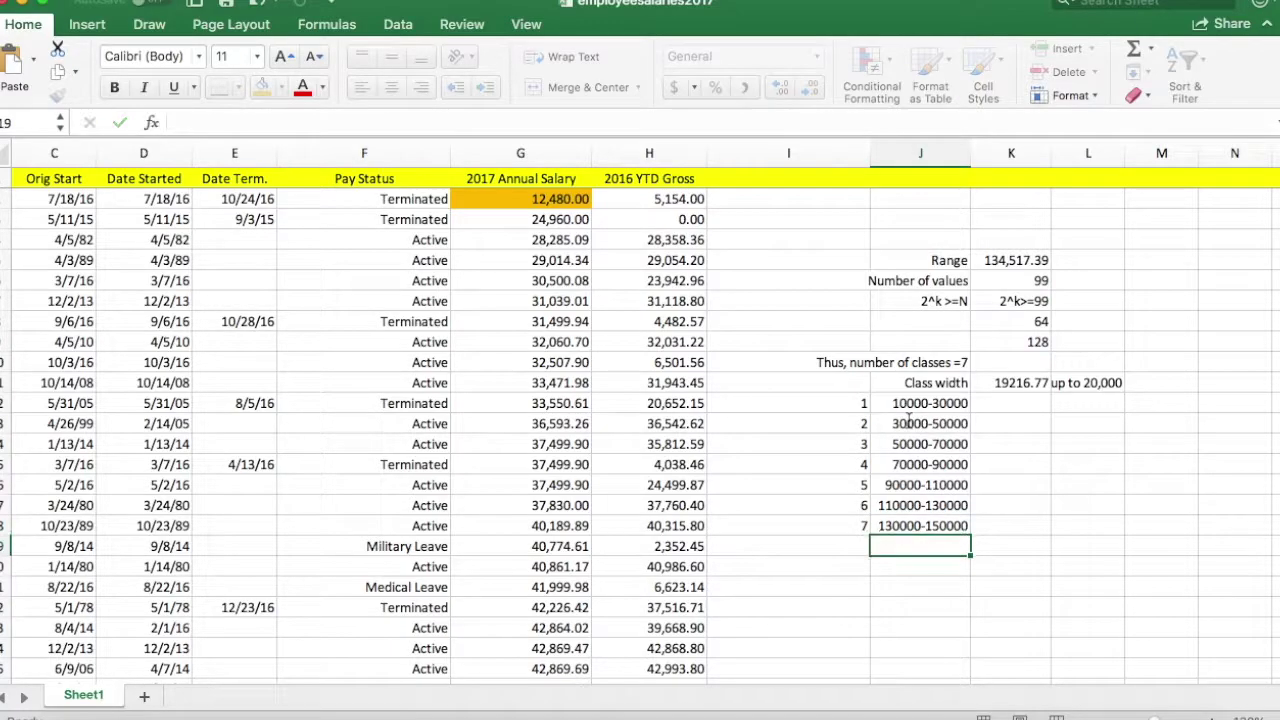
Step: Apply All Borders to the seven class range cells J12:J18
scroll(795, 542, "down", 1)
scroll(795, 542, "down", 20)
scroll(794, 537, "left", 2)
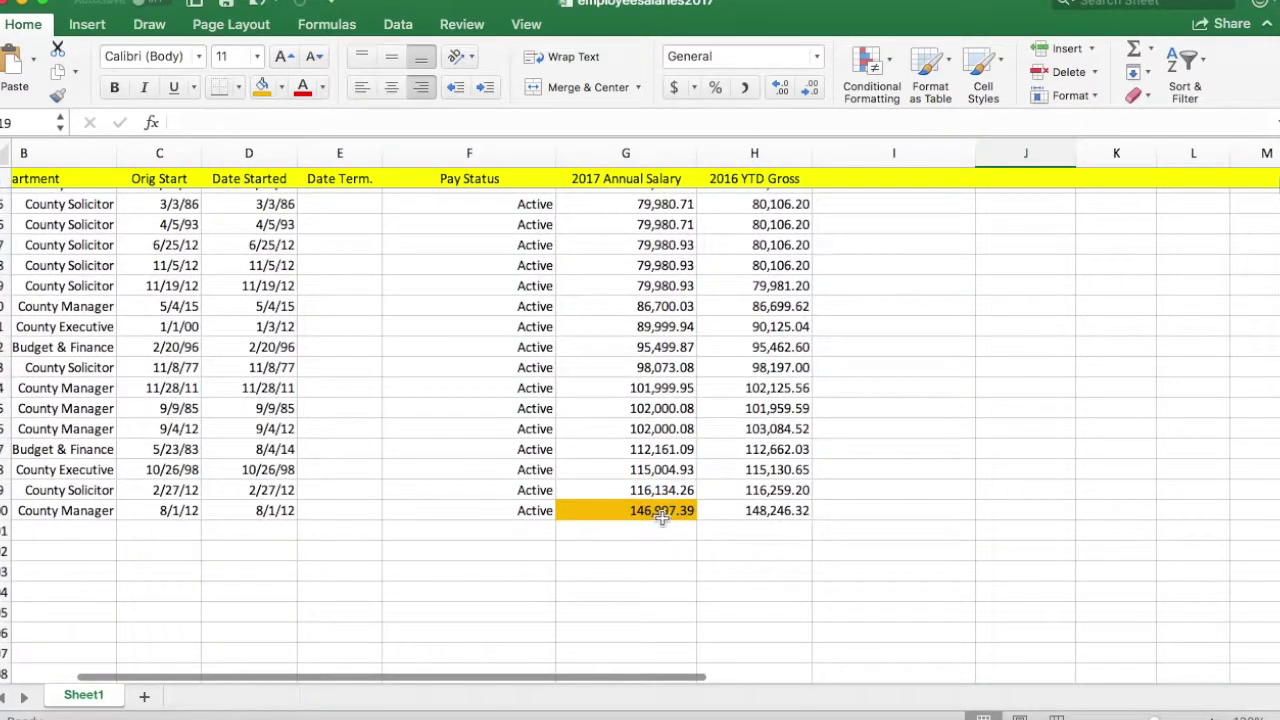
scroll(672, 524, "up", 20)
scroll(672, 524, "right", 1)
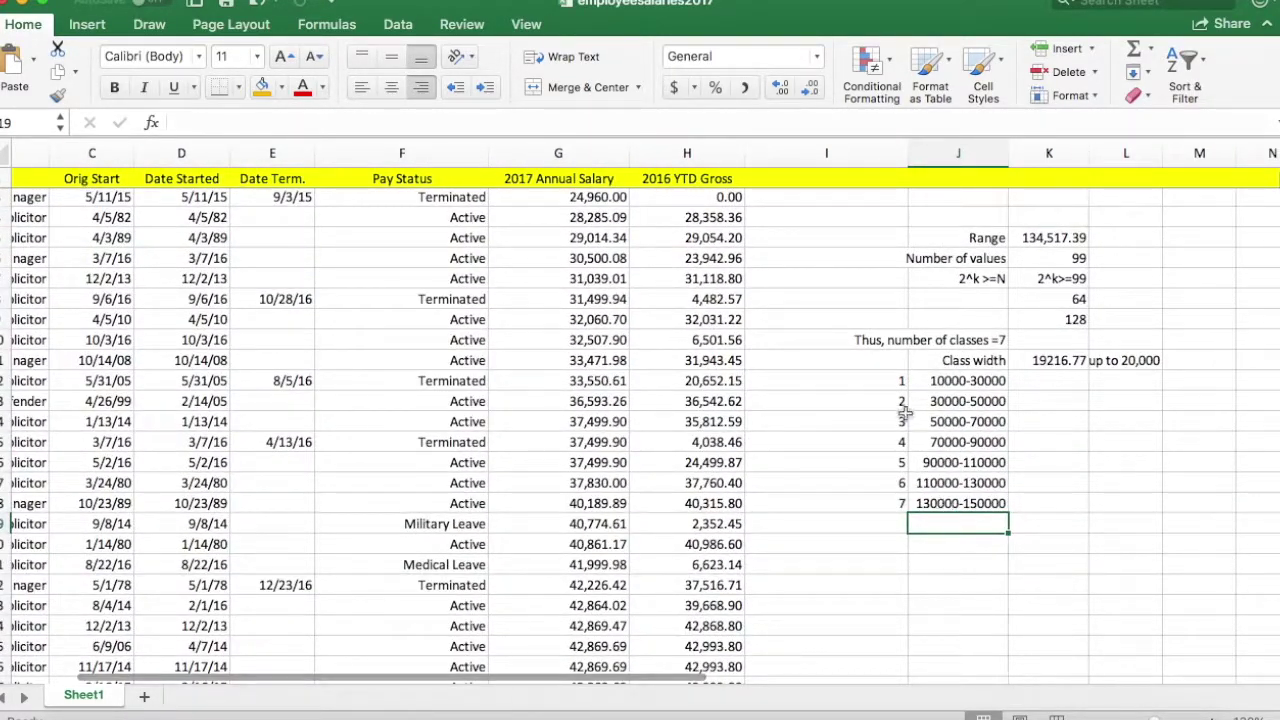
left_click(876, 362)
left_click_drag(864, 381, 966, 500)
left_click(941, 546)
left_click_drag(940, 381, 972, 503)
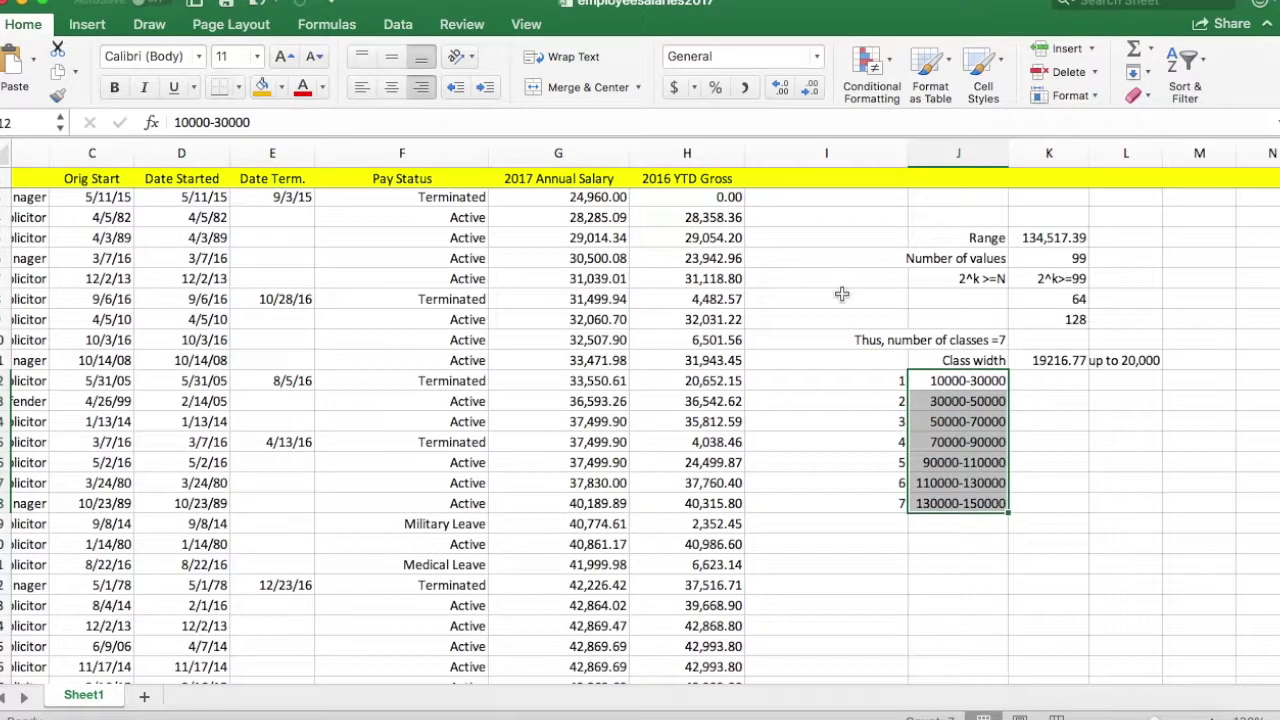
left_click(240, 88)
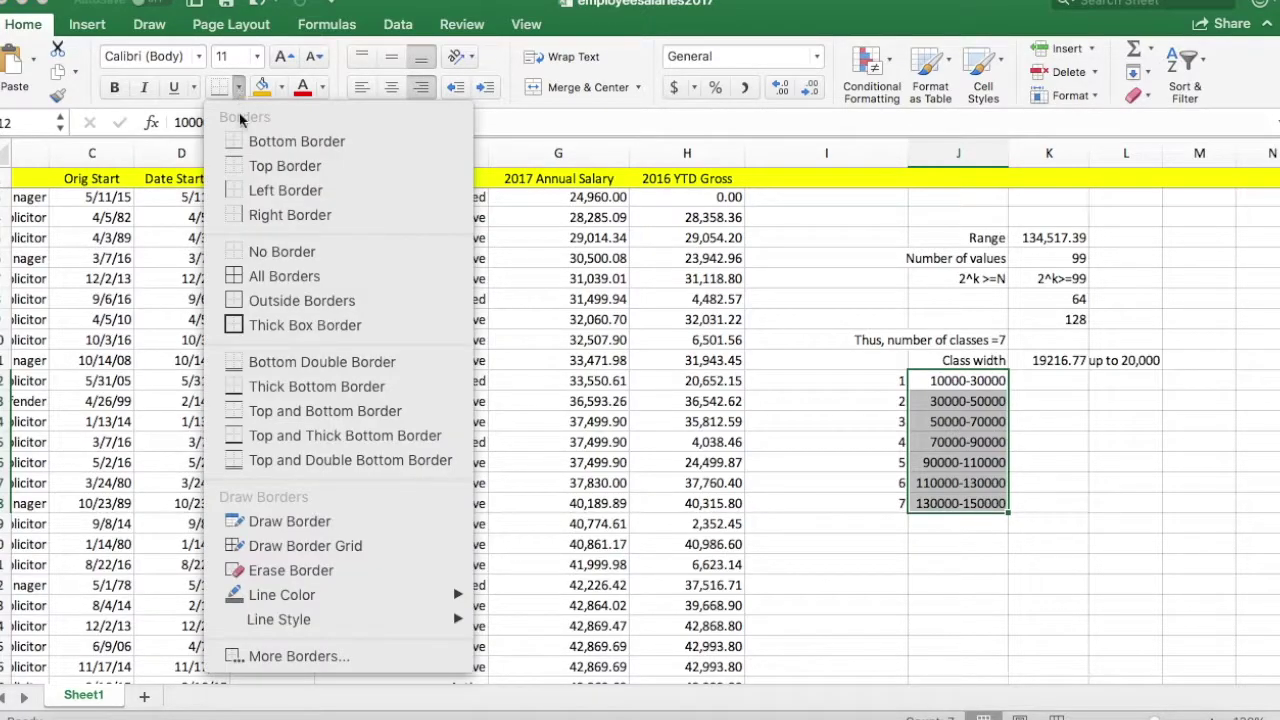
left_click(290, 271)
scroll(864, 508, "up", 1)
scroll(864, 508, "right", 1)
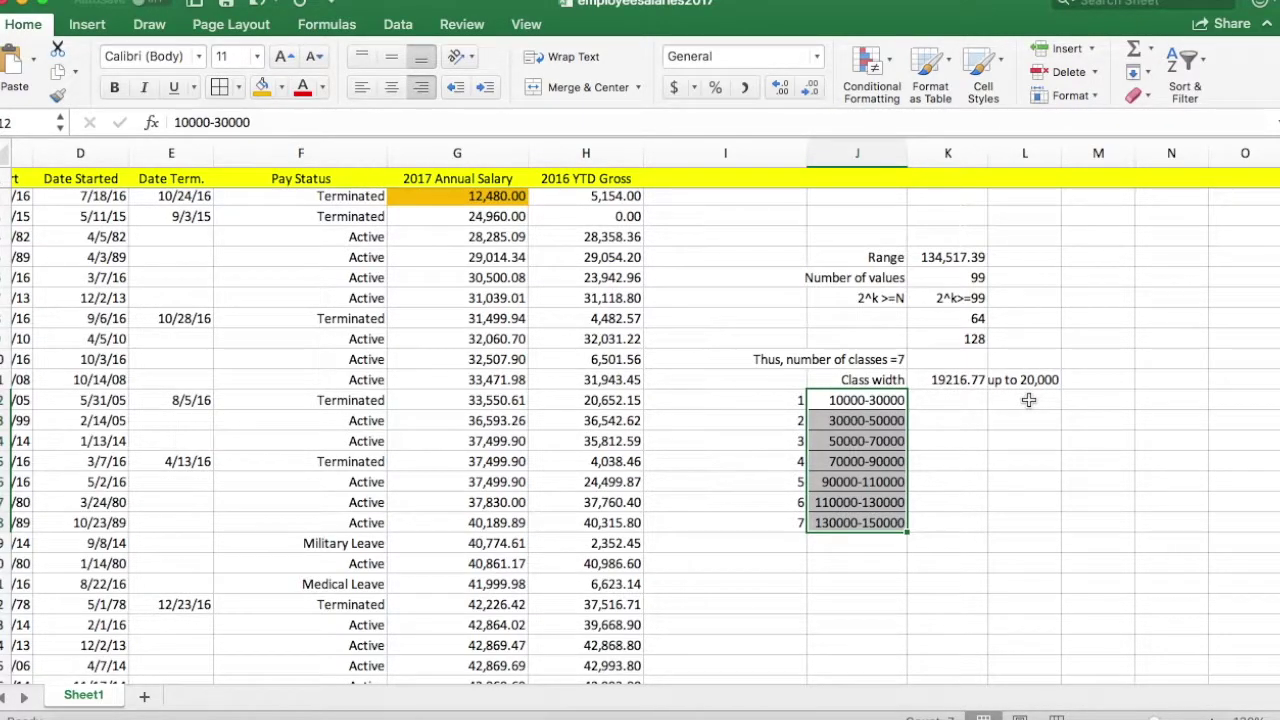
scroll(854, 563, "down", 4)
scroll(854, 563, "right", 1)
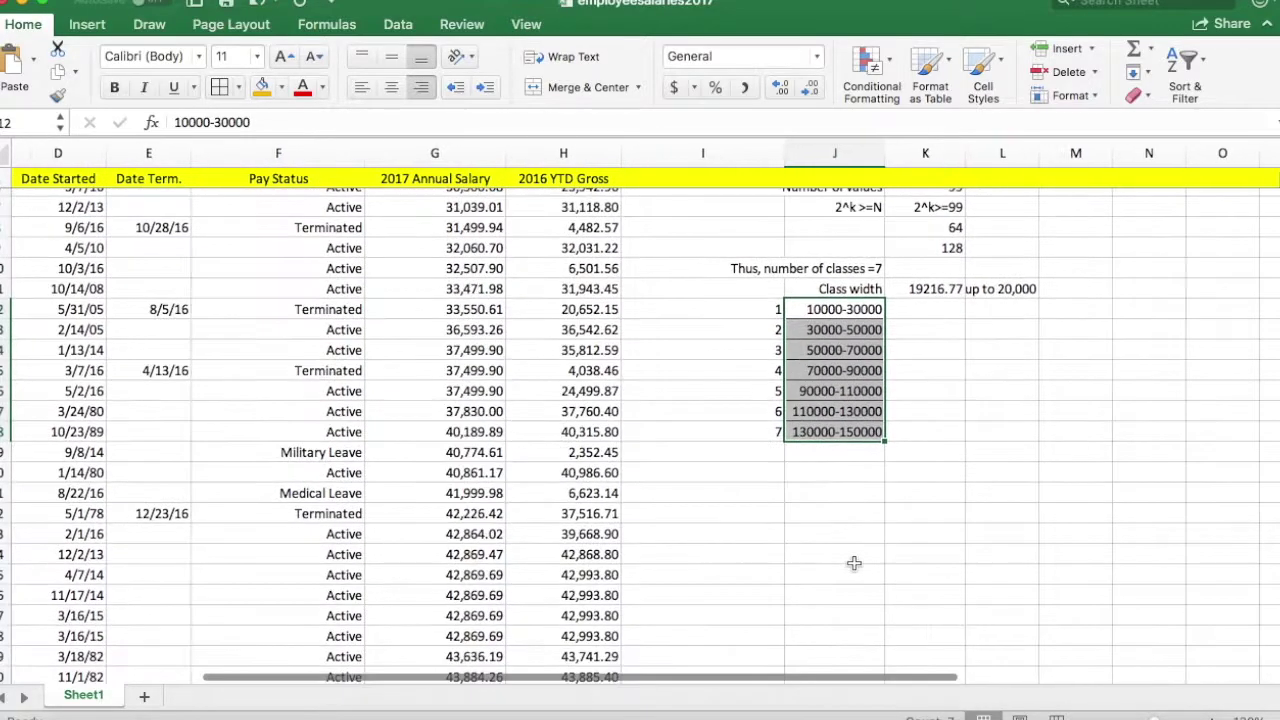
Step: Add a 'Bins' heading below the class table and enter the first bin limit 29999
left_click(846, 472)
type("Bins")
key("Return")
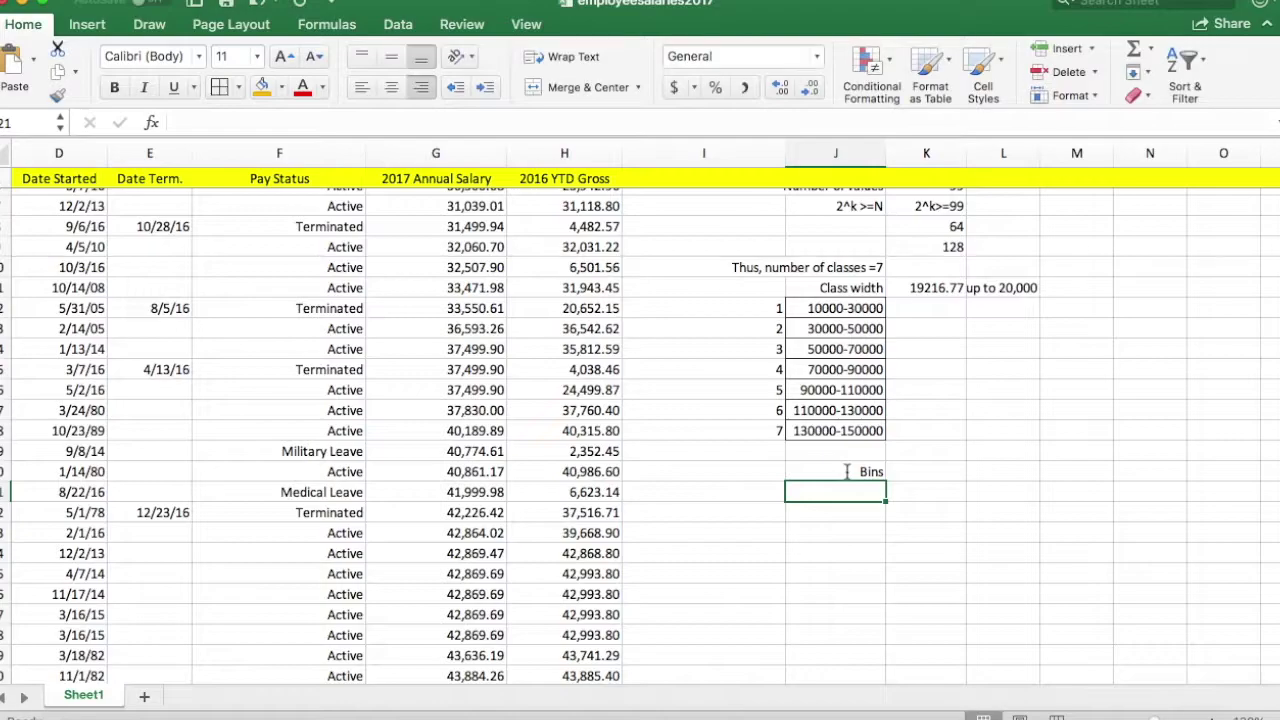
left_click(864, 310)
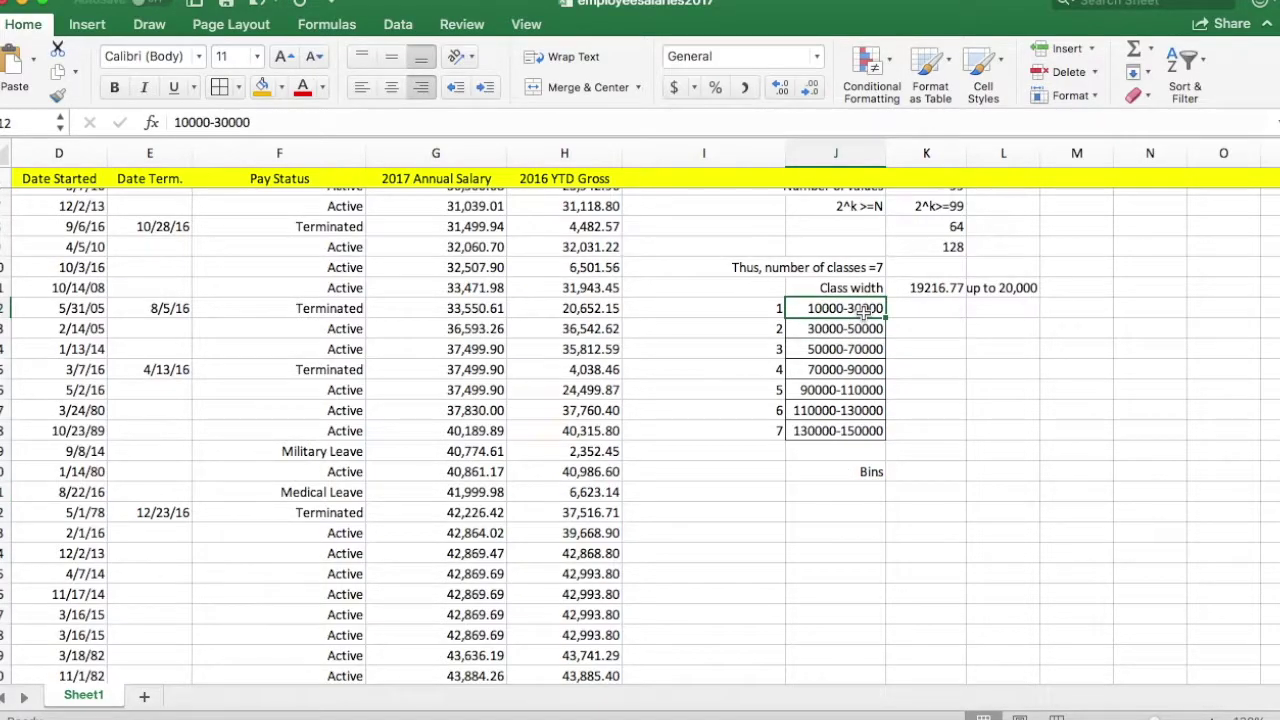
left_click(835, 491)
type("29")
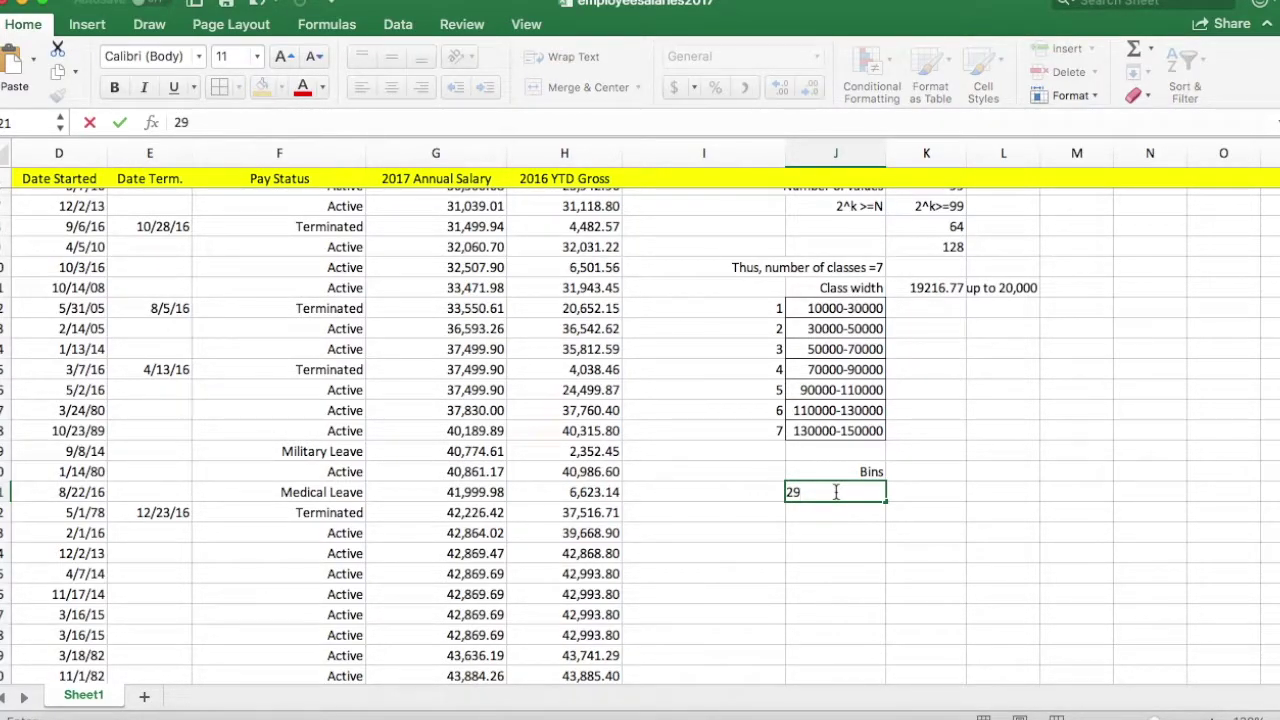
key("Escape")
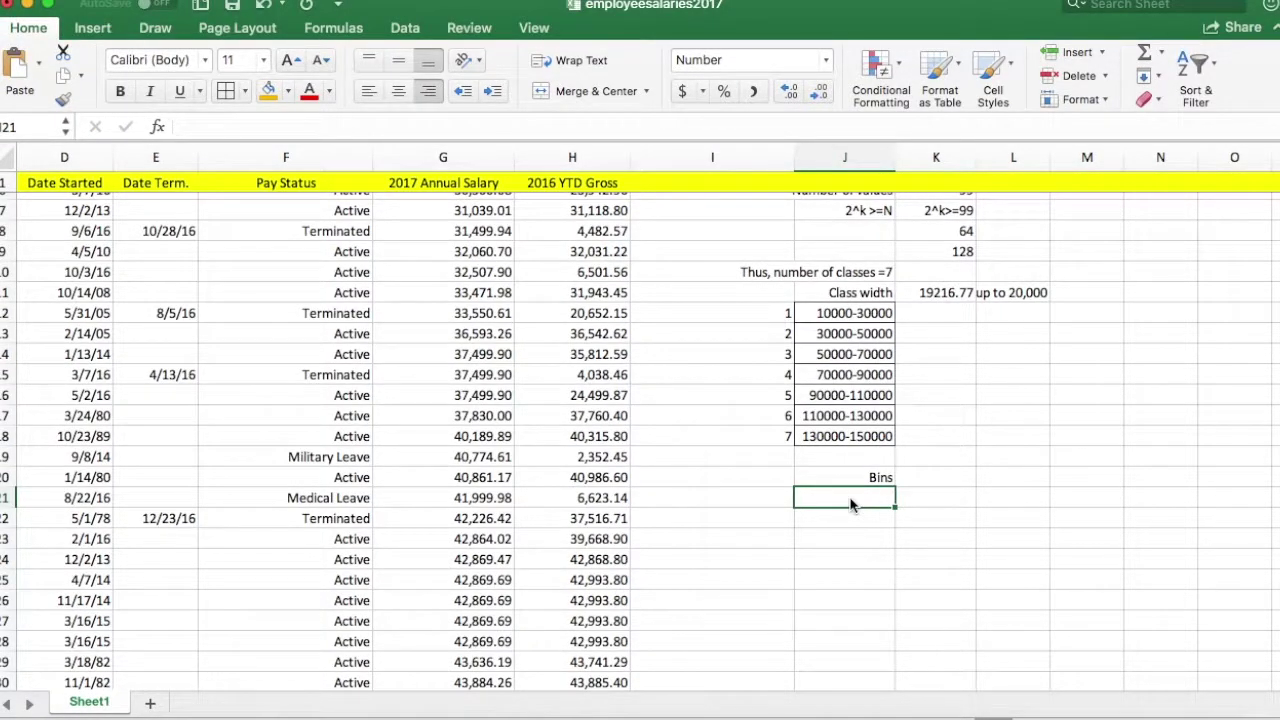
left_click(855, 318)
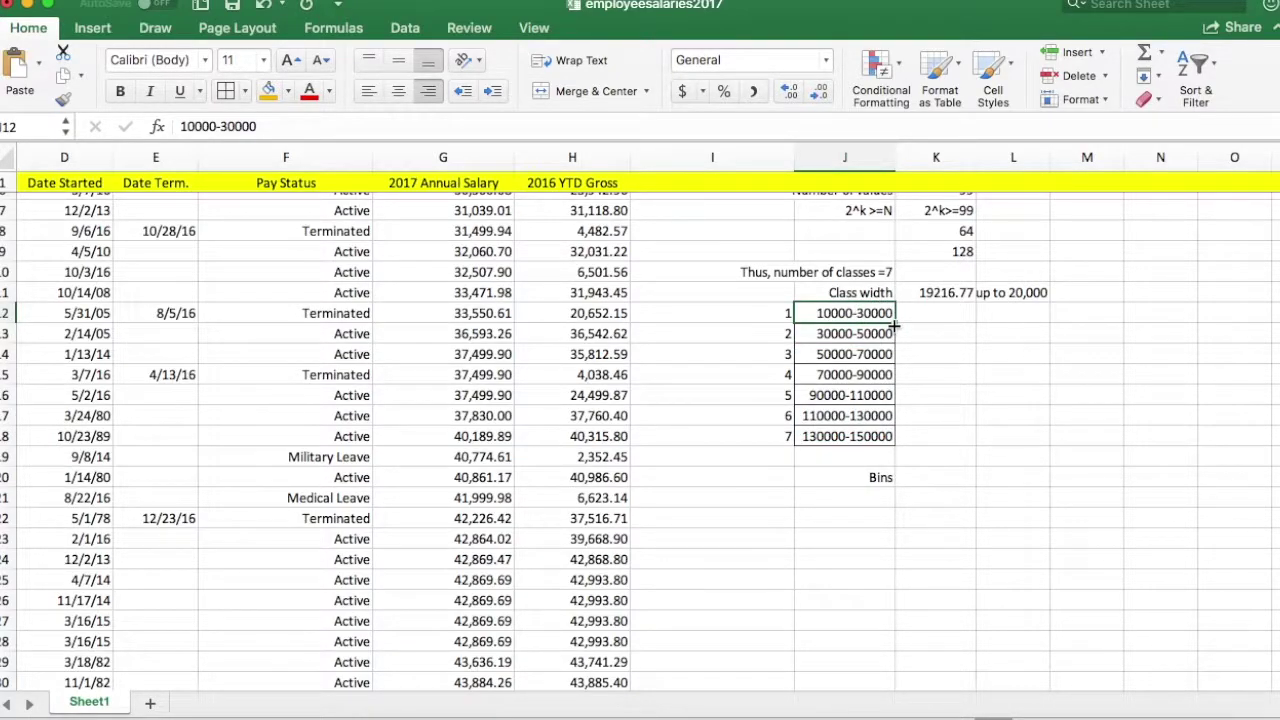
left_click(845, 499)
type("29999")
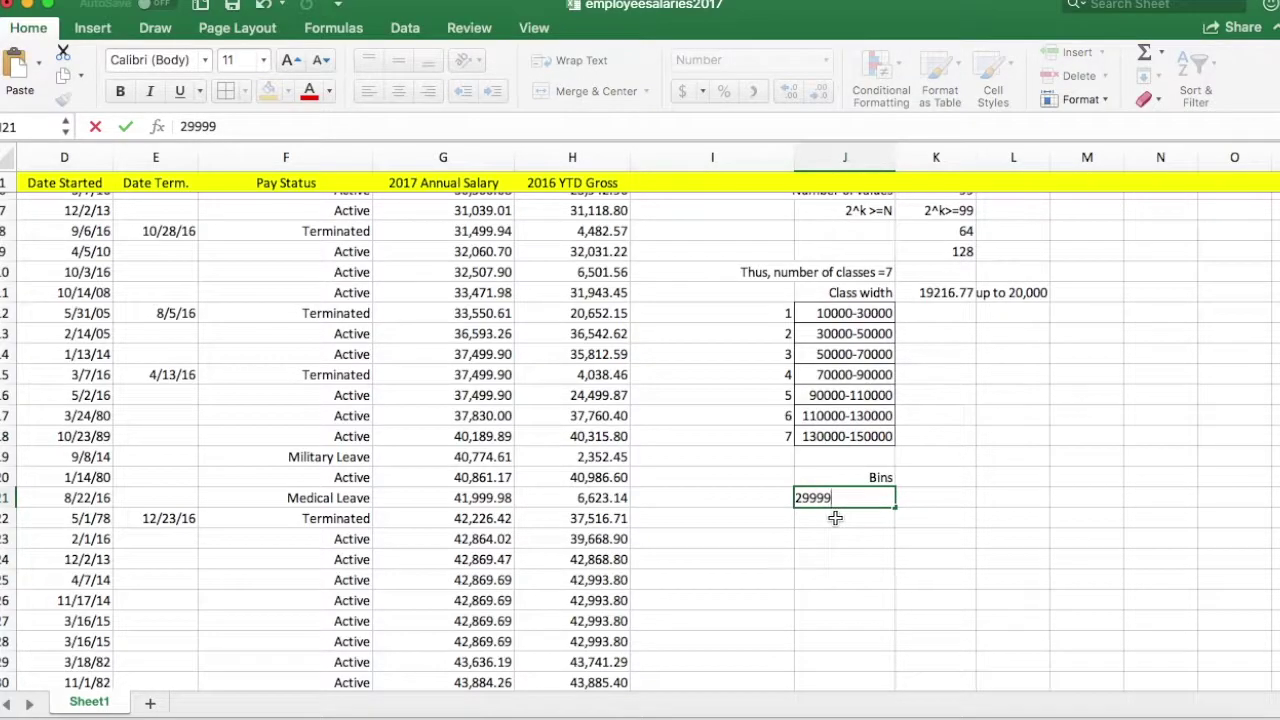
left_click(835, 518)
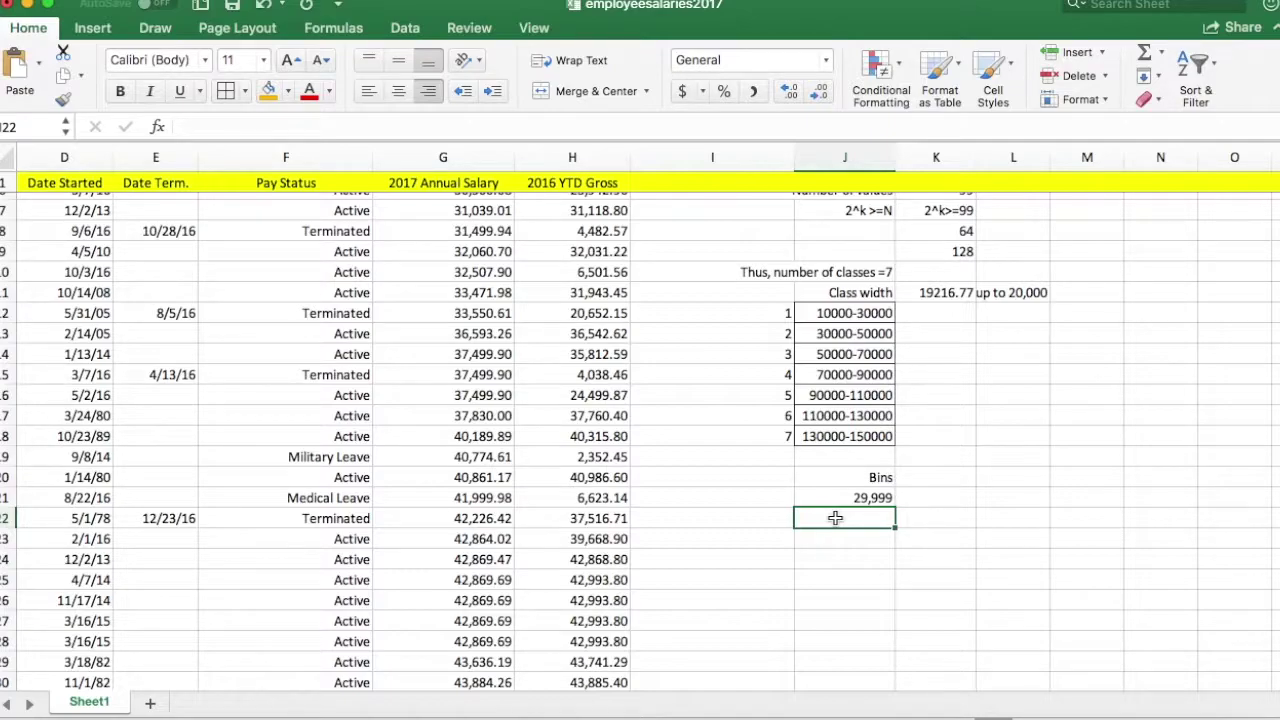
Step: Enter the remaining bin limits 49999, 69999, 89999, 109999, 129999 and 149999
type("49999")
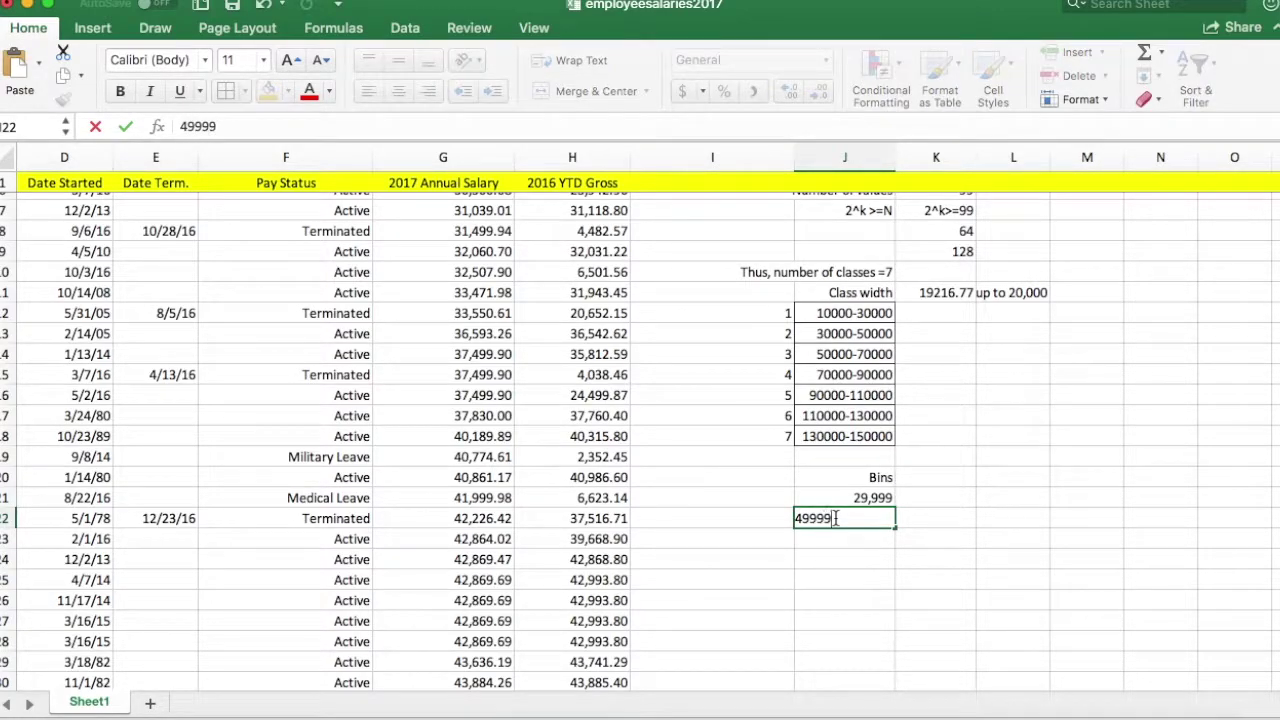
key("Return")
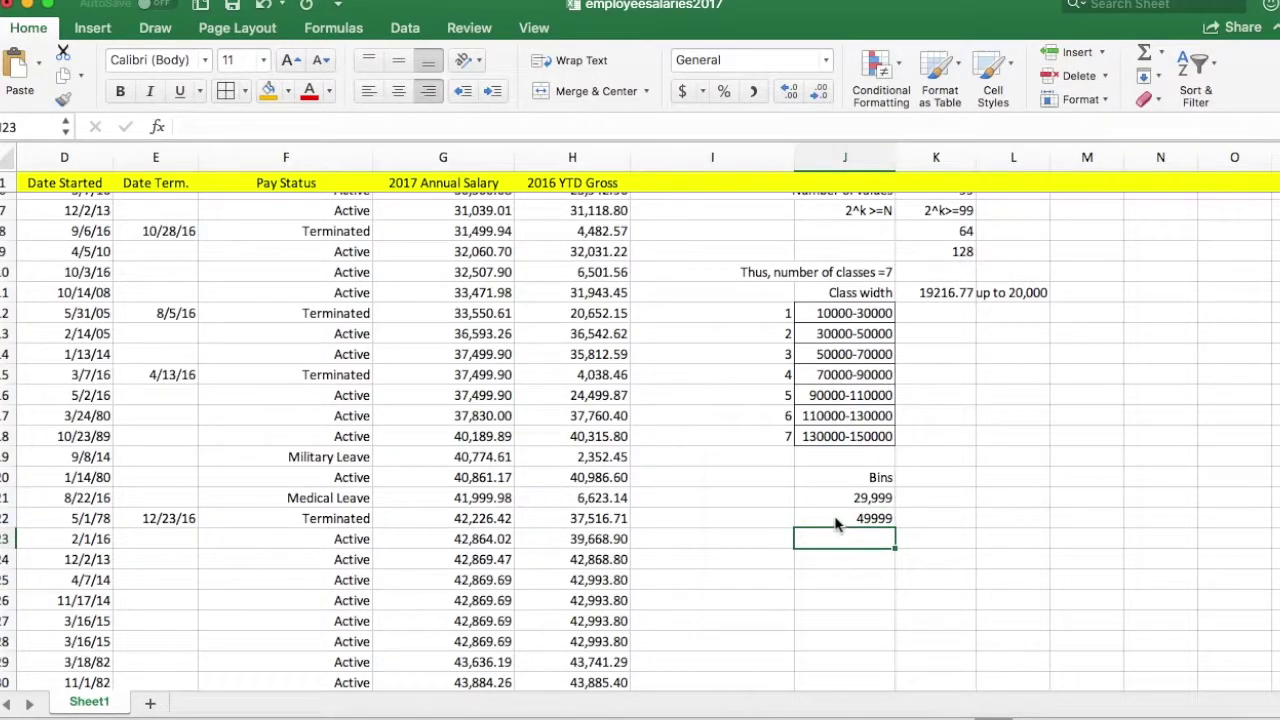
type("69999")
key("Return")
type("89999")
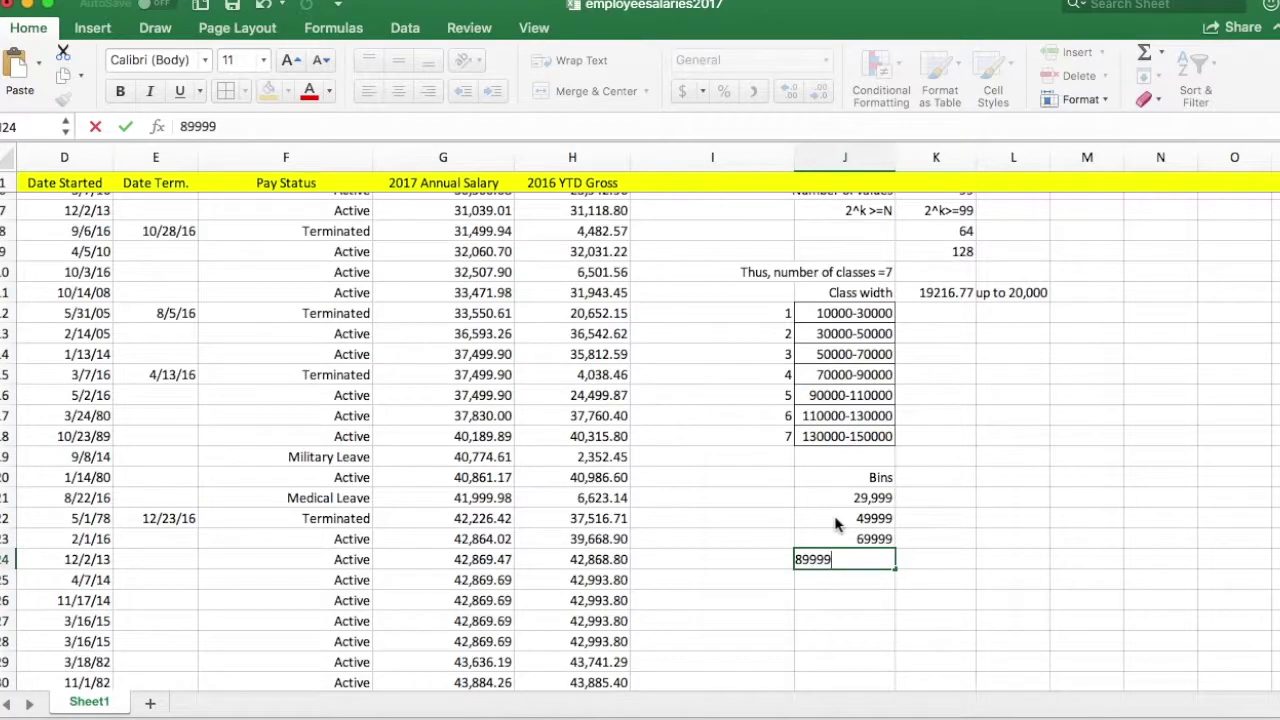
key("Return")
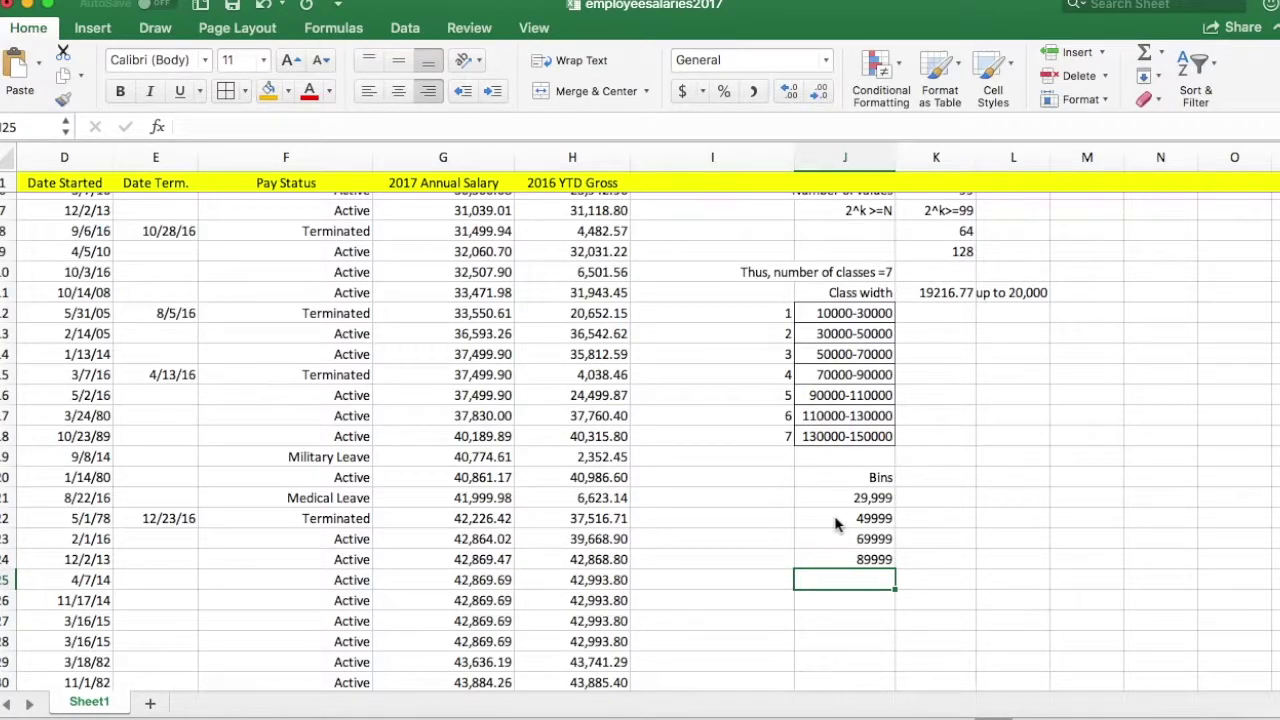
type("109999")
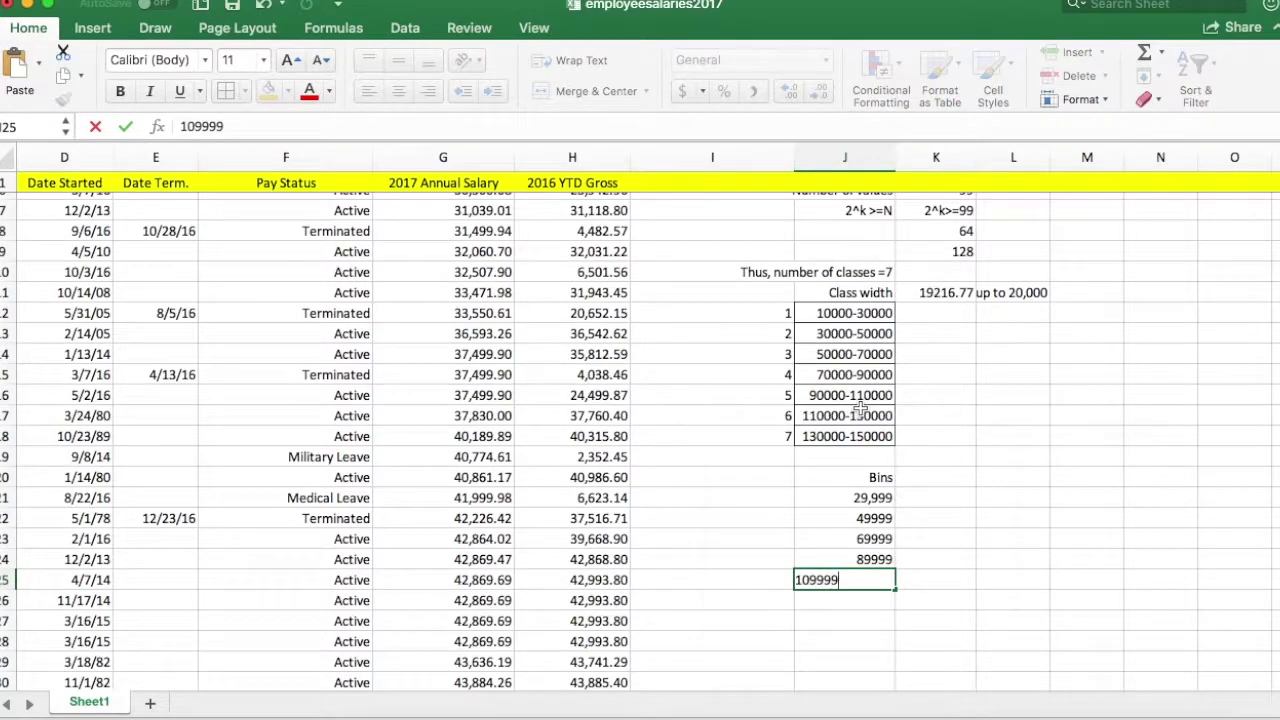
key("Return")
type("129999")
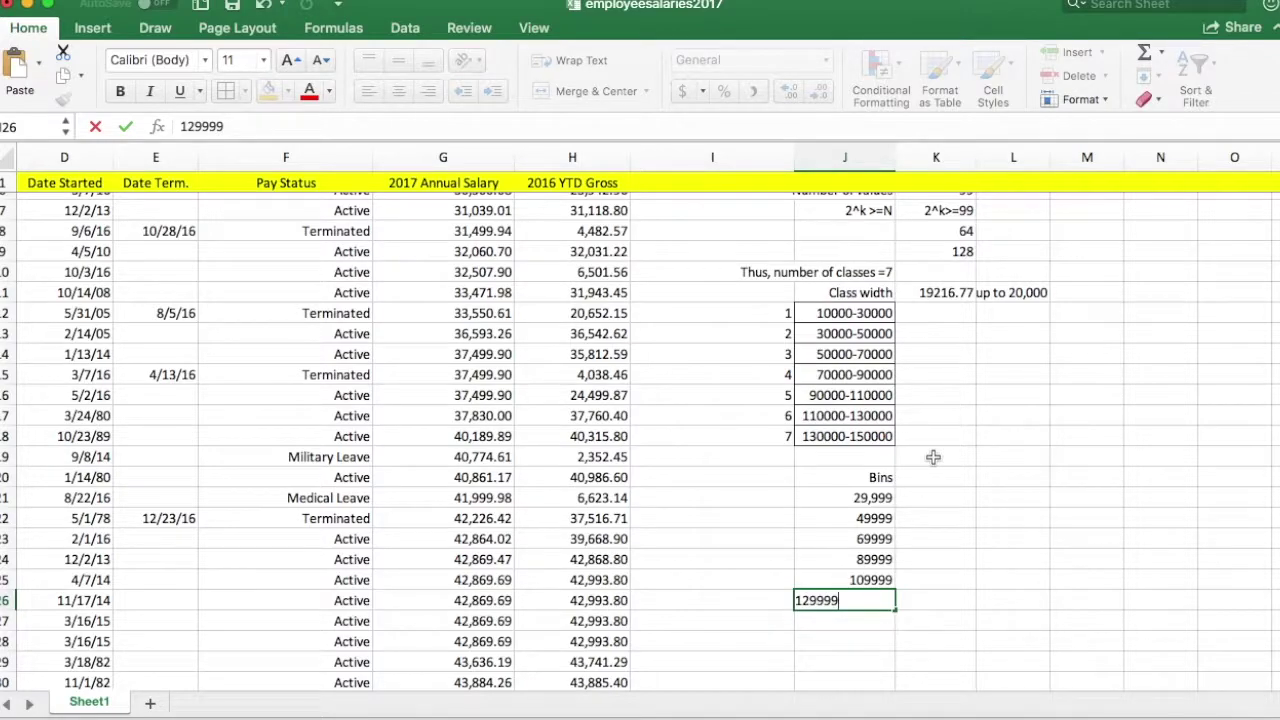
key("Return")
type("149999")
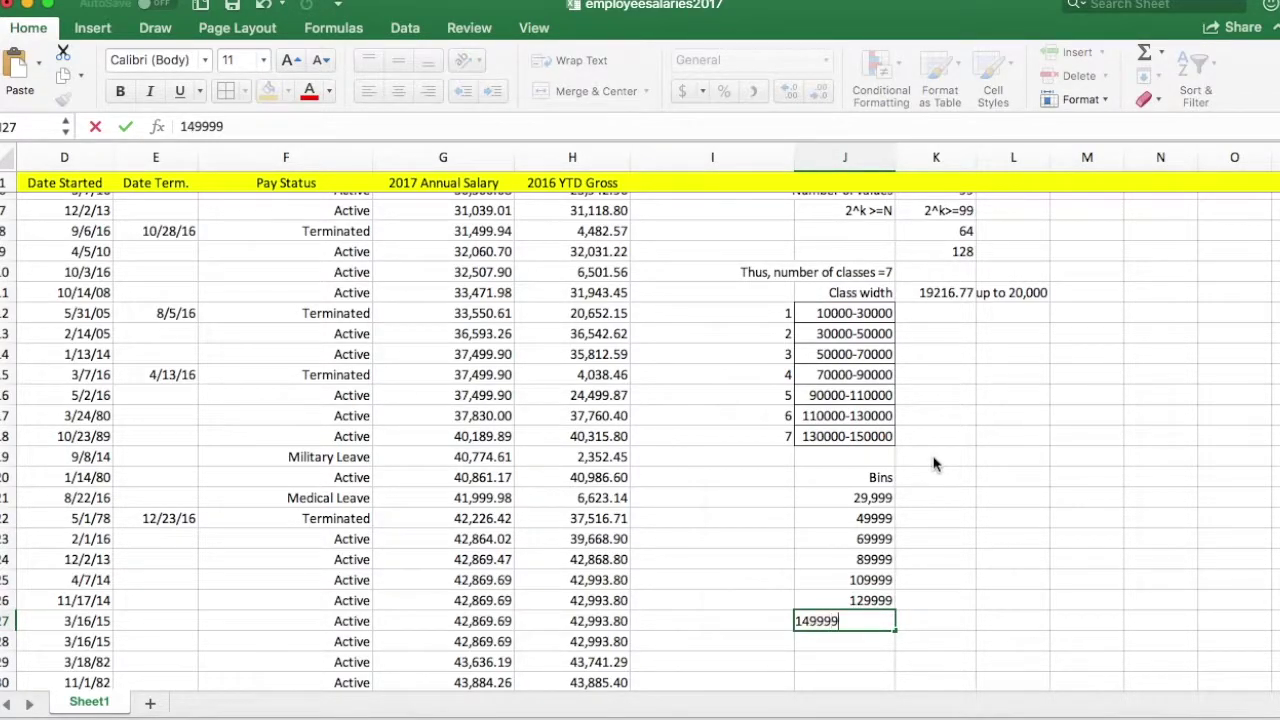
key("Return")
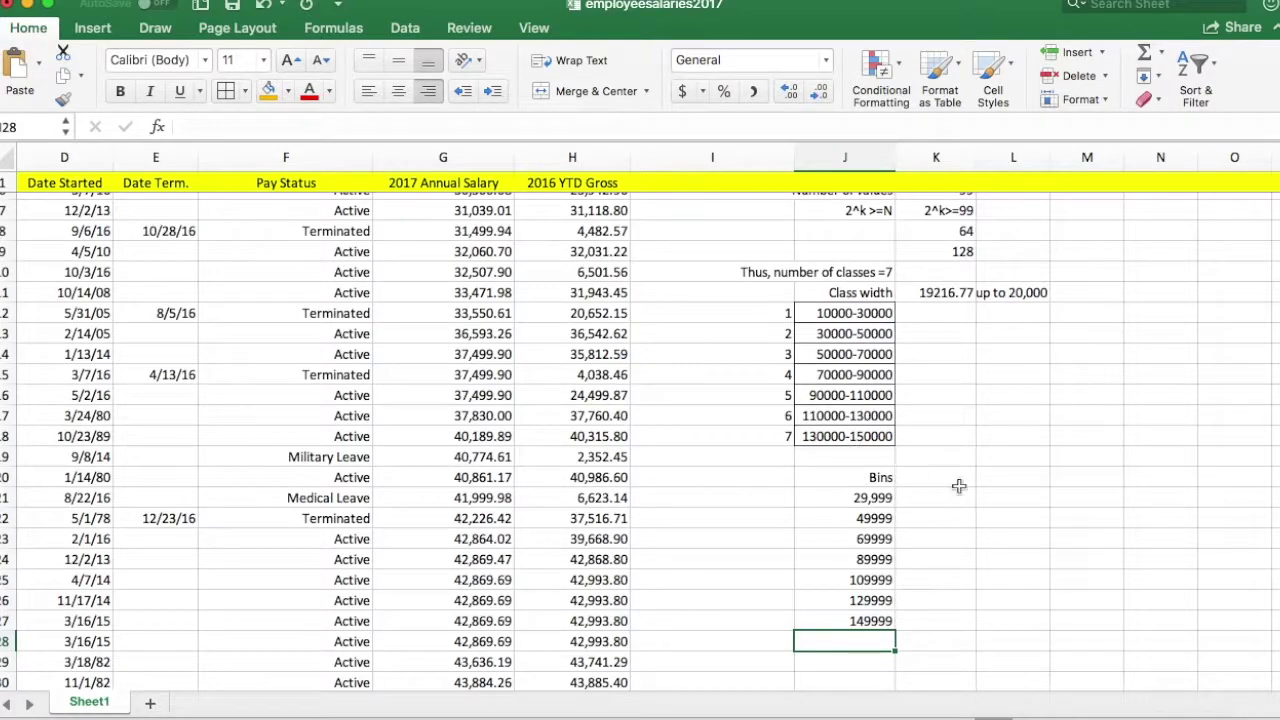
Step: Start the Histogram tool from Data Analysis
left_click(404, 30)
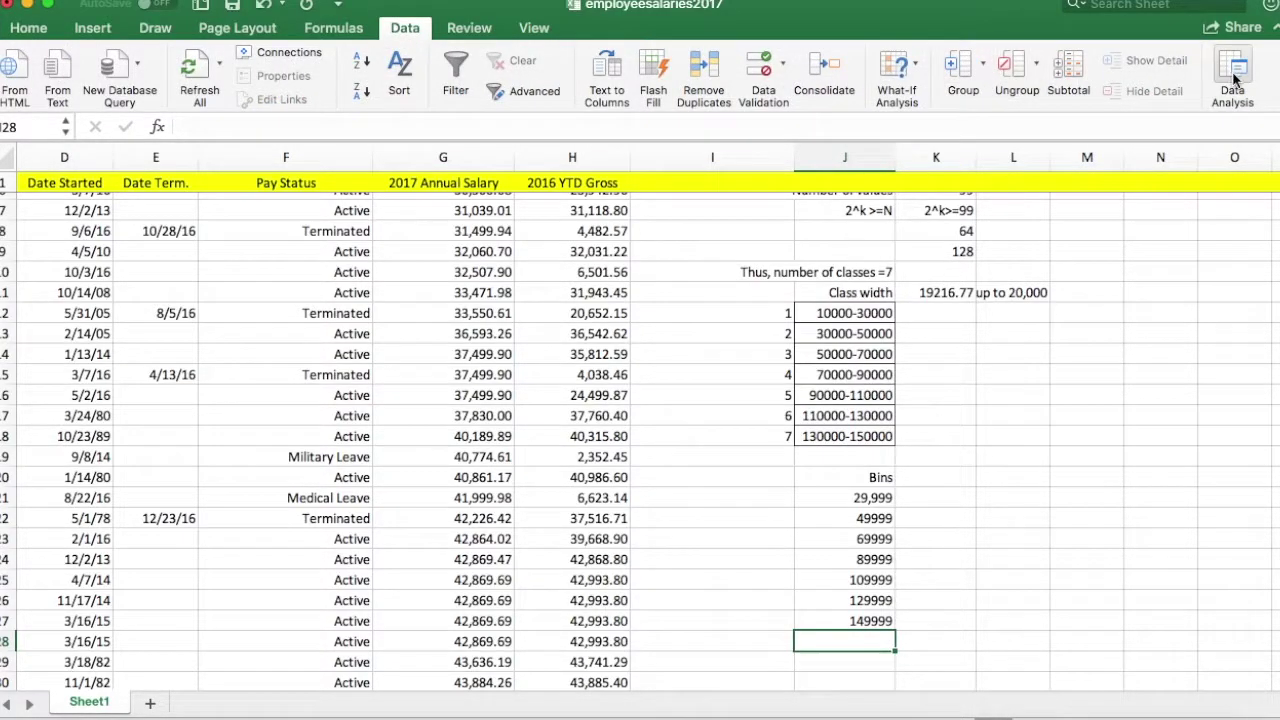
scroll(806, 330, "right", 5)
scroll(806, 330, "down", 2)
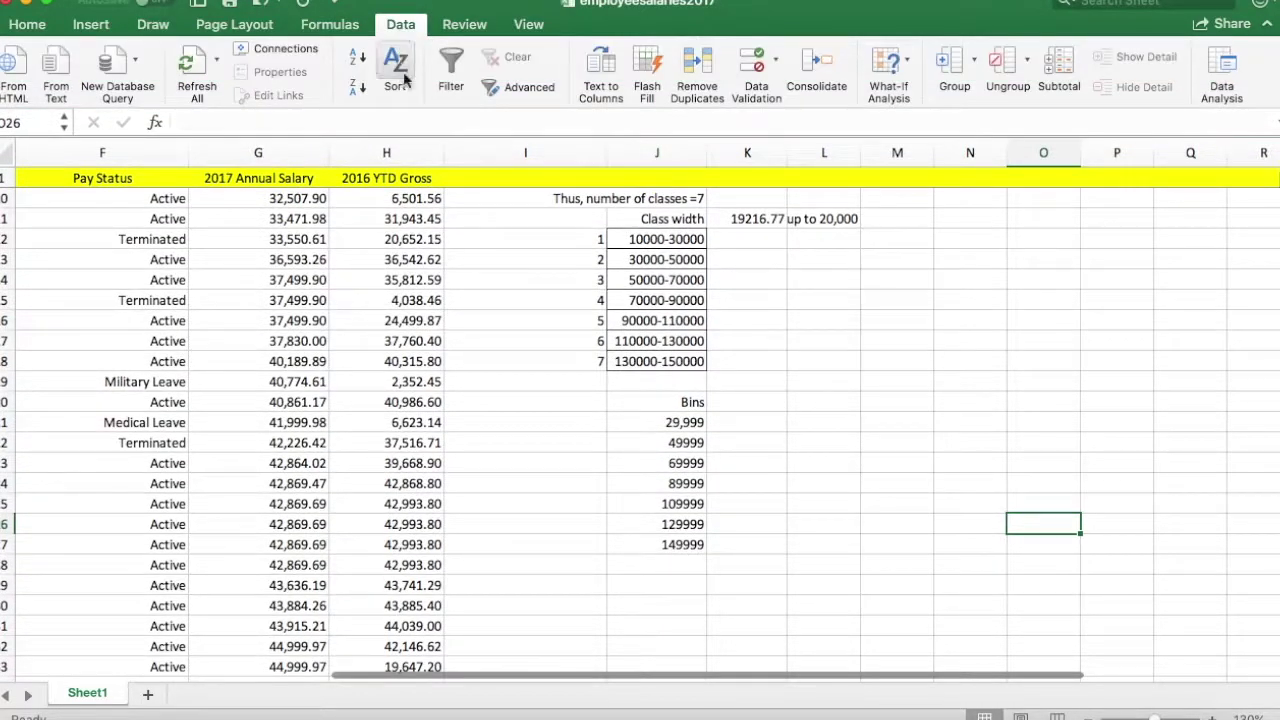
left_click(1222, 70)
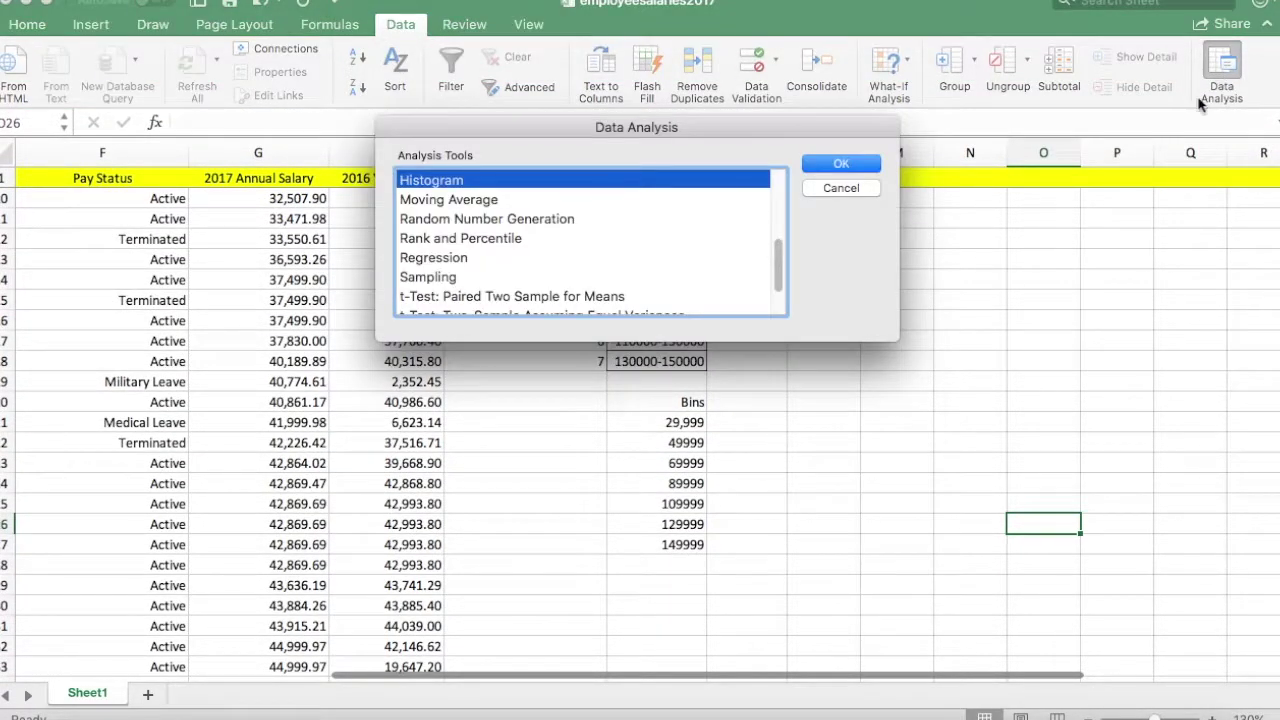
scroll(675, 238, "up", 5)
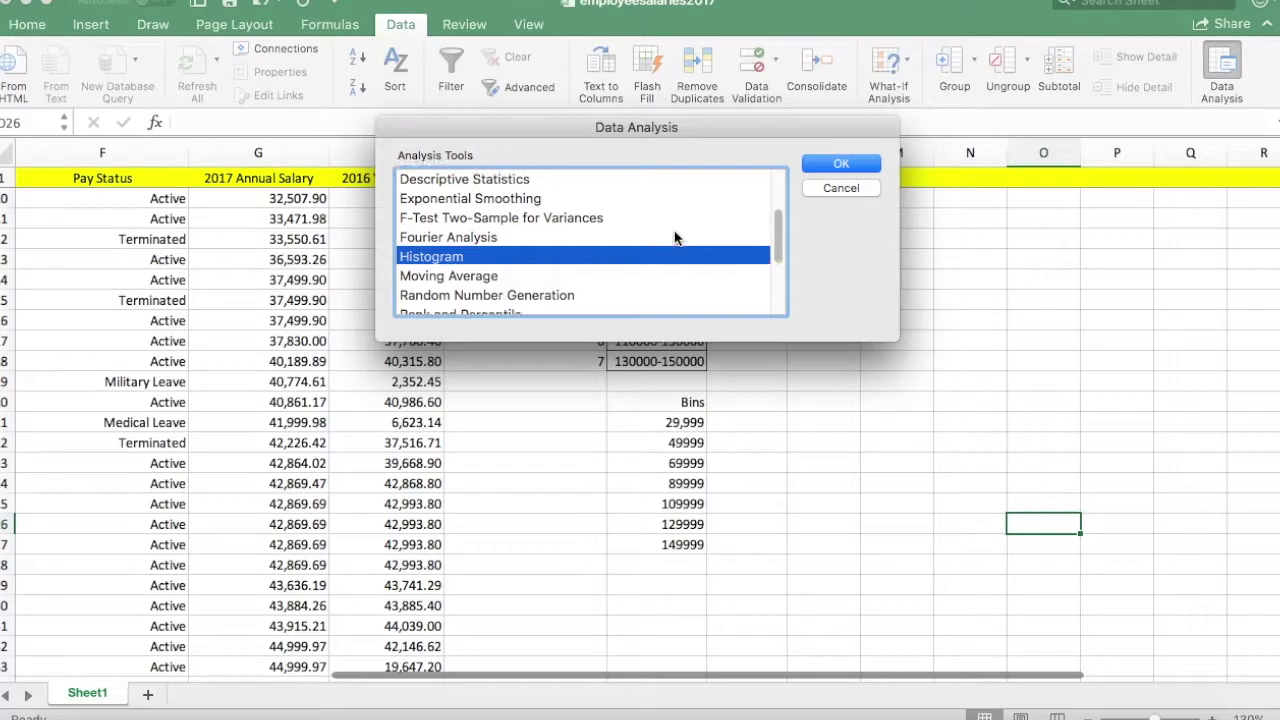
scroll(675, 238, "down", 5)
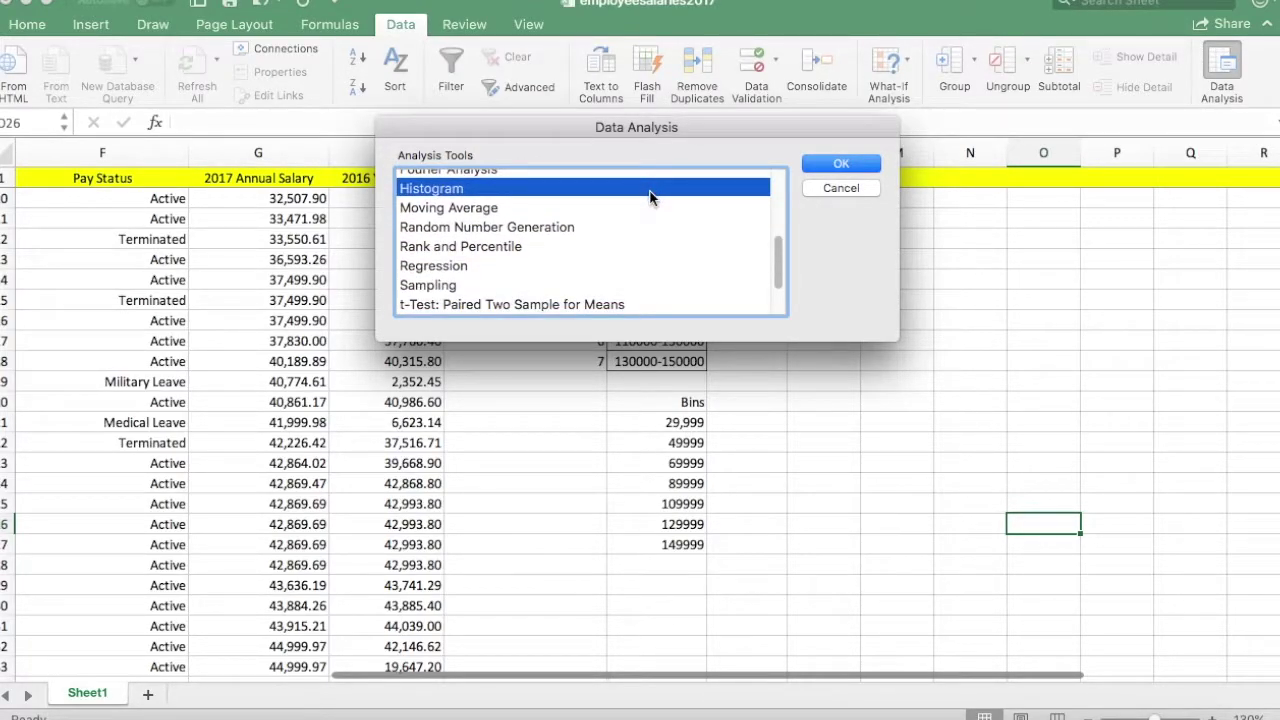
left_click(820, 160)
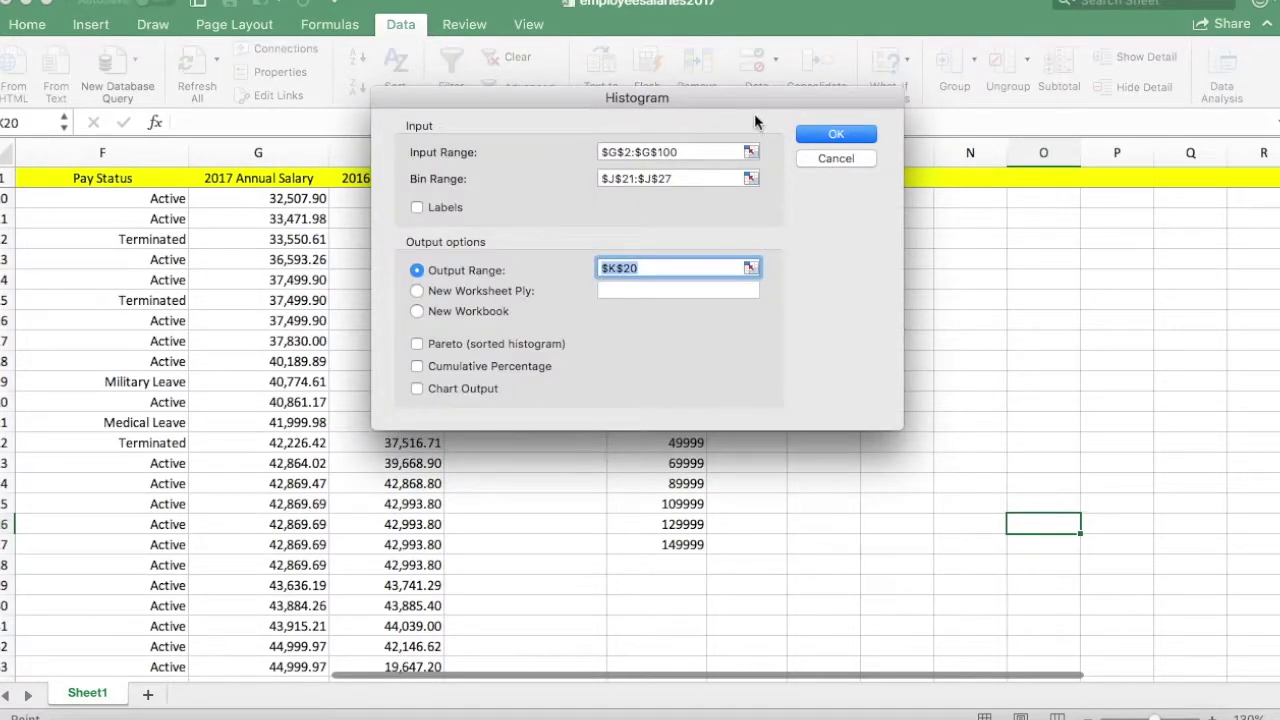
left_click_drag(732, 101, 1056, 126)
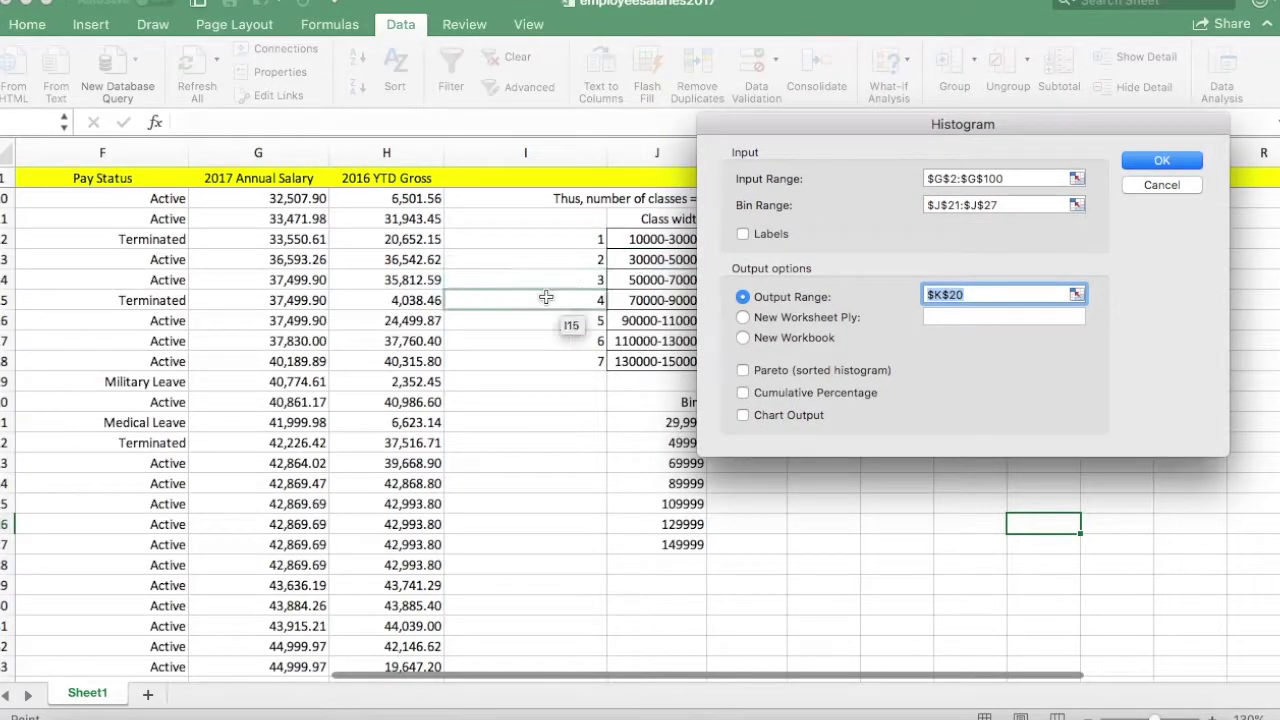
scroll(545, 300, "up", 4)
Step: Set the input range to salaries $G$2:$G$100 and the bin range to $J$21:$J$27
left_click(996, 178)
key("super+a")
key("BackSpace")
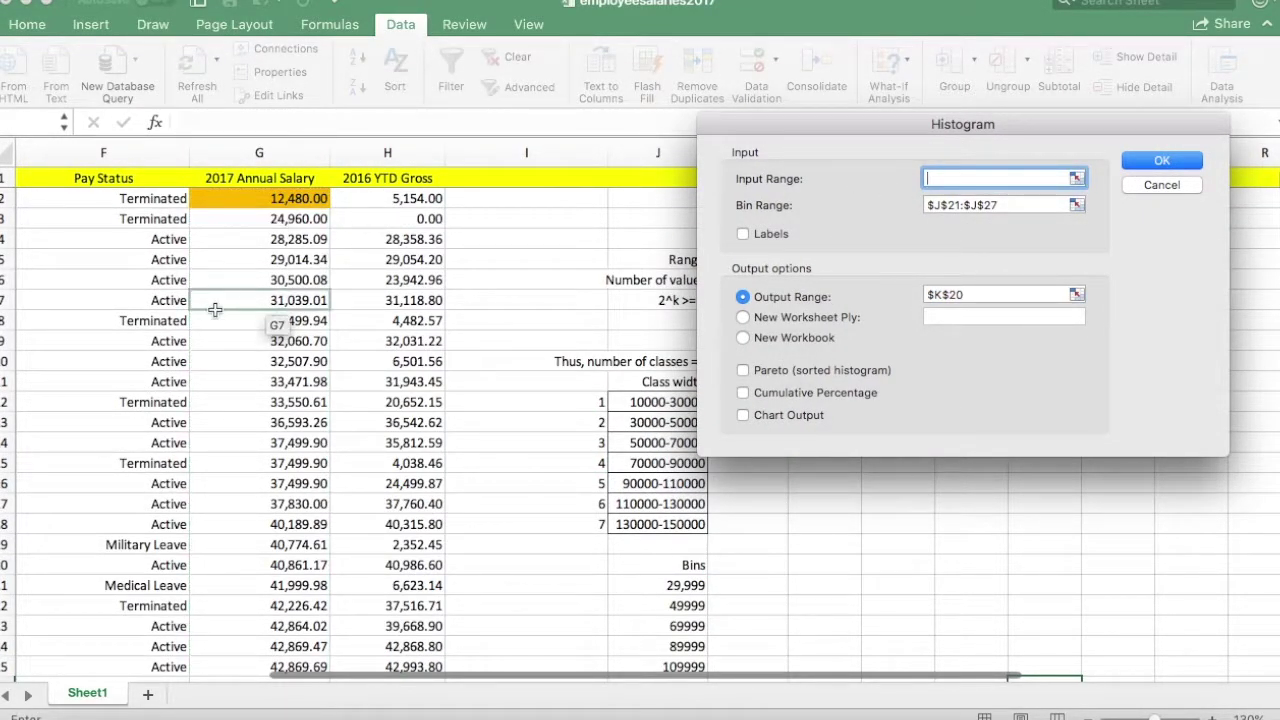
left_click_drag(275, 198, 282, 625)
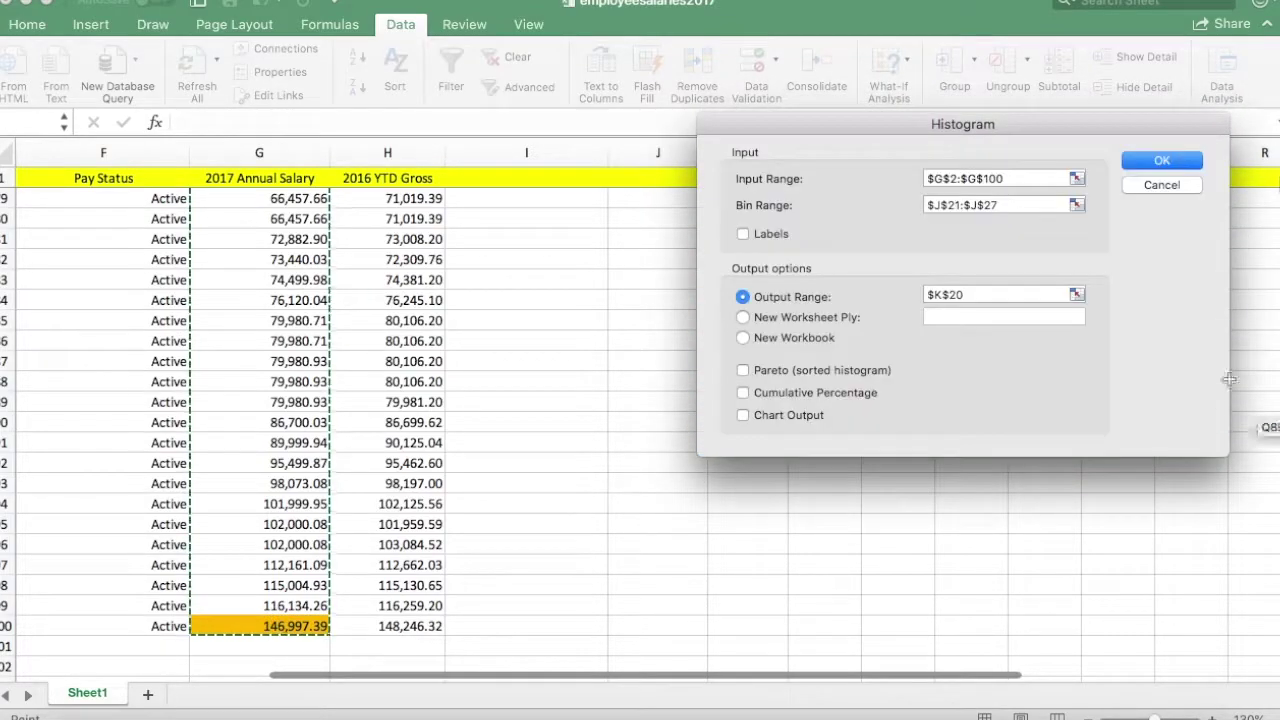
left_click_drag(1032, 205, 884, 200)
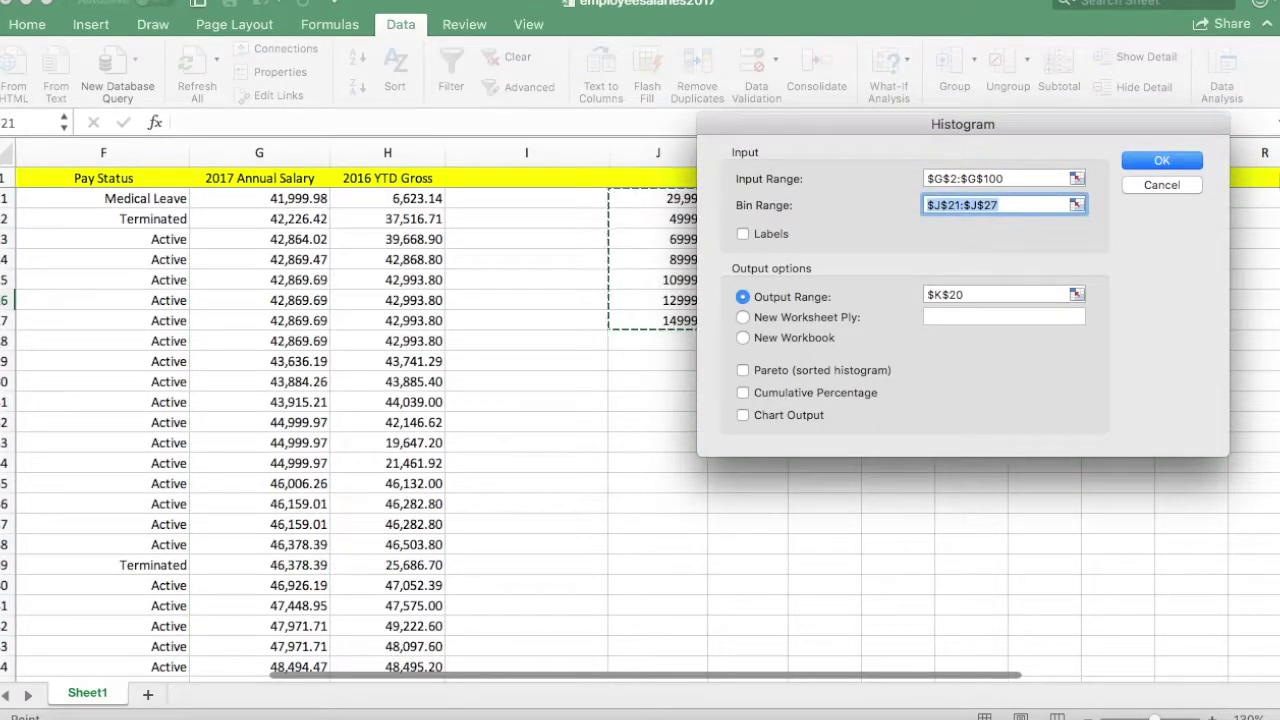
key("BackSpace")
left_click_drag(962, 126, 322, 136)
scroll(780, 380, "up", 4)
left_click_drag(712, 377, 722, 503)
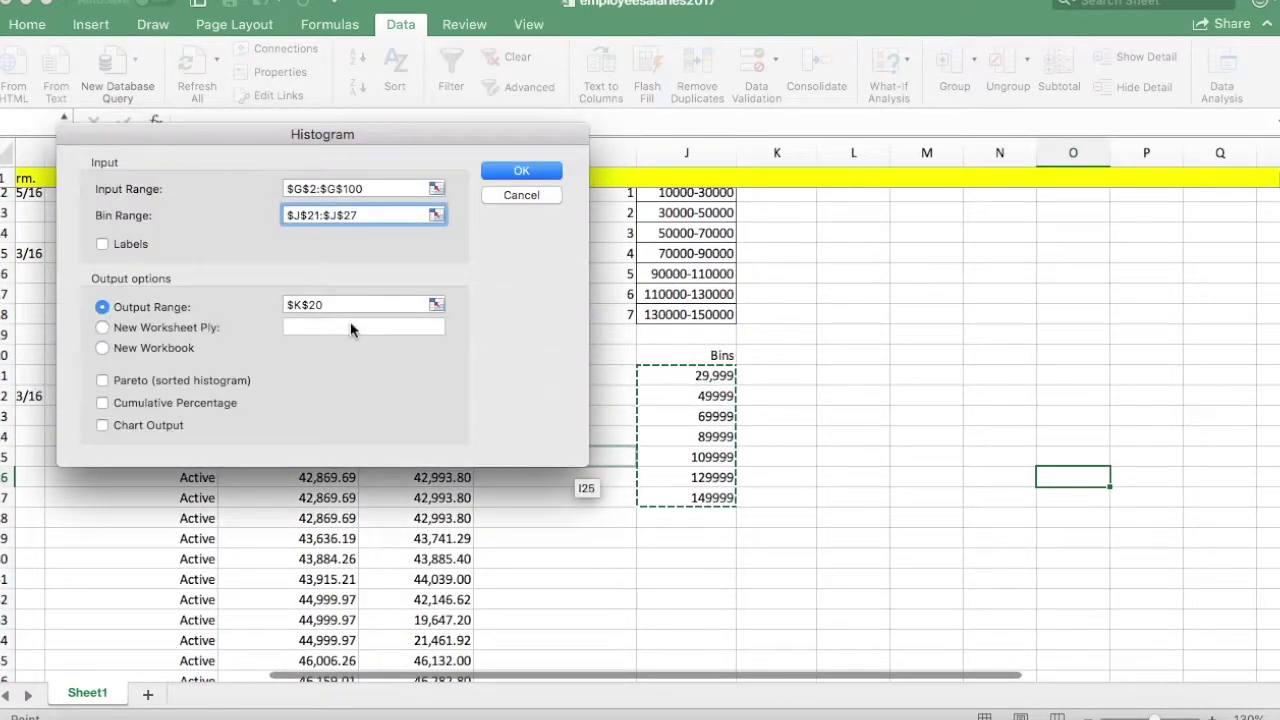
Step: Send the output to $L$20 with Pareto and Cumulative Percentage ticked
left_click(280, 310)
key("BackSpace")
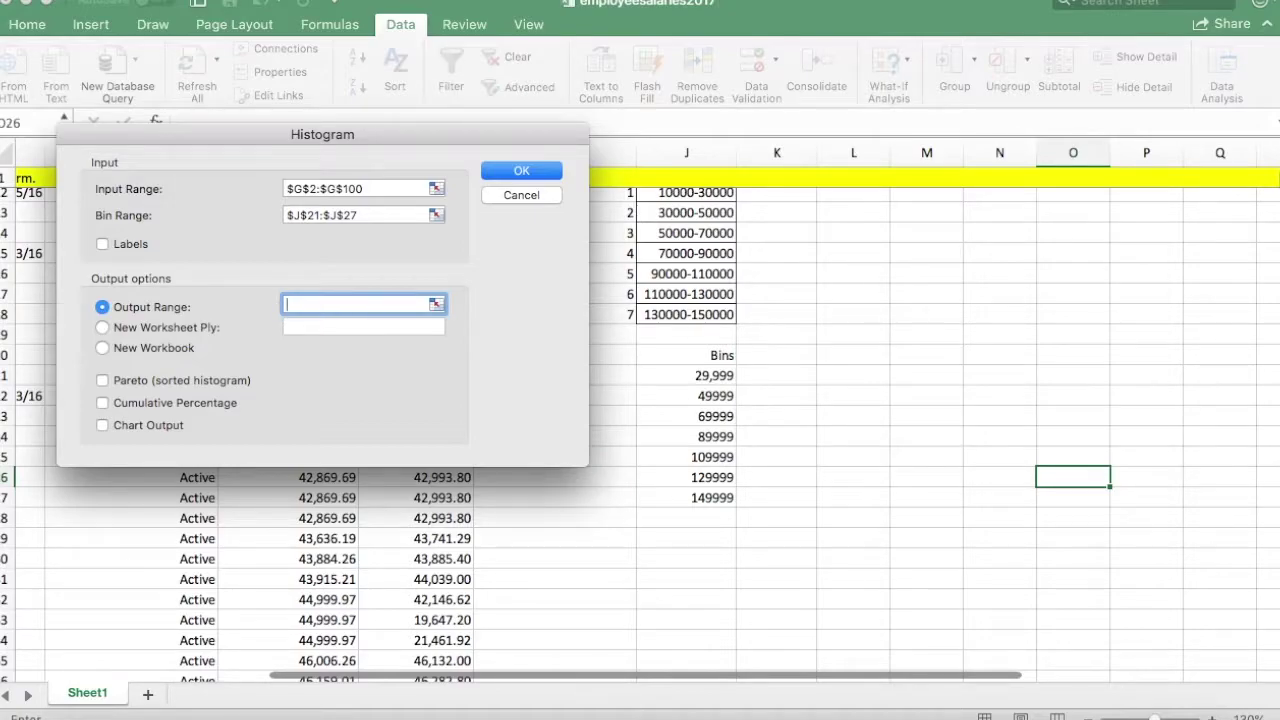
left_click(844, 357)
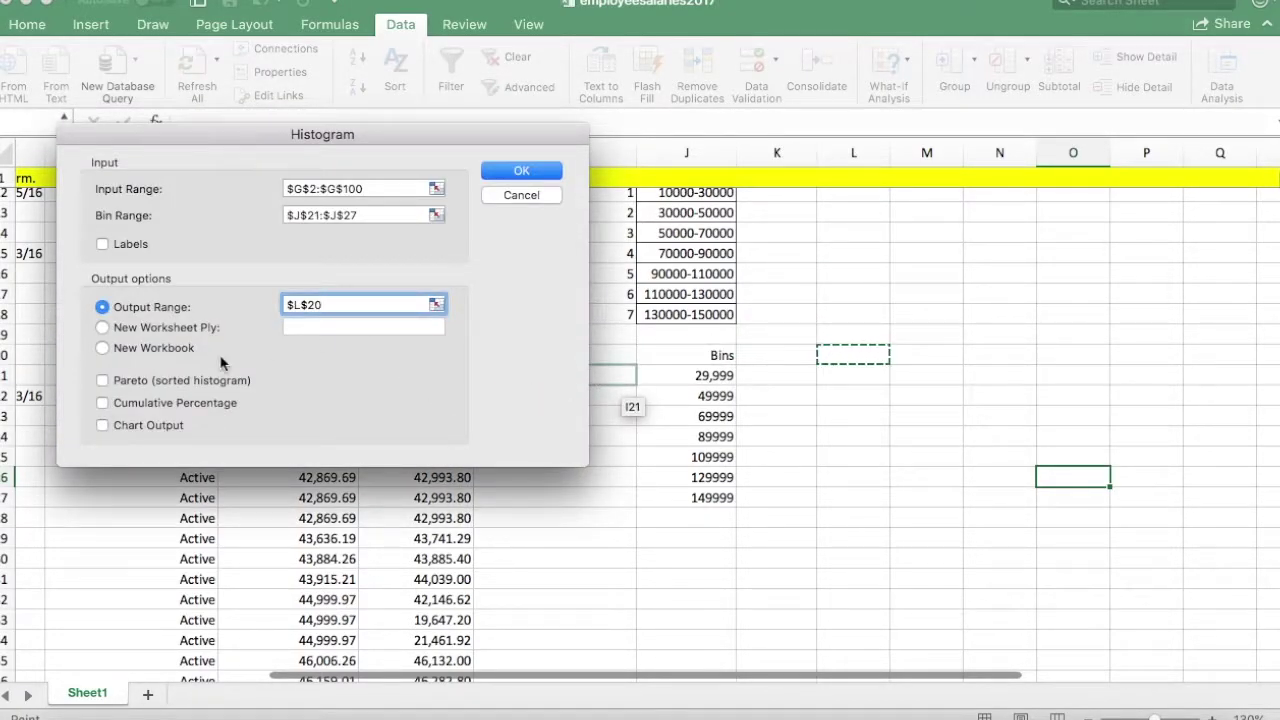
left_click(102, 381)
left_click(102, 425)
Step: Run the histogram with chart output and move the chart above the L20 output tables
left_click(533, 175)
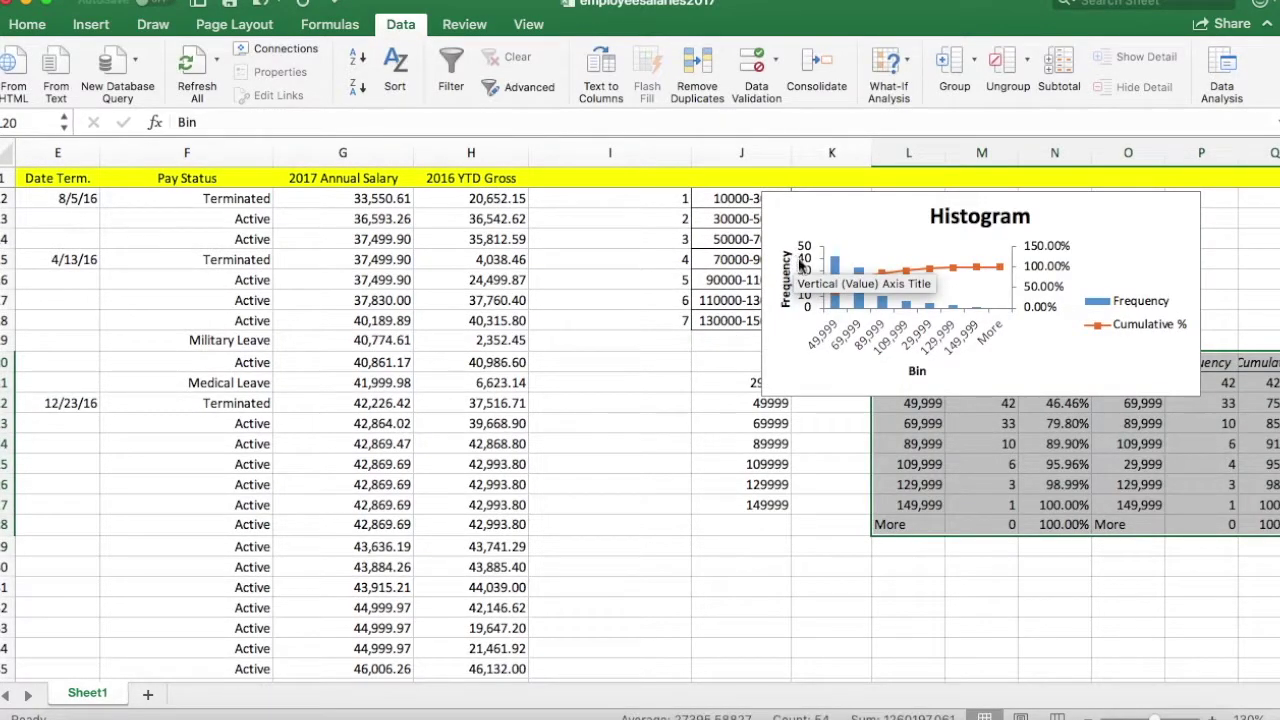
scroll(820, 352, "right", 3)
scroll(822, 358, "up", 5)
scroll(822, 358, "right", 1)
left_click_drag(738, 298, 972, 214)
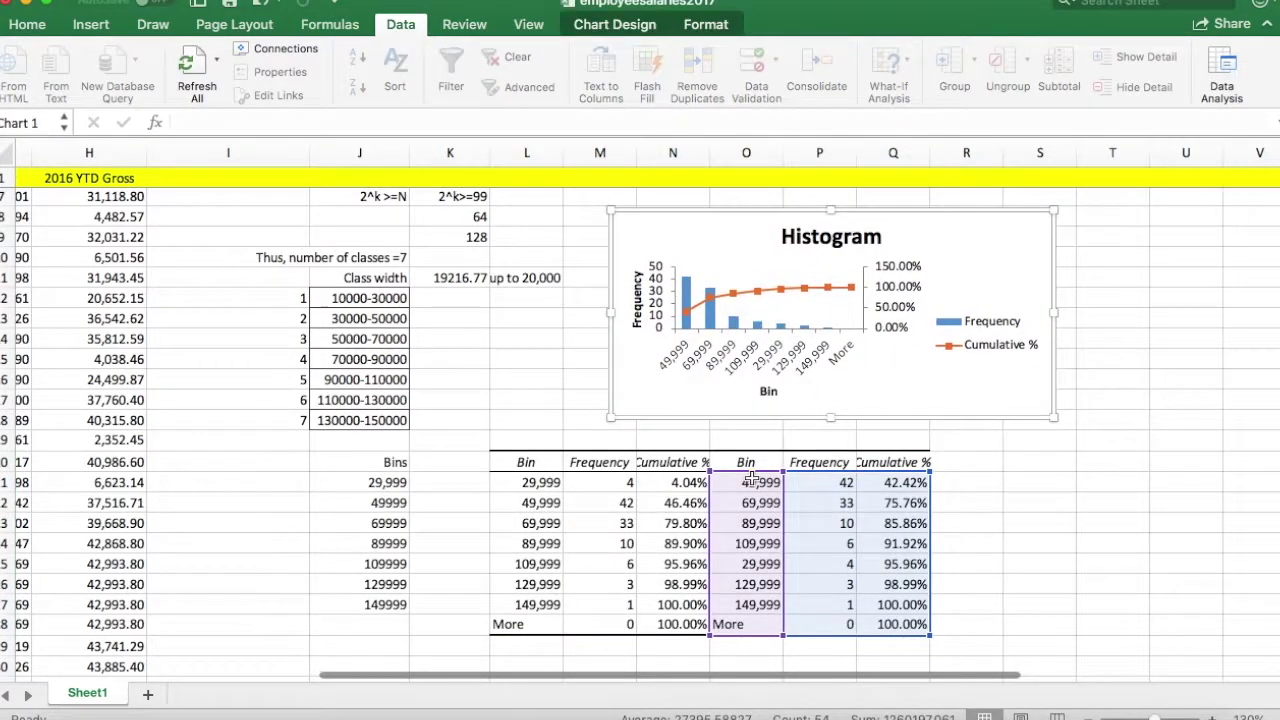
left_click(876, 464)
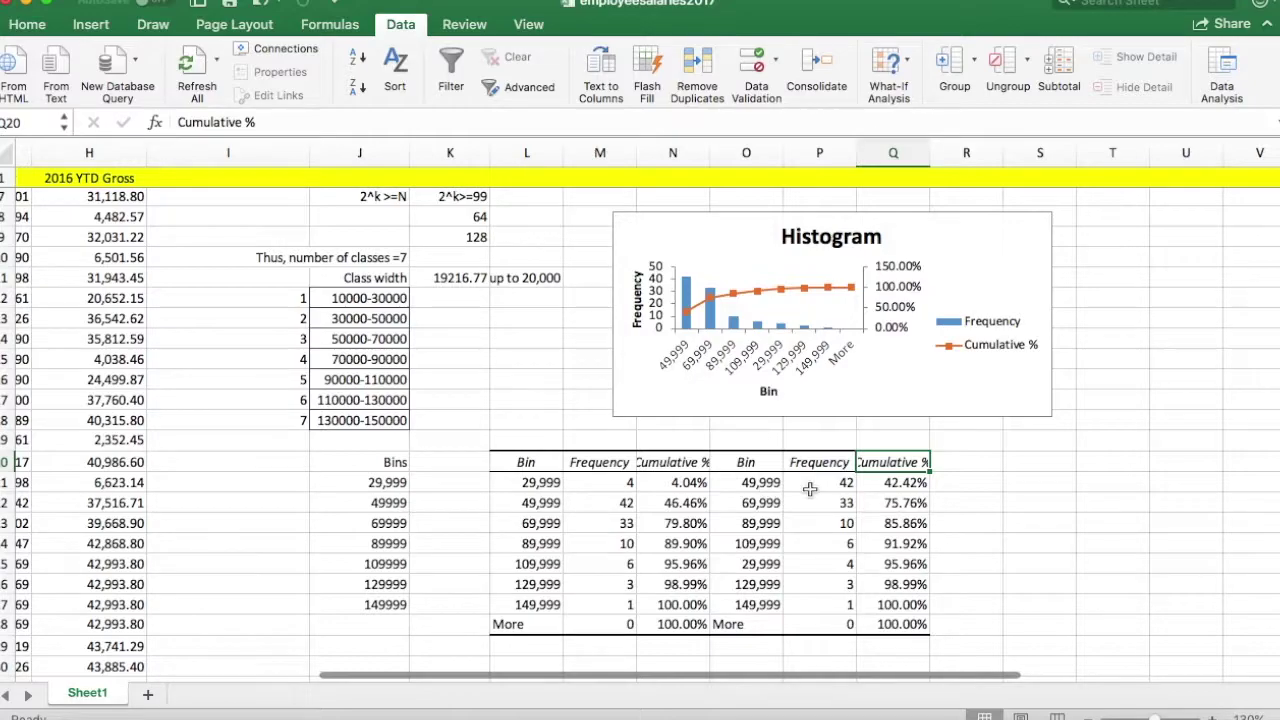
Step: Copy the sorted frequencies 42 down to 1 into K12:K18 beside the class ranges
left_click_drag(830, 458, 840, 600)
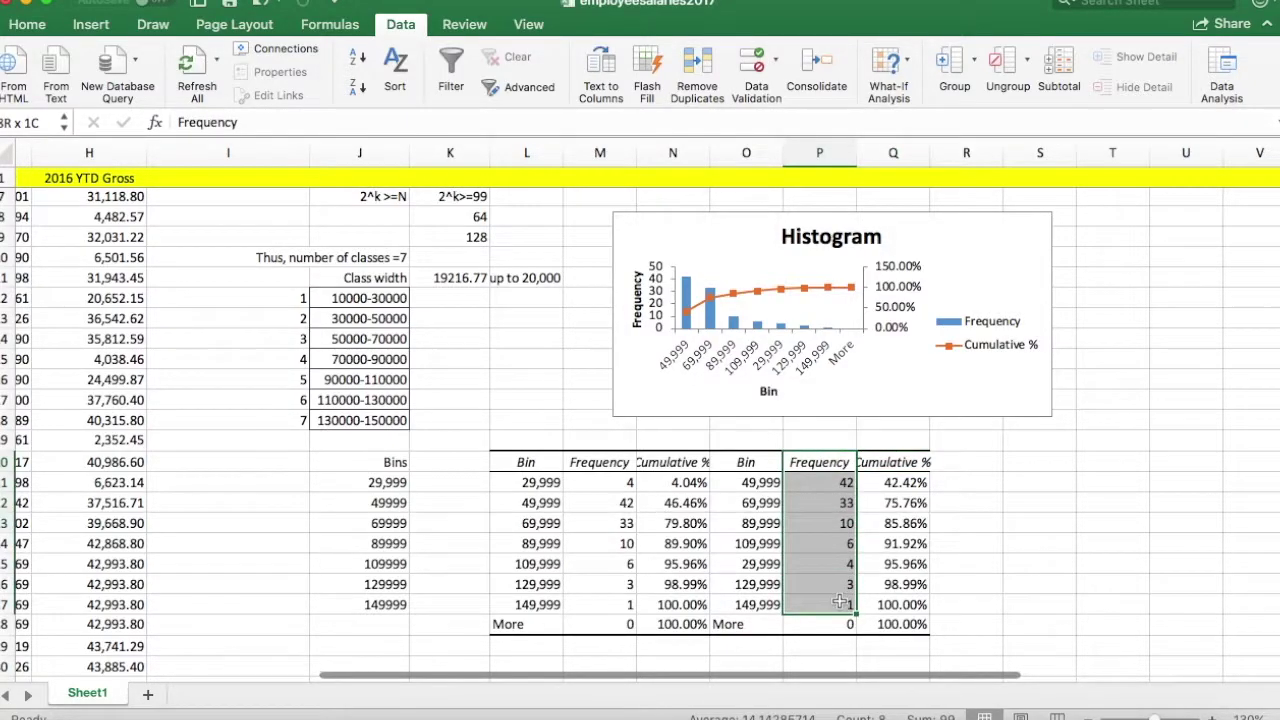
right_click(830, 547)
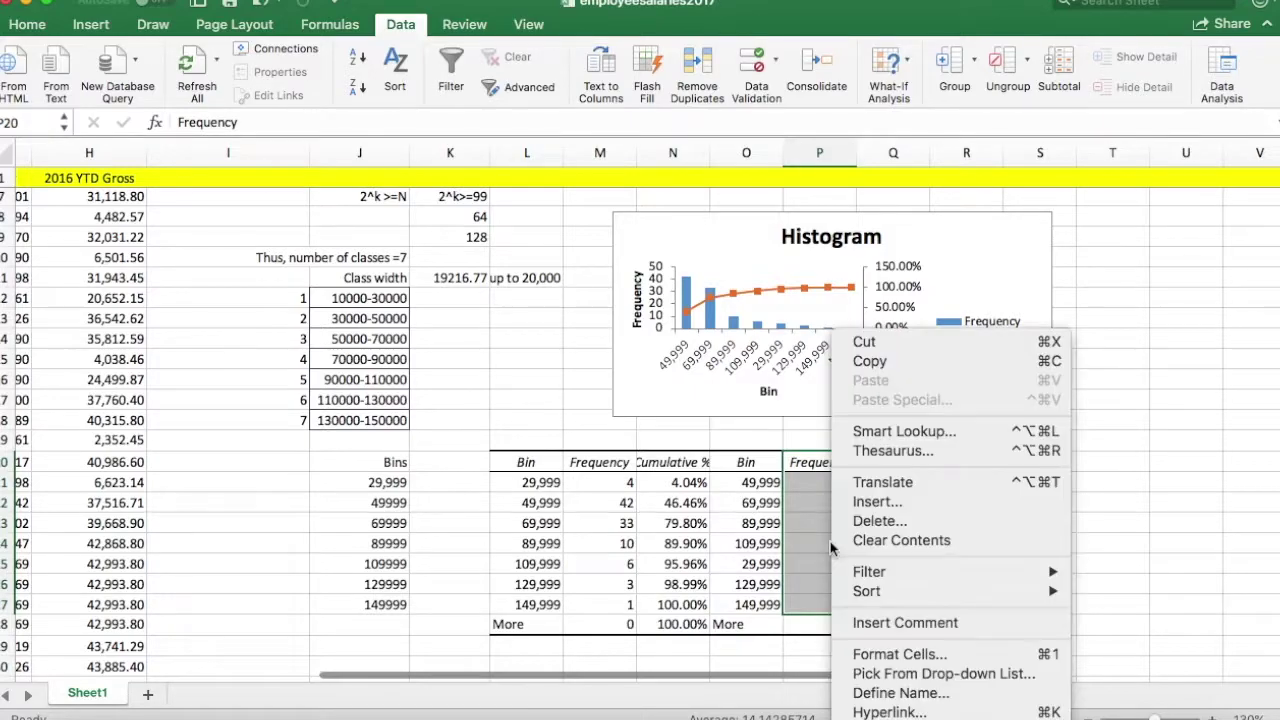
left_click(868, 361)
left_click(436, 300)
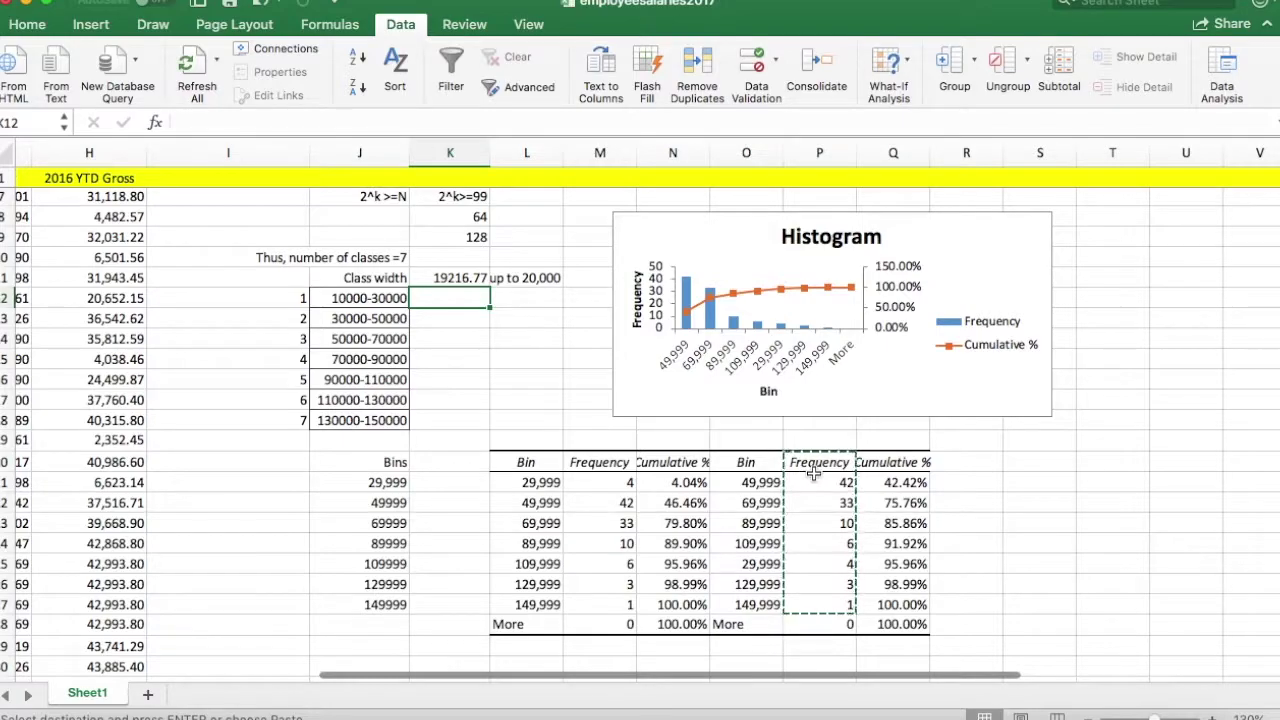
left_click_drag(838, 482, 845, 604)
right_click(830, 537)
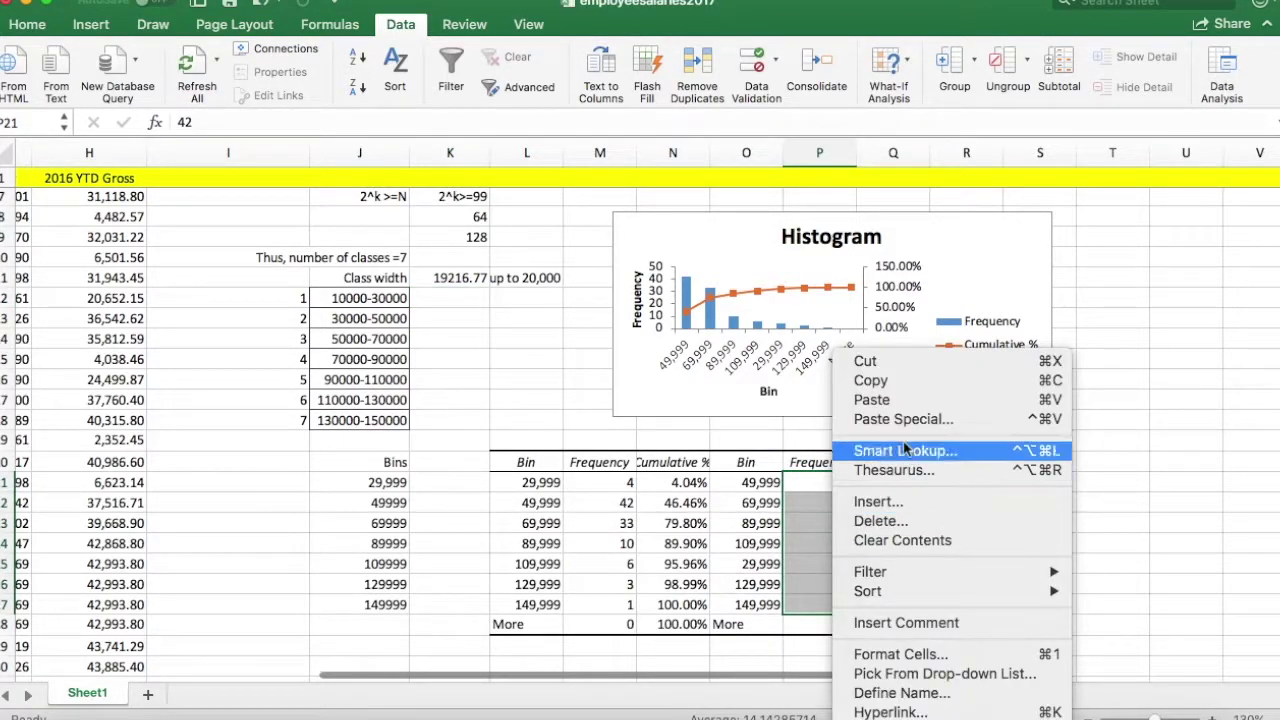
left_click(862, 375)
left_click(474, 298)
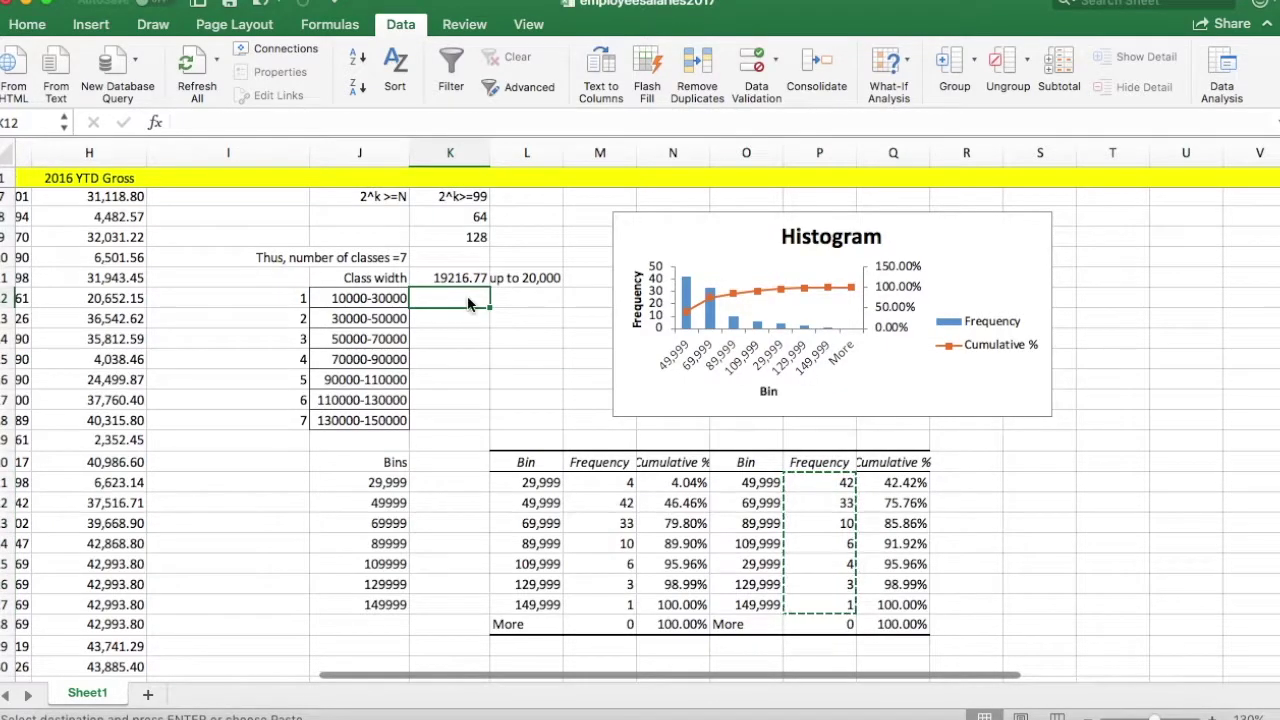
right_click(474, 298)
left_click(522, 345)
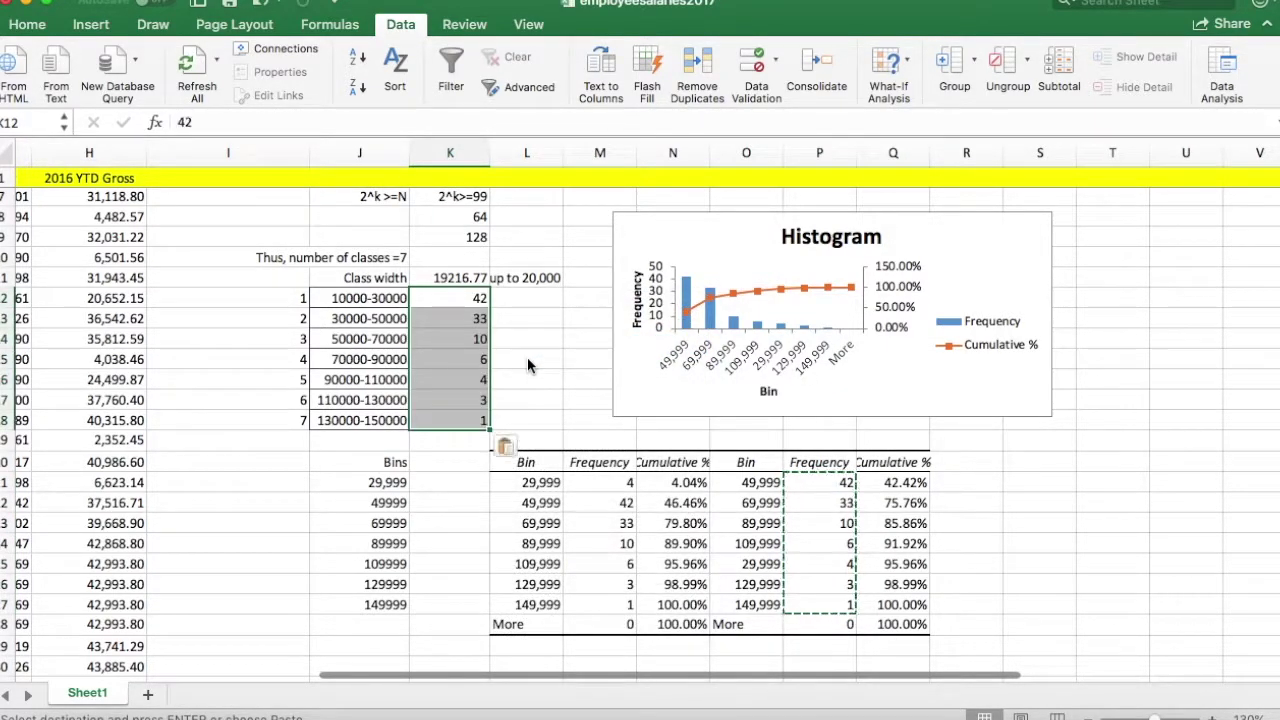
Step: Copy the class intervals with their counts (J12:K18) and paste them at L31
left_click_drag(342, 296, 432, 412)
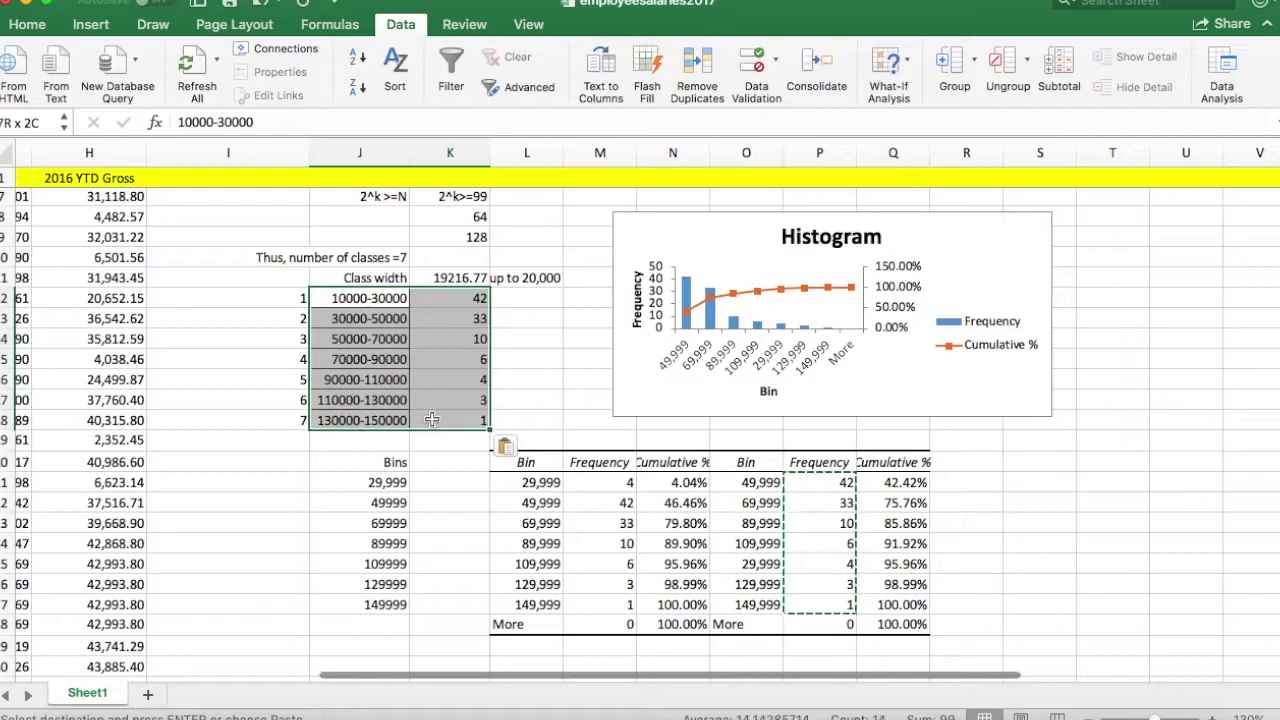
right_click(432, 412)
left_click(498, 360)
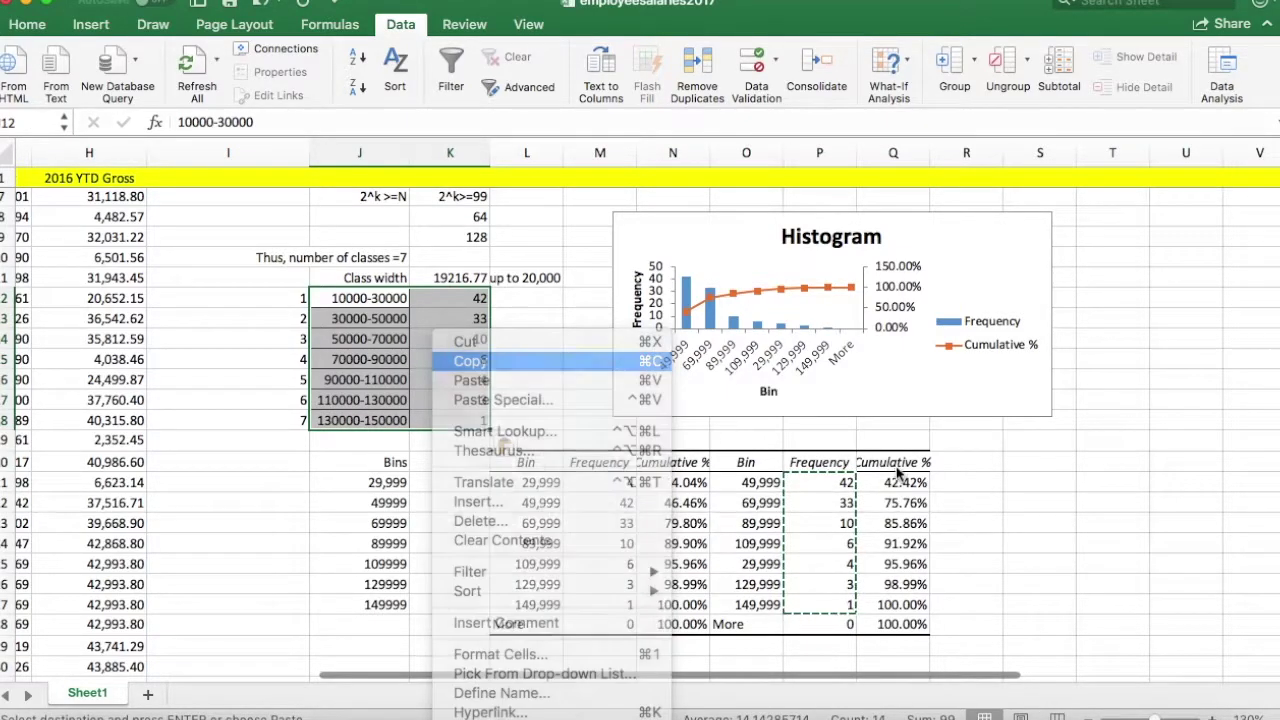
scroll(505, 480, "down", 5)
left_click(511, 493)
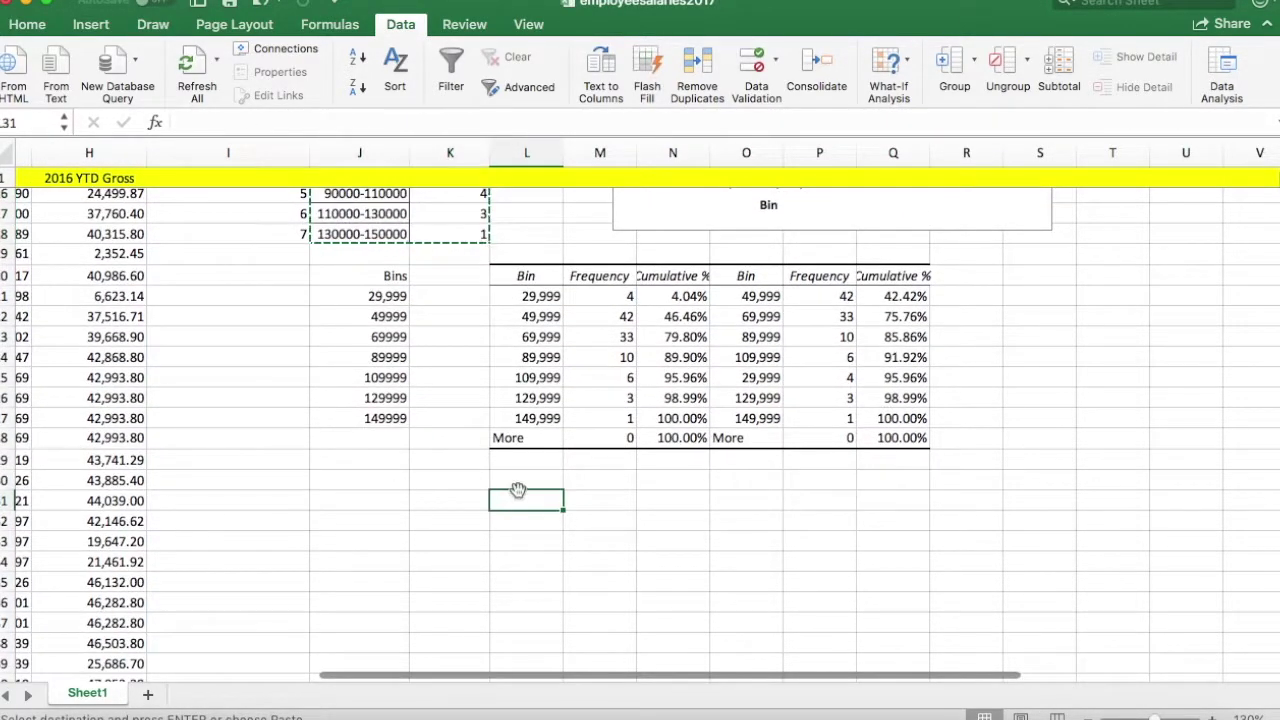
right_click(518, 500)
left_click(562, 401)
Step: Move the pasted block up a row and add Classes and Frequency headers in L29:M29
left_click_drag(540, 492, 531, 481)
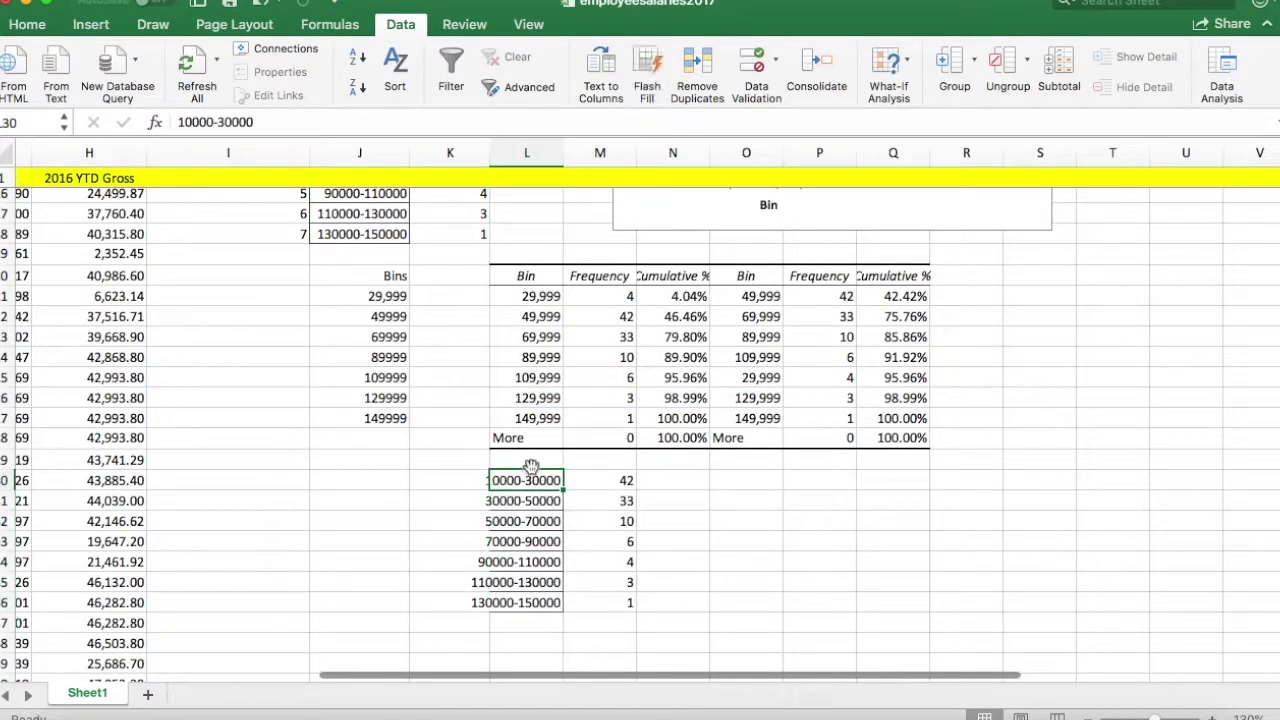
left_click(531, 462)
type("Clas")
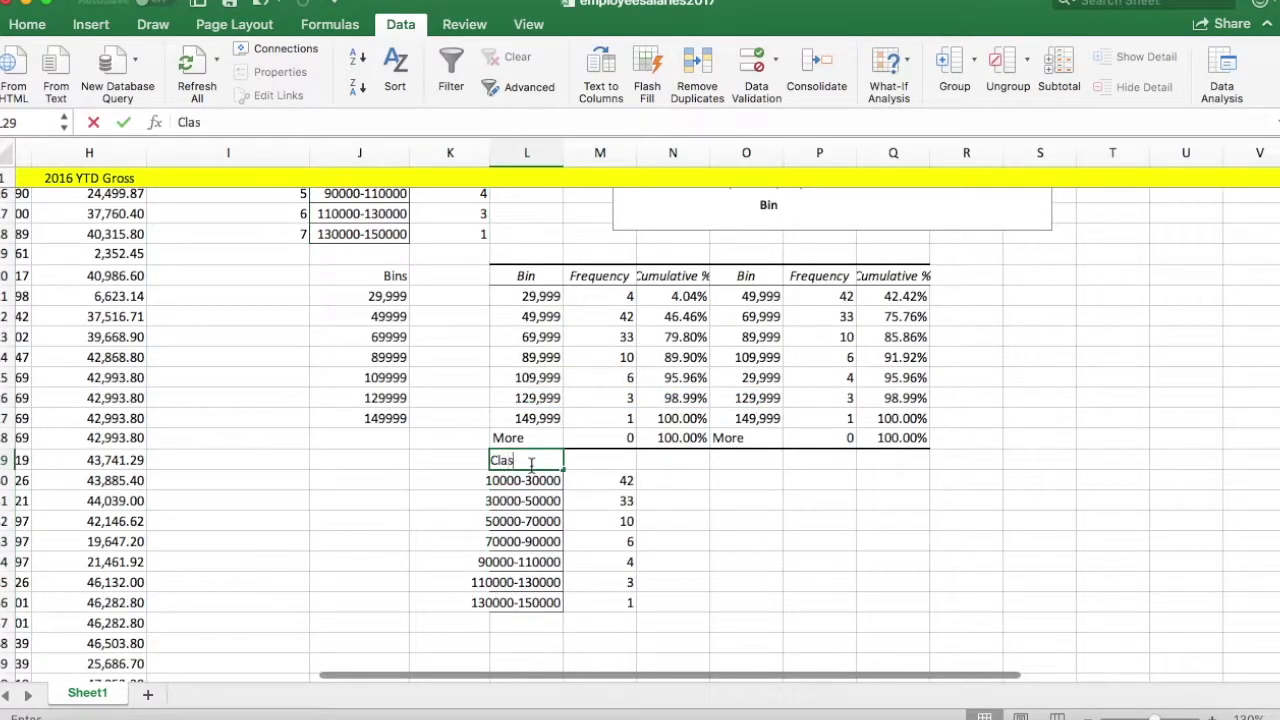
type("ses")
left_click(608, 463)
type("Fred")
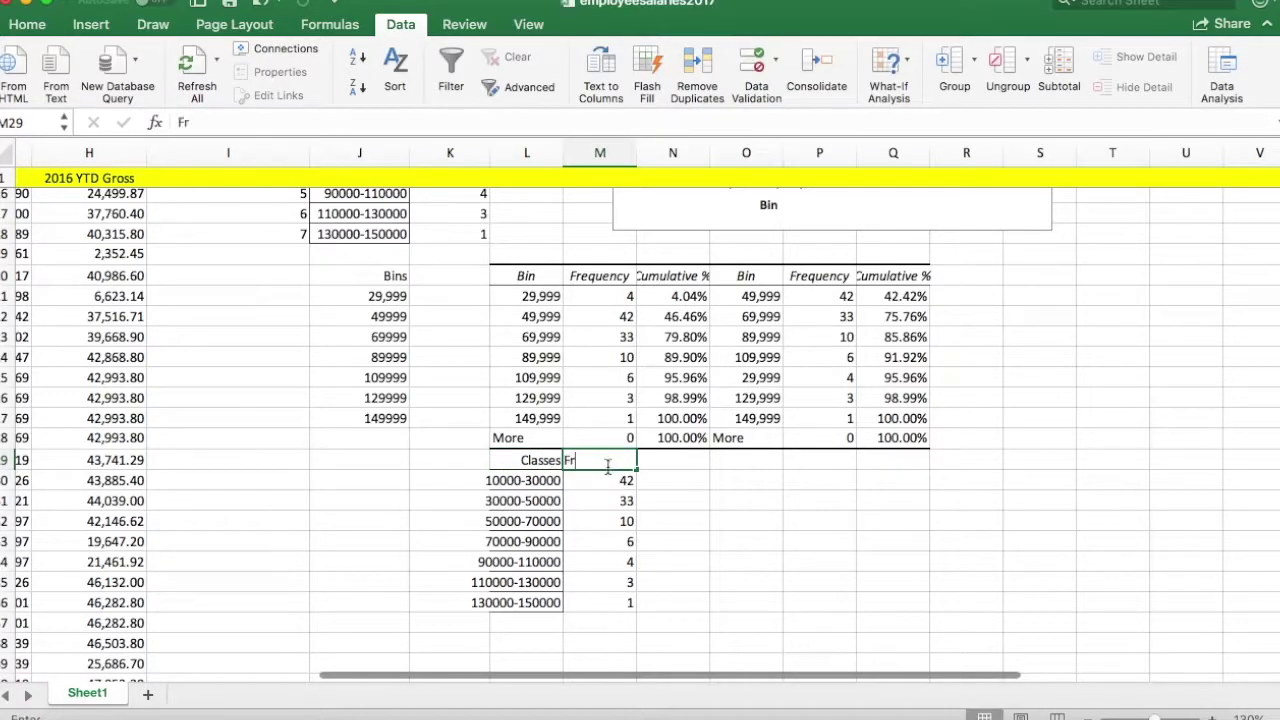
key("Return")
left_click_drag(564, 141, 634, 143)
scroll(700, 340, "left", 2)
left_click_drag(683, 466, 808, 608)
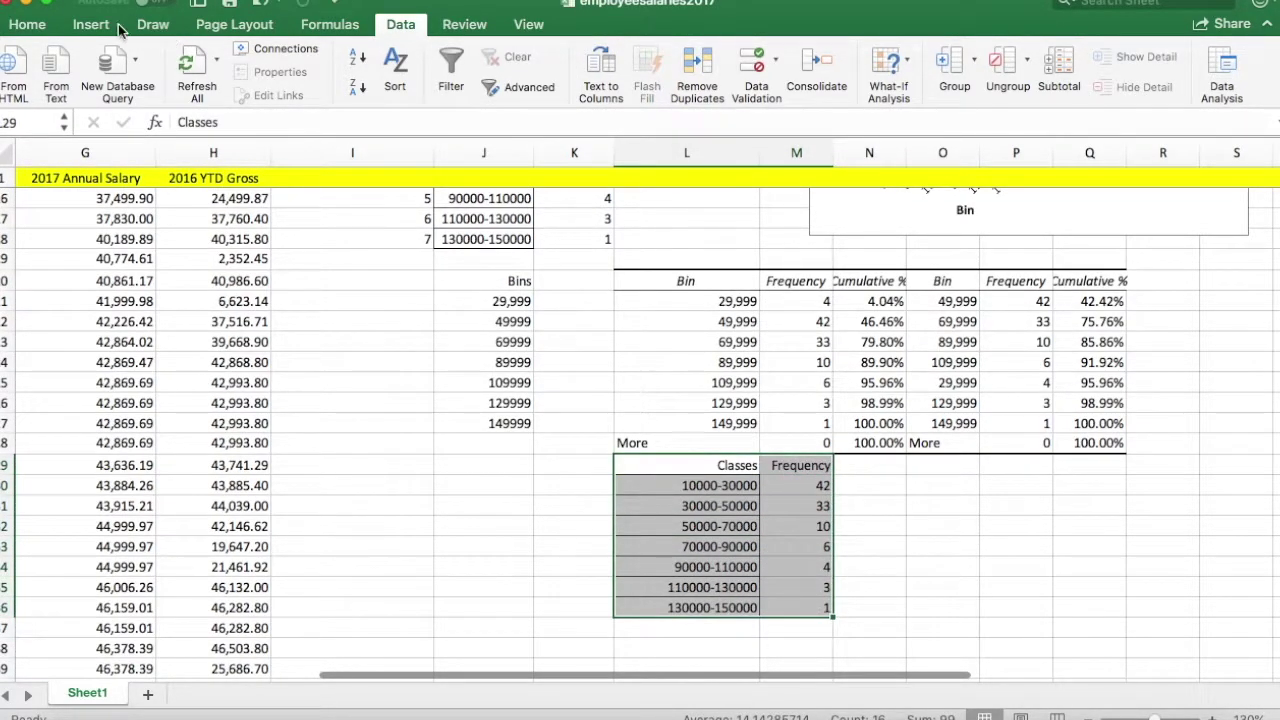
left_click(28, 27)
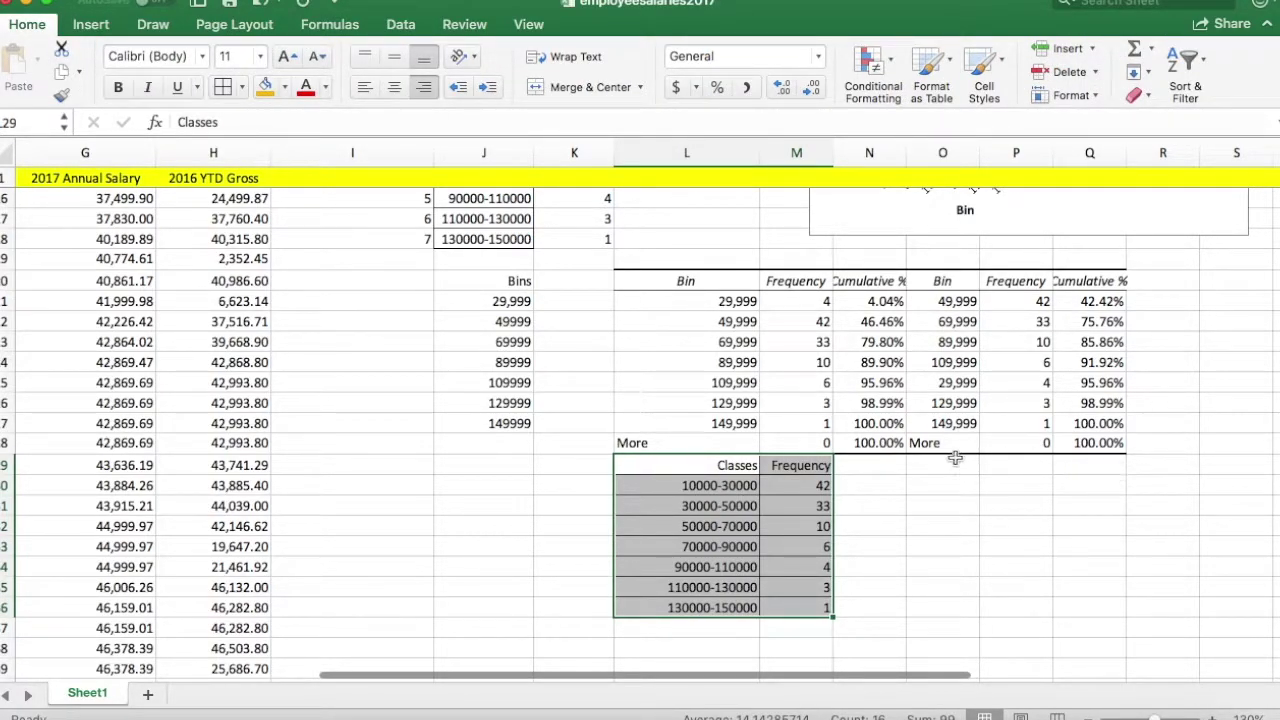
left_click(897, 550)
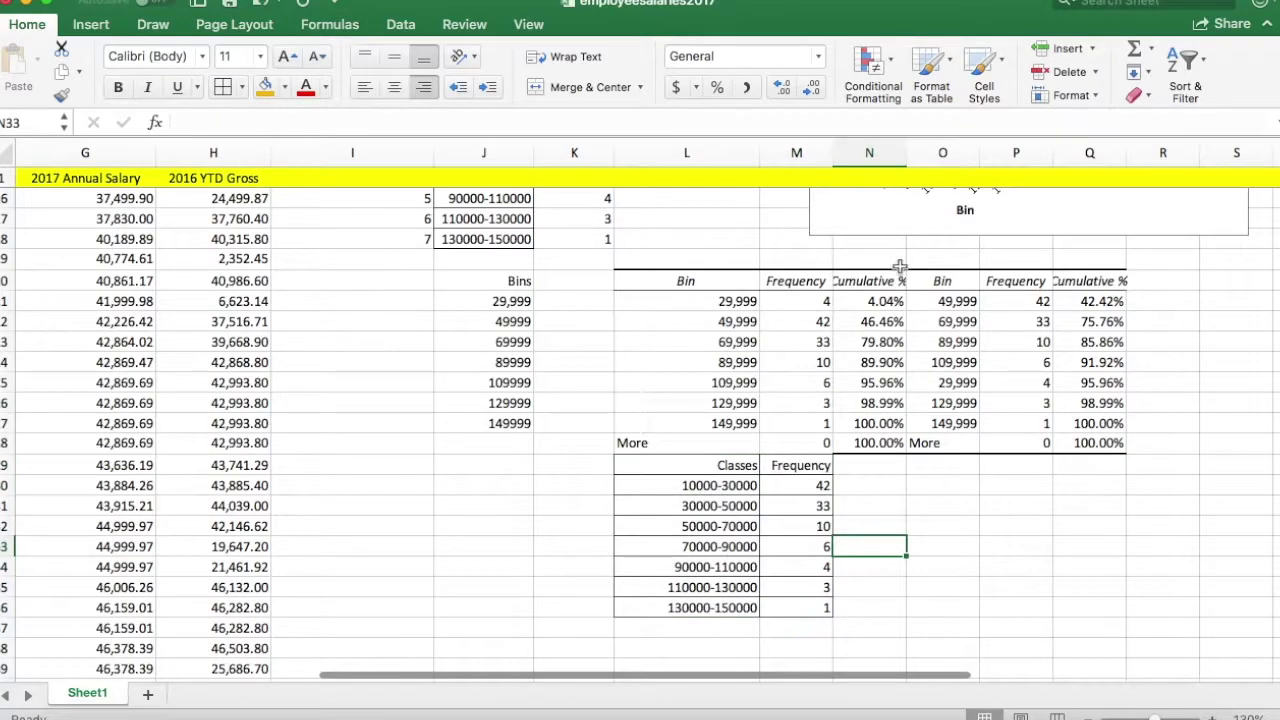
Step: Copy the Cumulative % column to N29 and widen column N to fit
left_click_drag(899, 266, 883, 425)
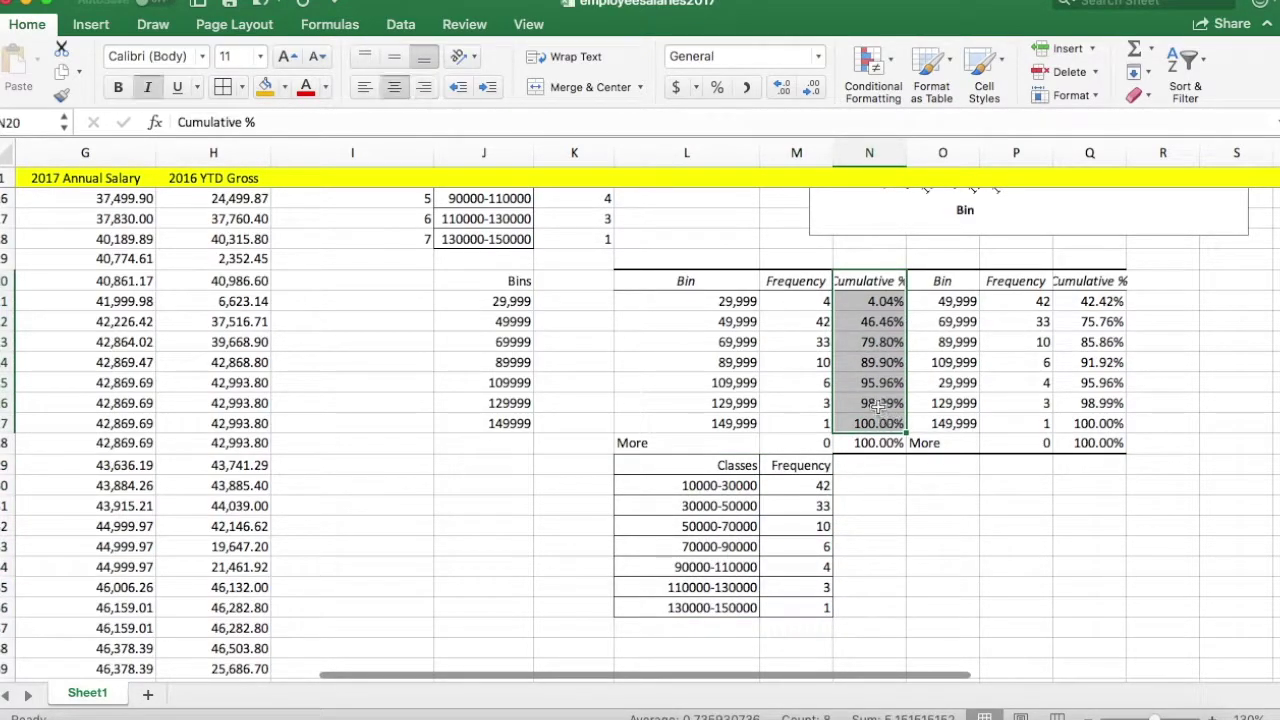
key("super+c")
left_click(865, 468)
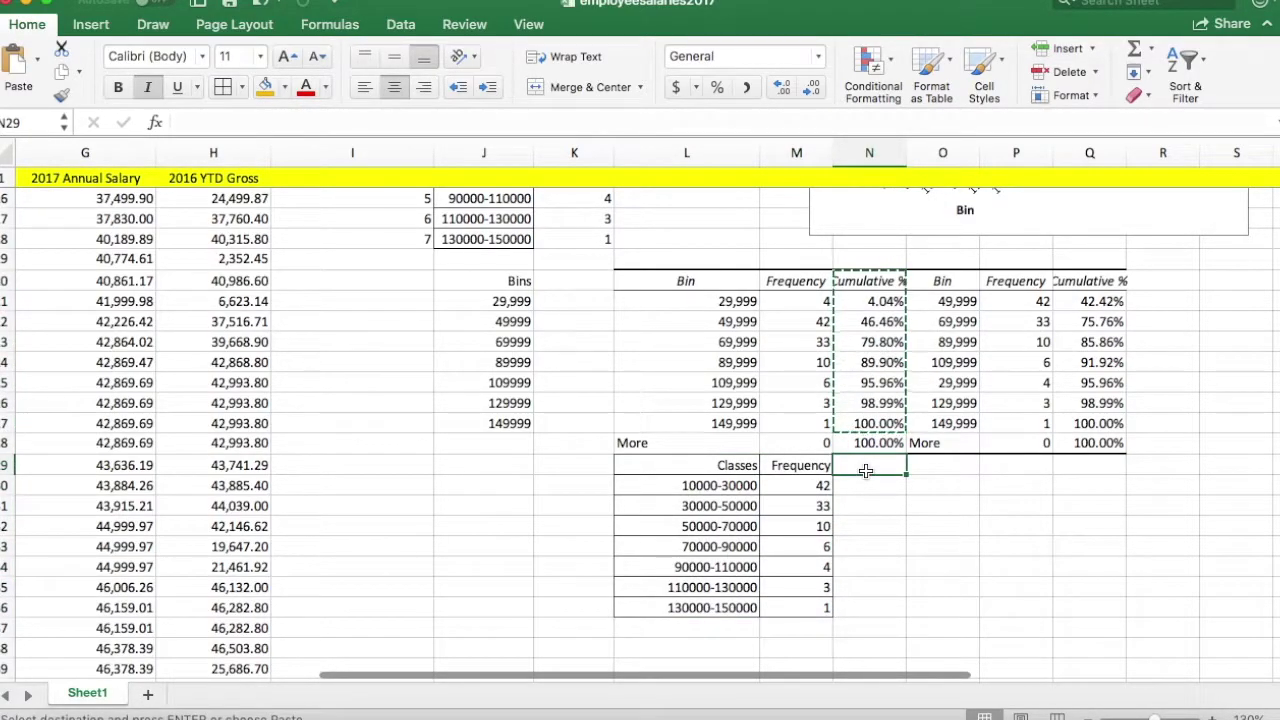
key("super+v")
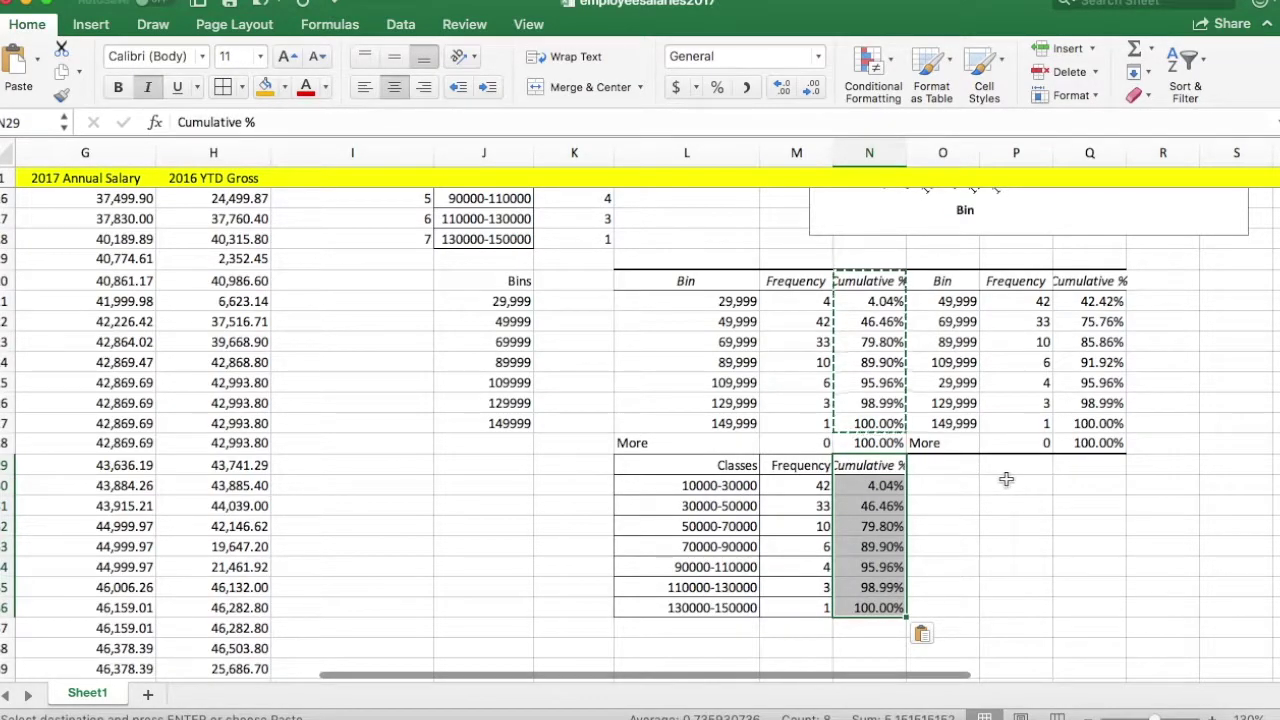
left_click_drag(906, 149, 932, 149)
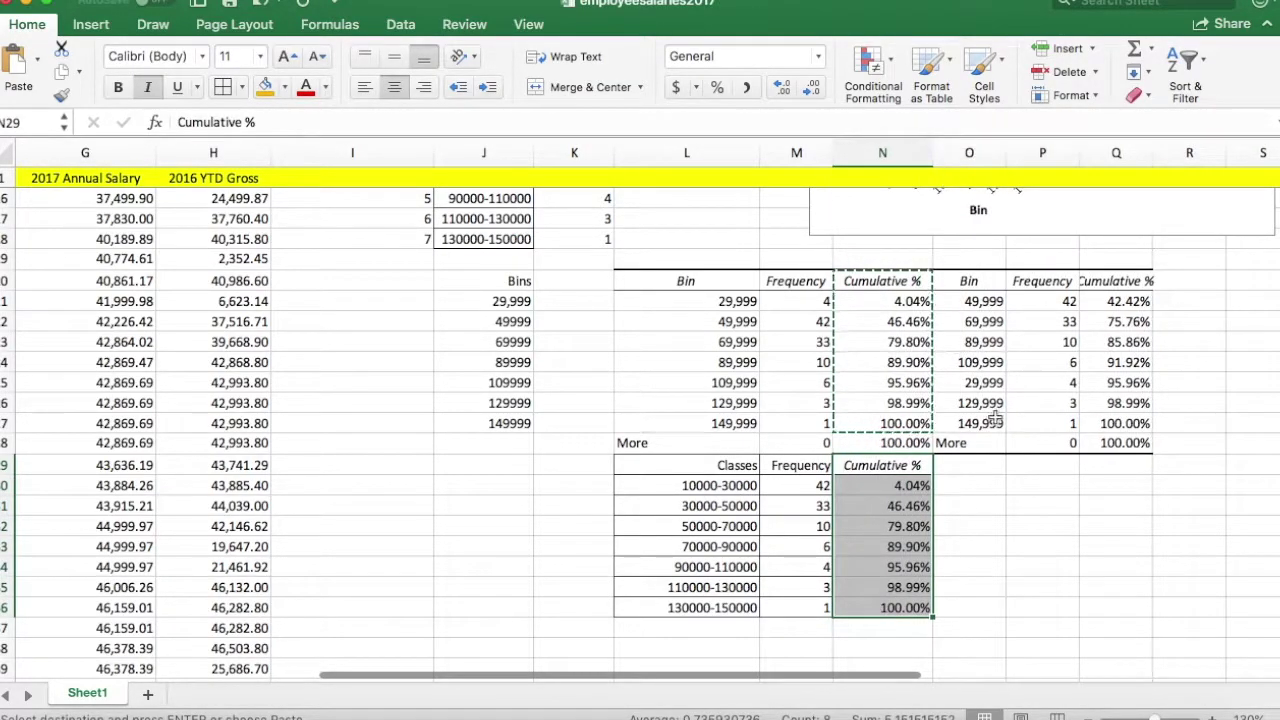
left_click(988, 503)
key("Escape")
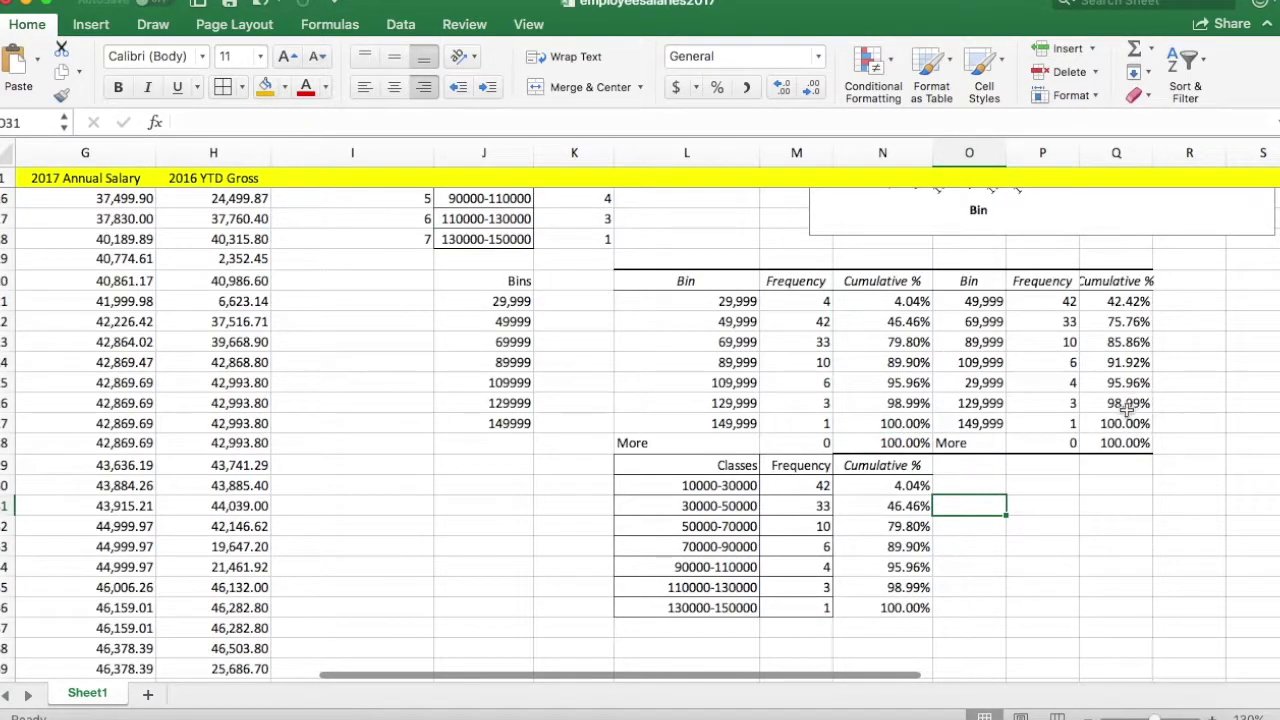
left_click_drag(660, 465, 857, 600)
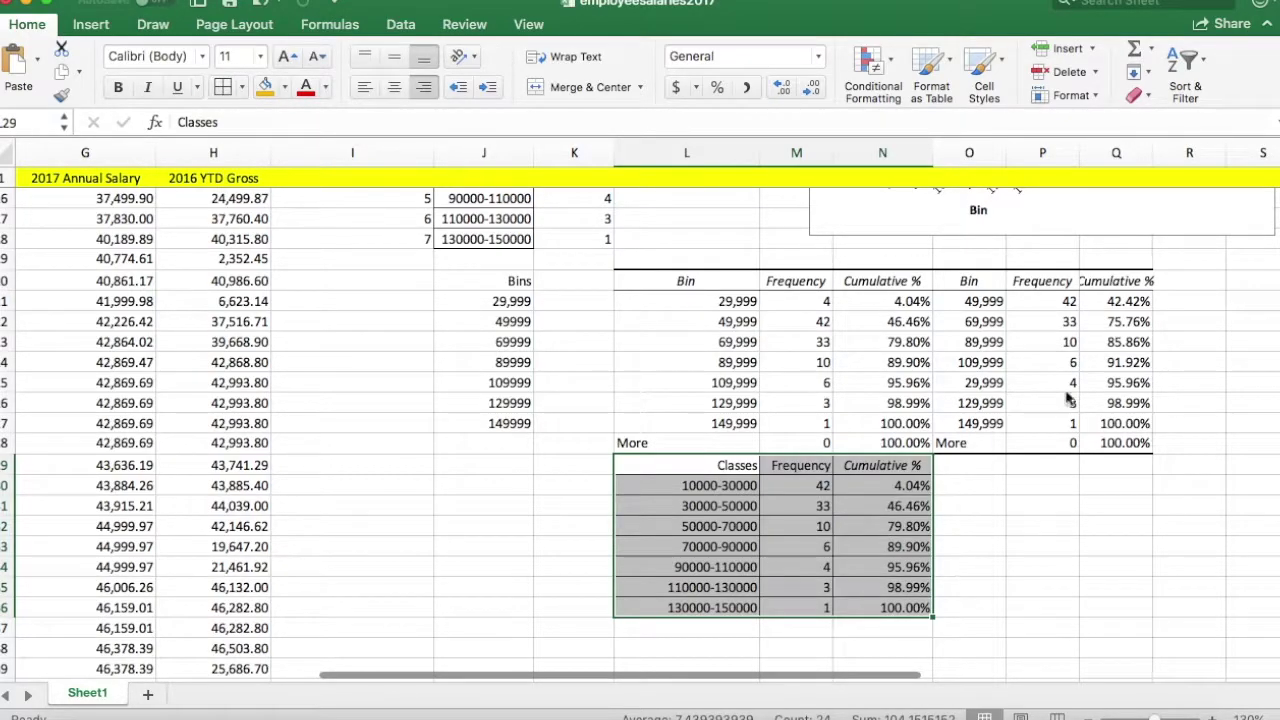
scroll(1062, 393, "down", 1)
Step: Move the Pareto chart beside the Classes table and retitle it 'Salary'
left_click_drag(870, 675, 991, 677)
left_click_drag(894, 209, 1027, 634)
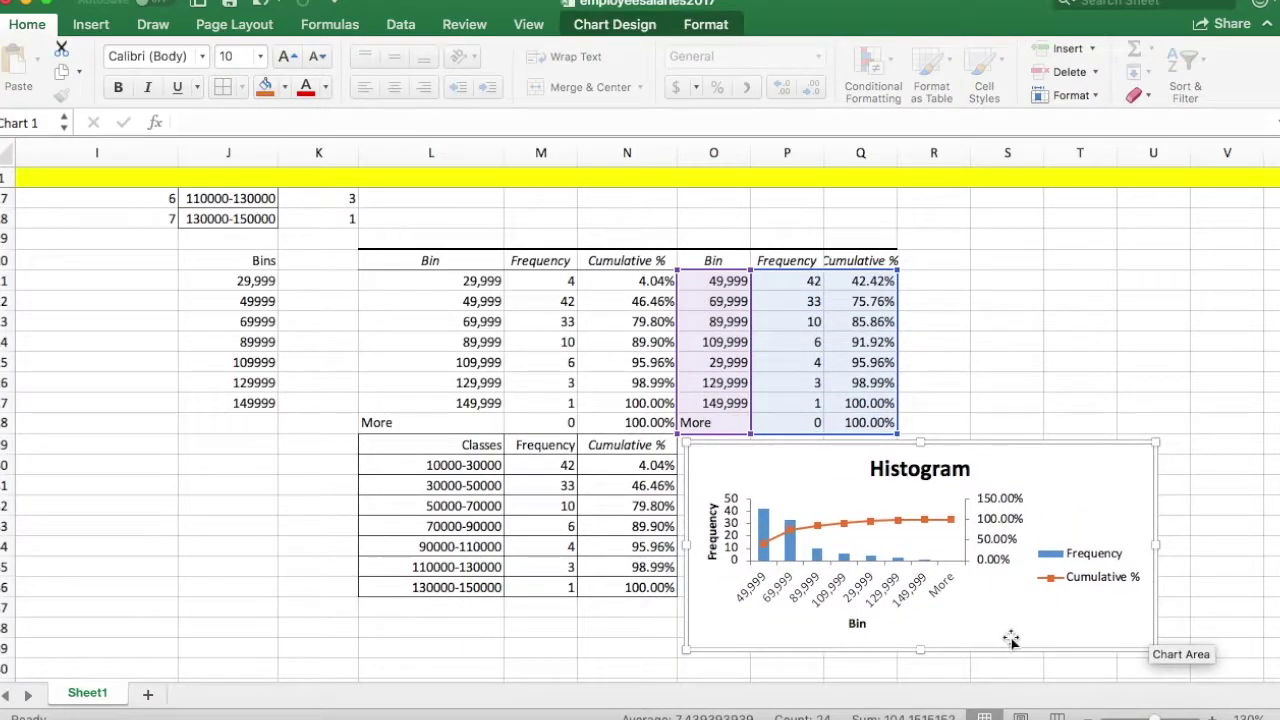
left_click(1062, 558)
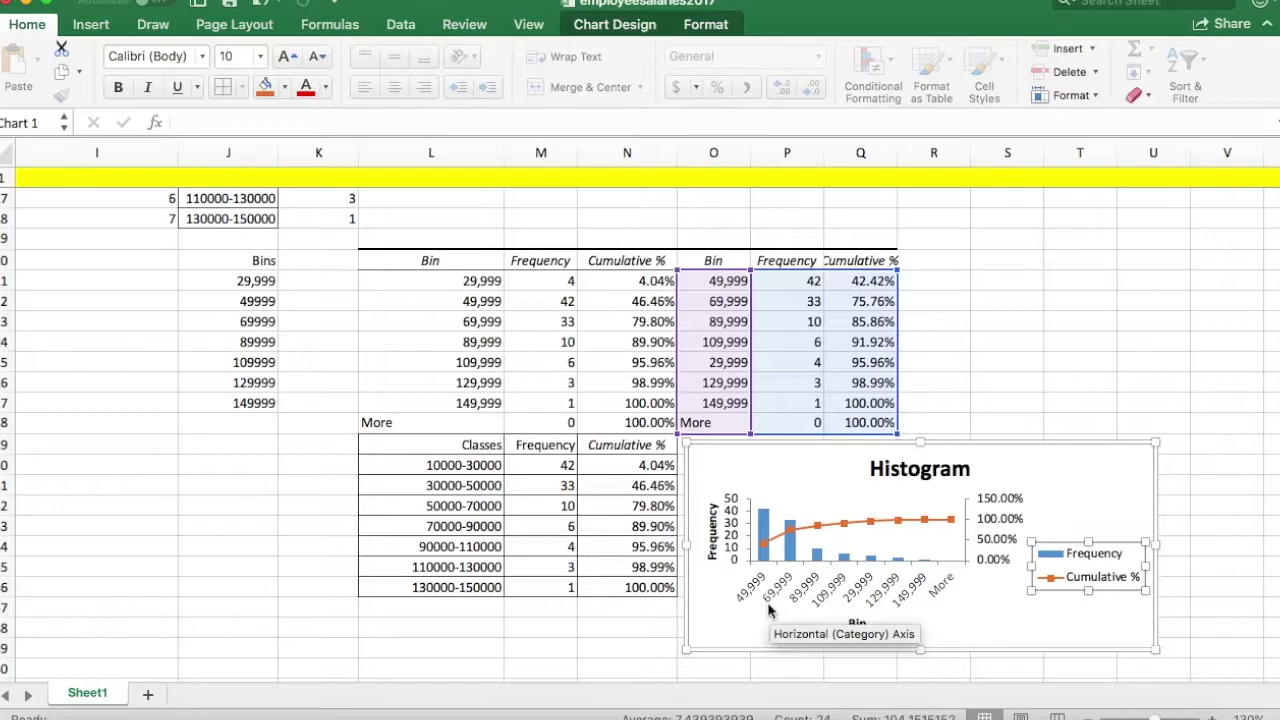
left_click(950, 468)
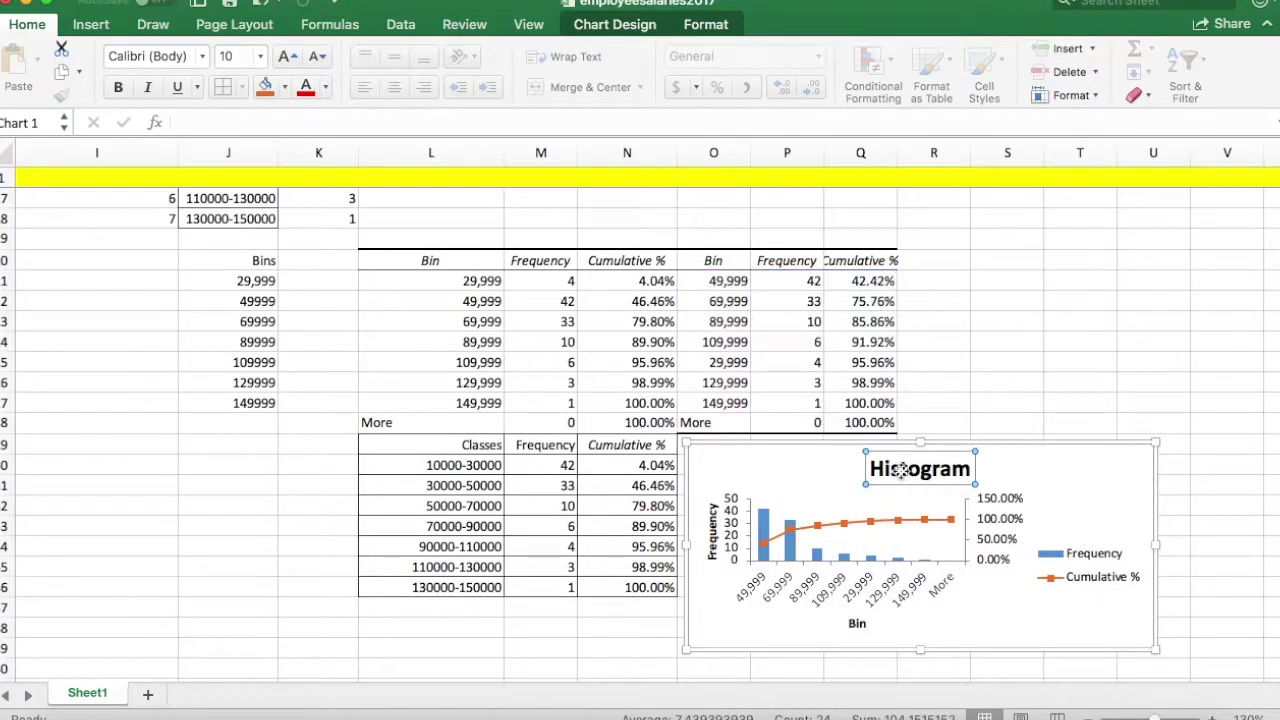
double_click(960, 469)
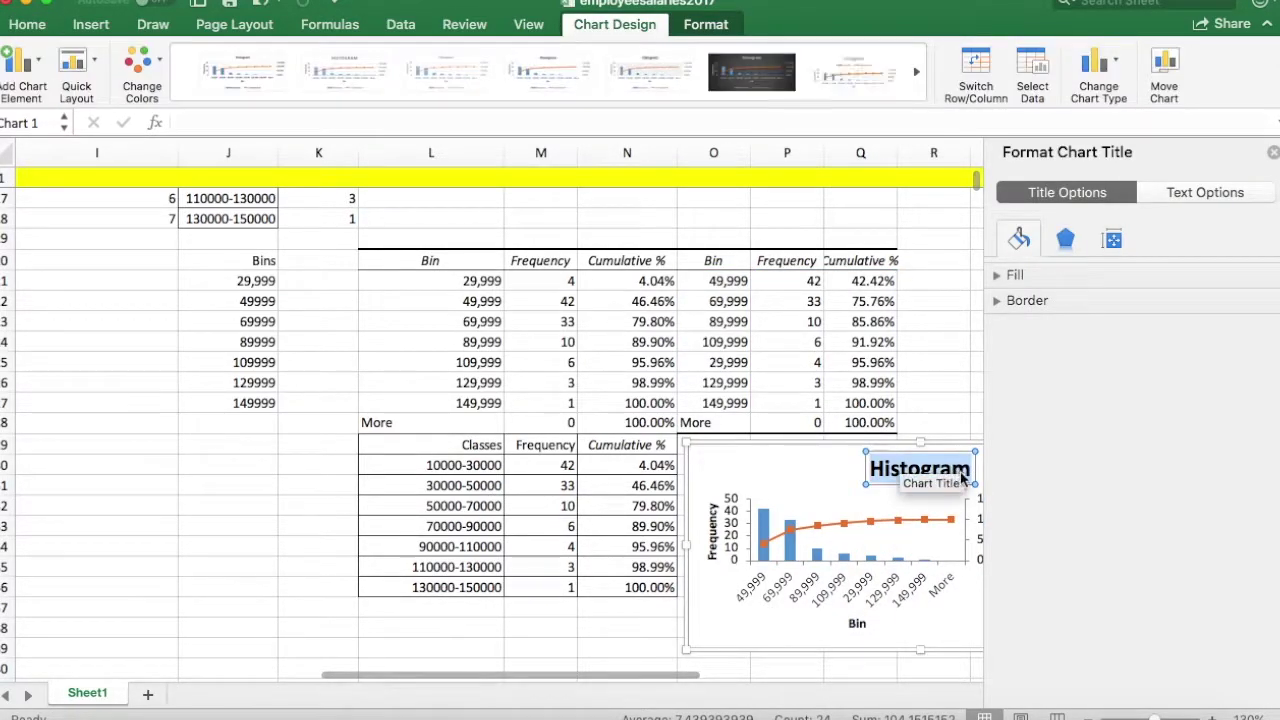
type("Salary")
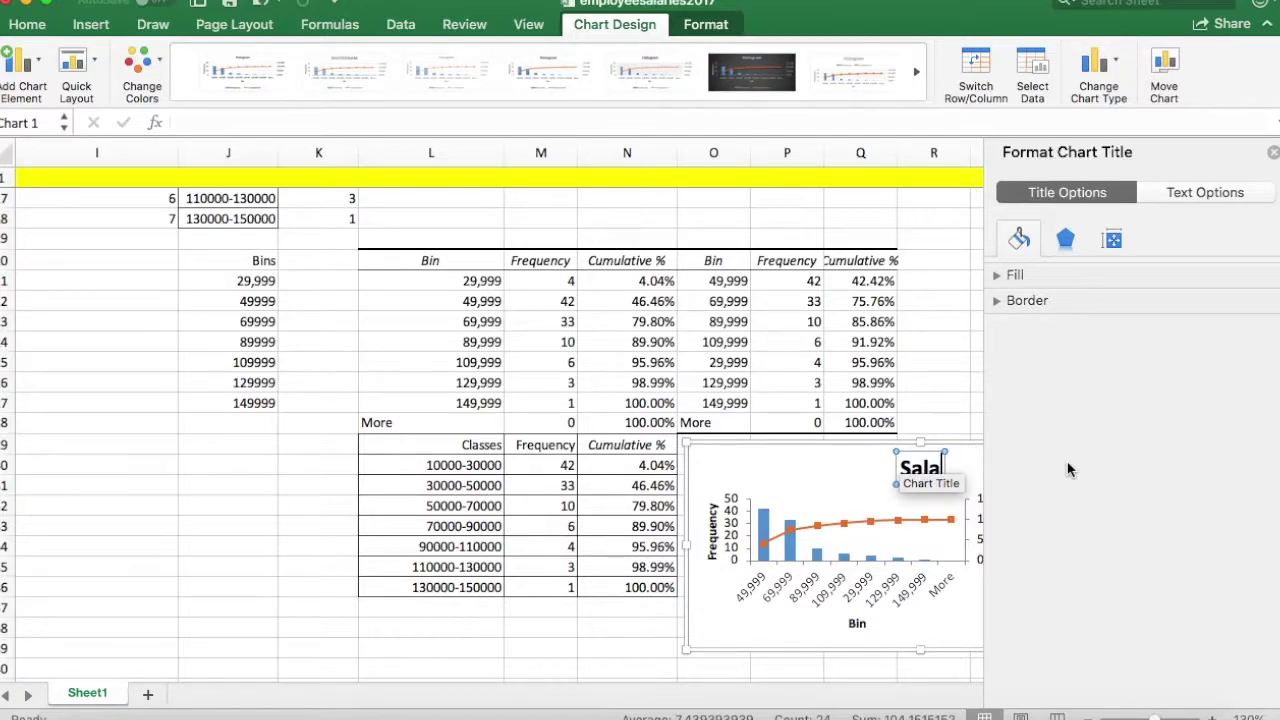
left_click(1273, 151)
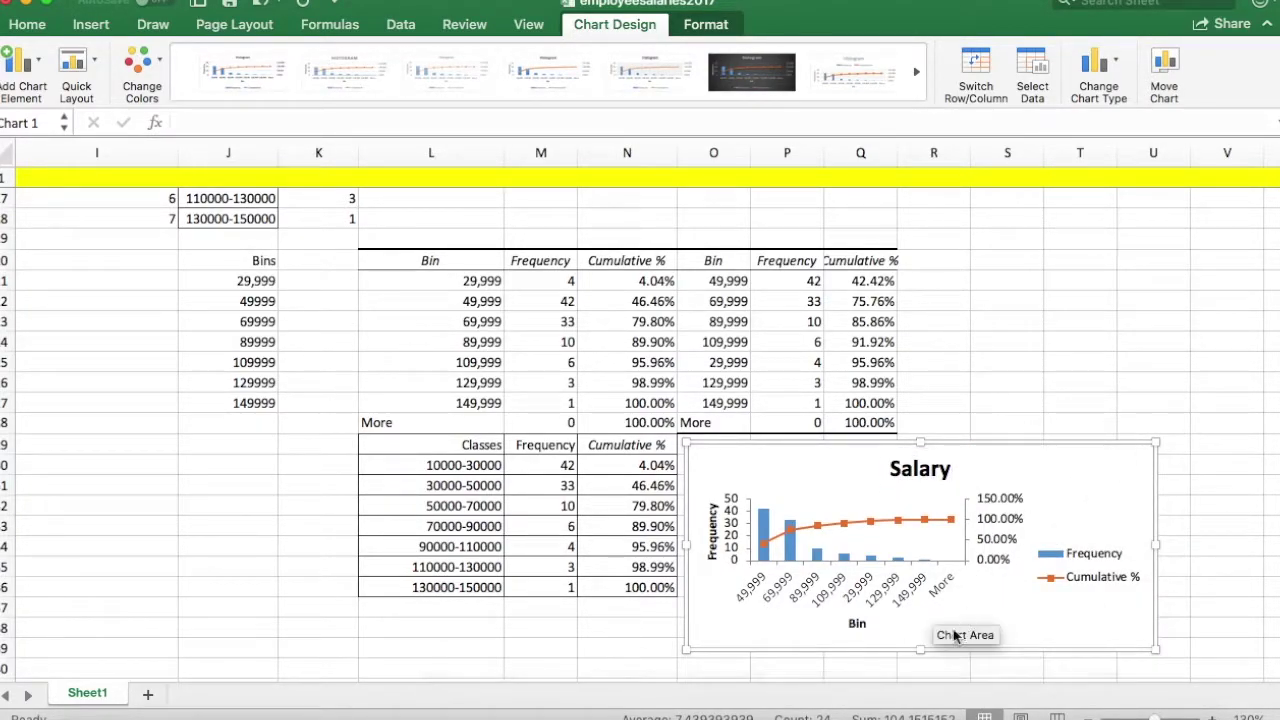
Step: Change the horizontal axis title from 'Bin' to 'Classes'
left_click(857, 624)
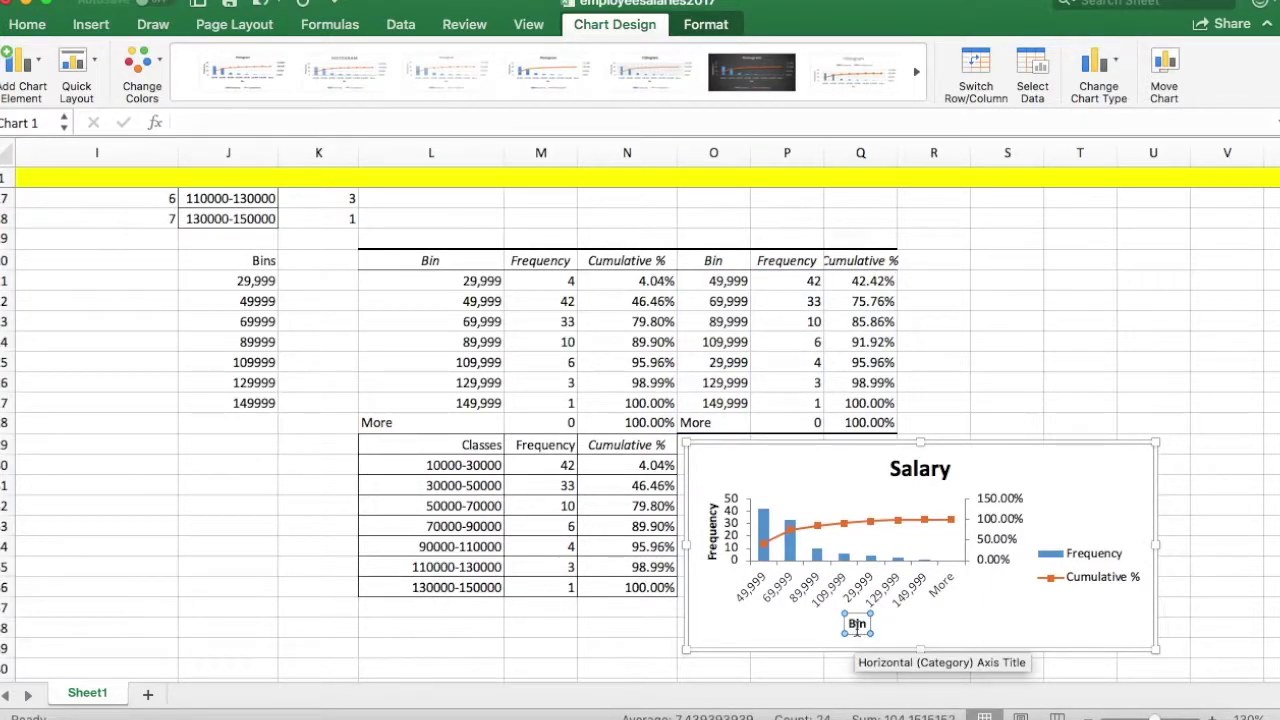
left_click(862, 624)
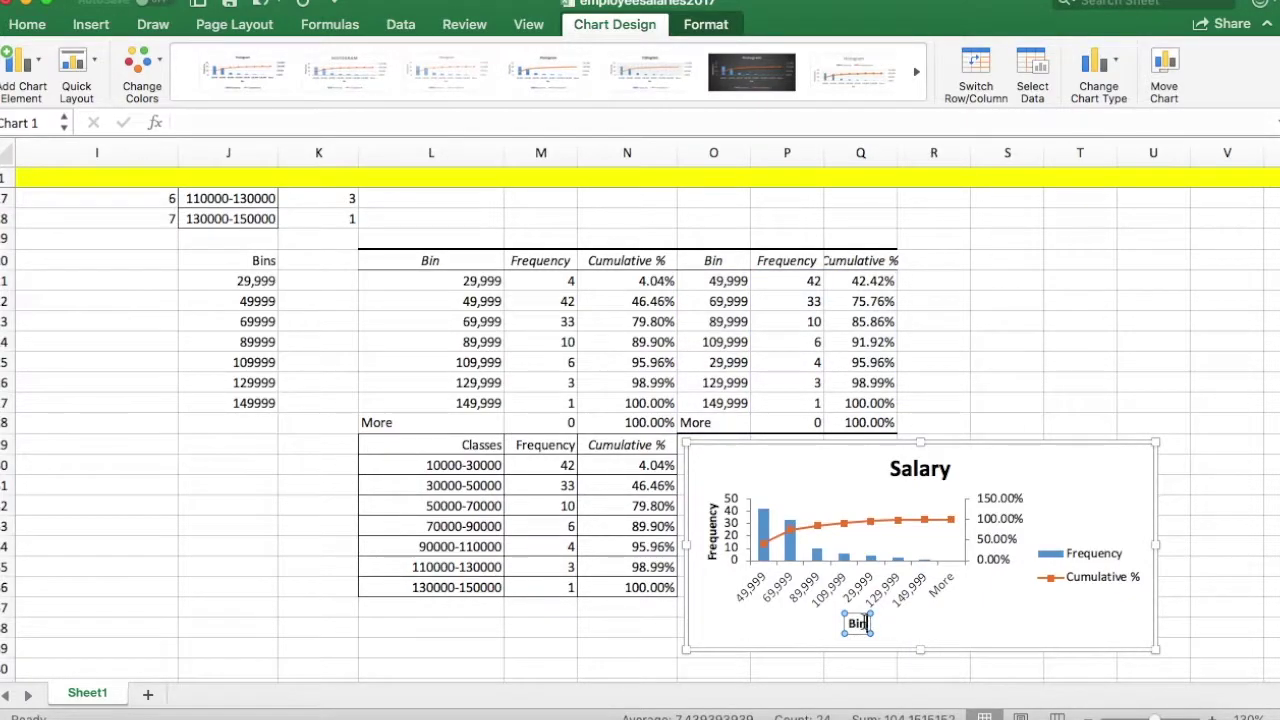
key("BackSpace")
key("BackSpace")
key("BackSpace")
type("Classes")
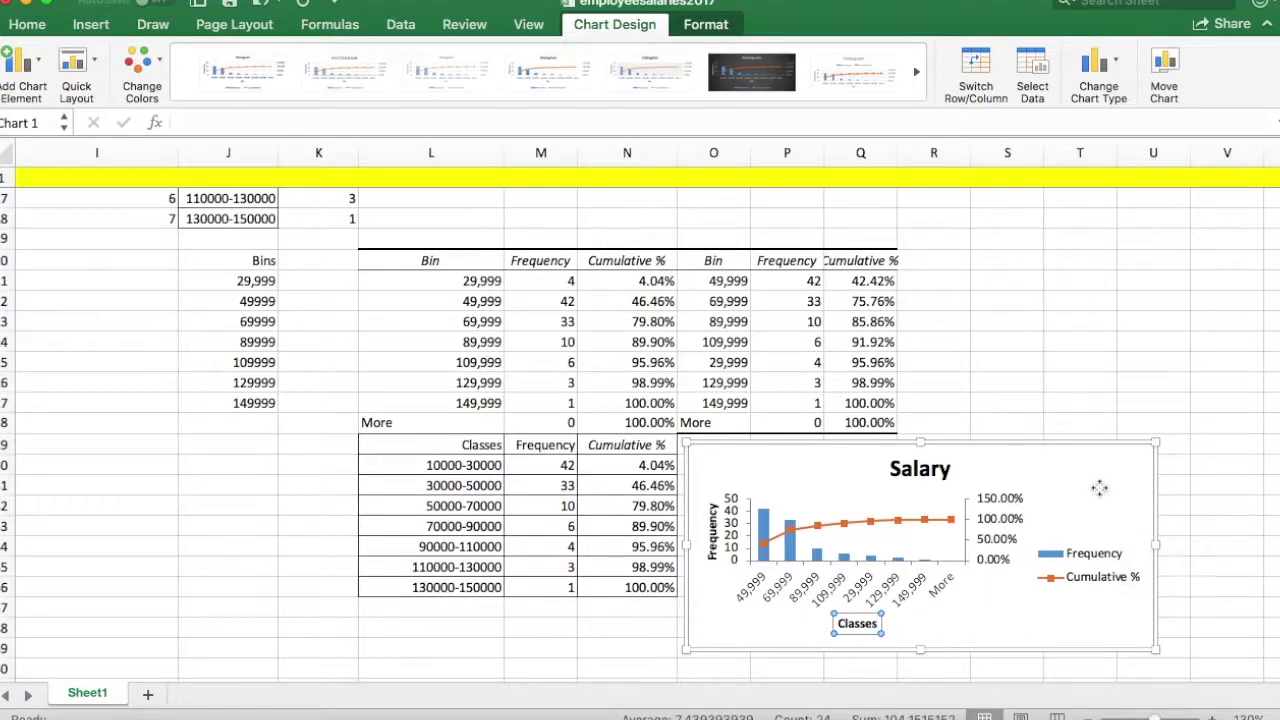
left_click(1034, 642)
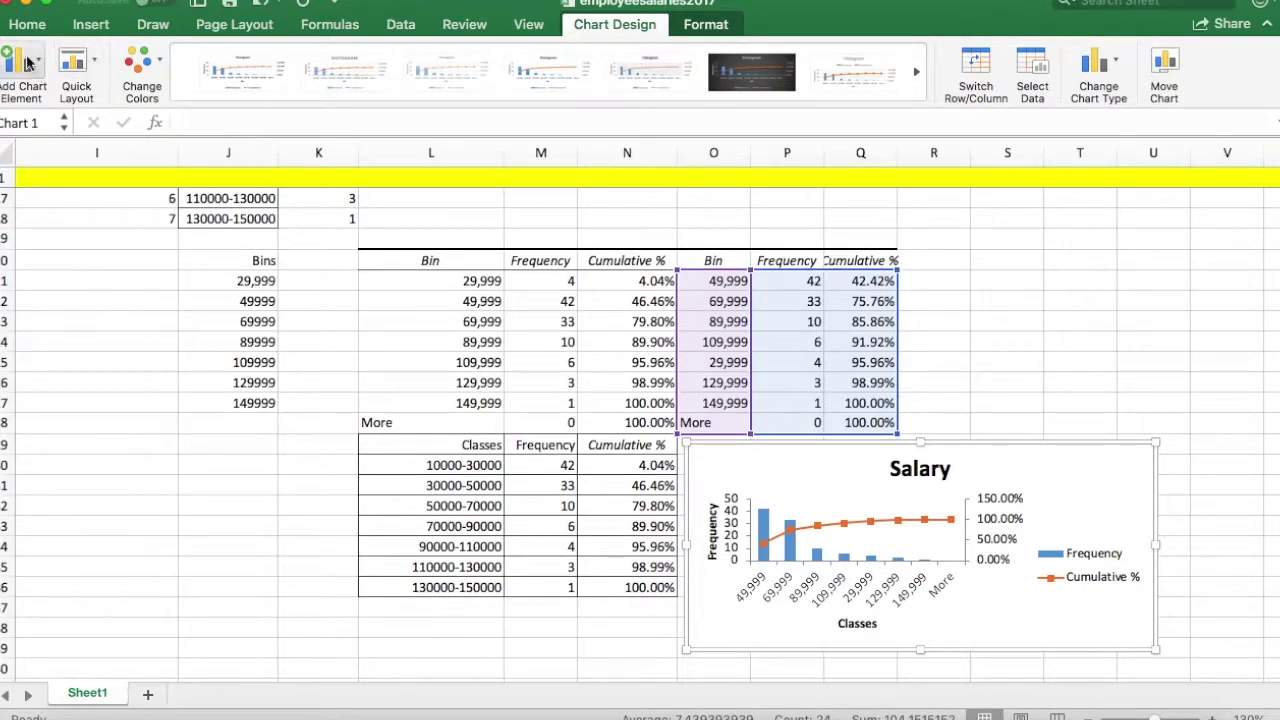
Step: Save the workbook as employeesalaries2017.xlsx on the Desktop, replacing the existing file
left_click(114, 0)
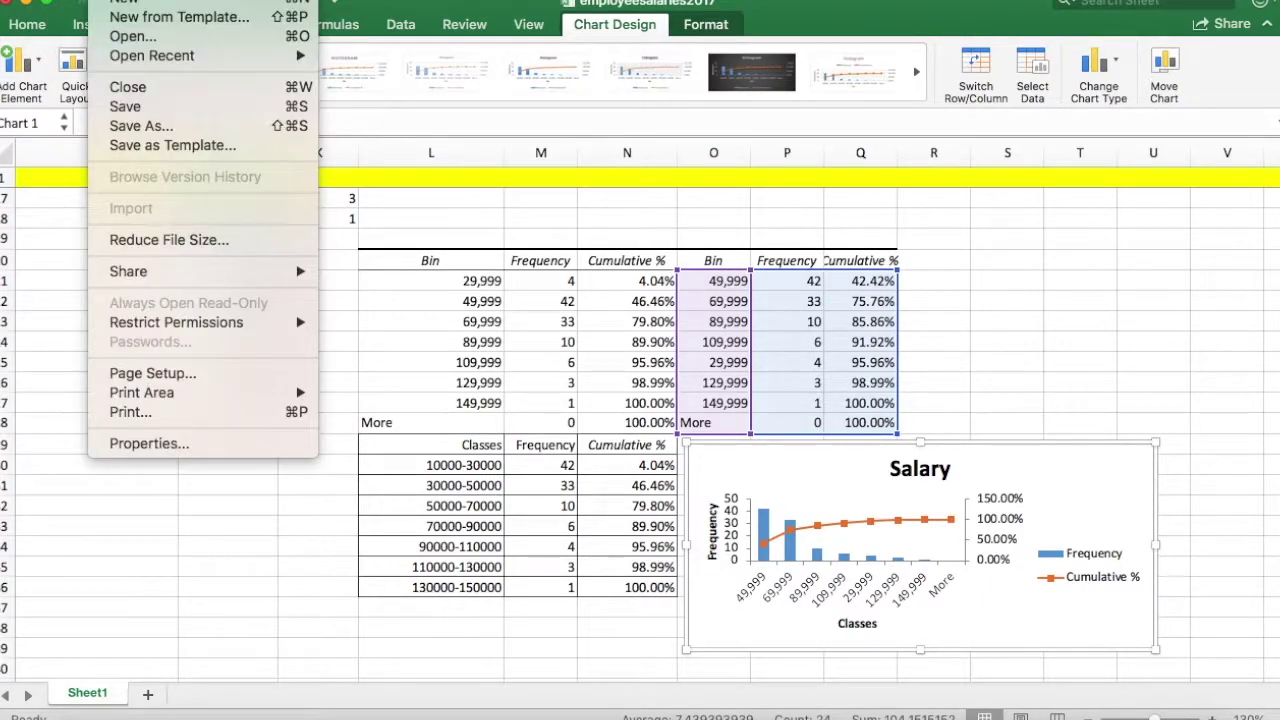
left_click(400, 157)
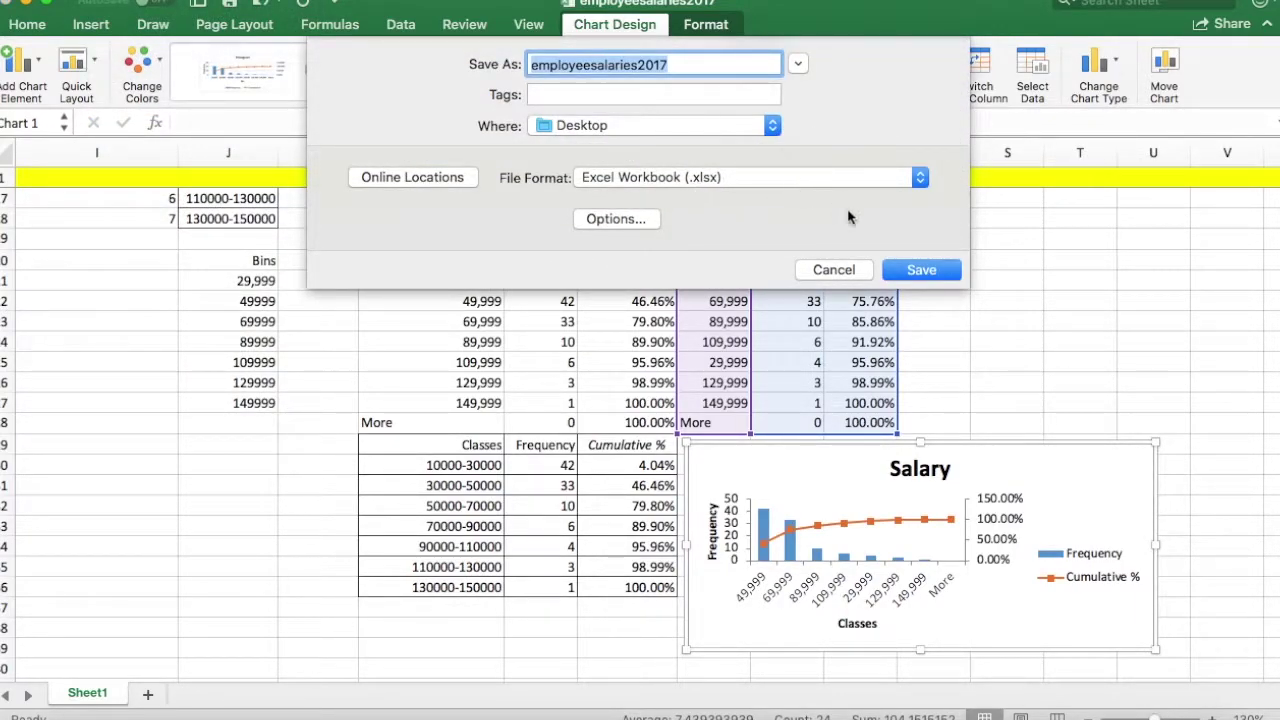
left_click(922, 272)
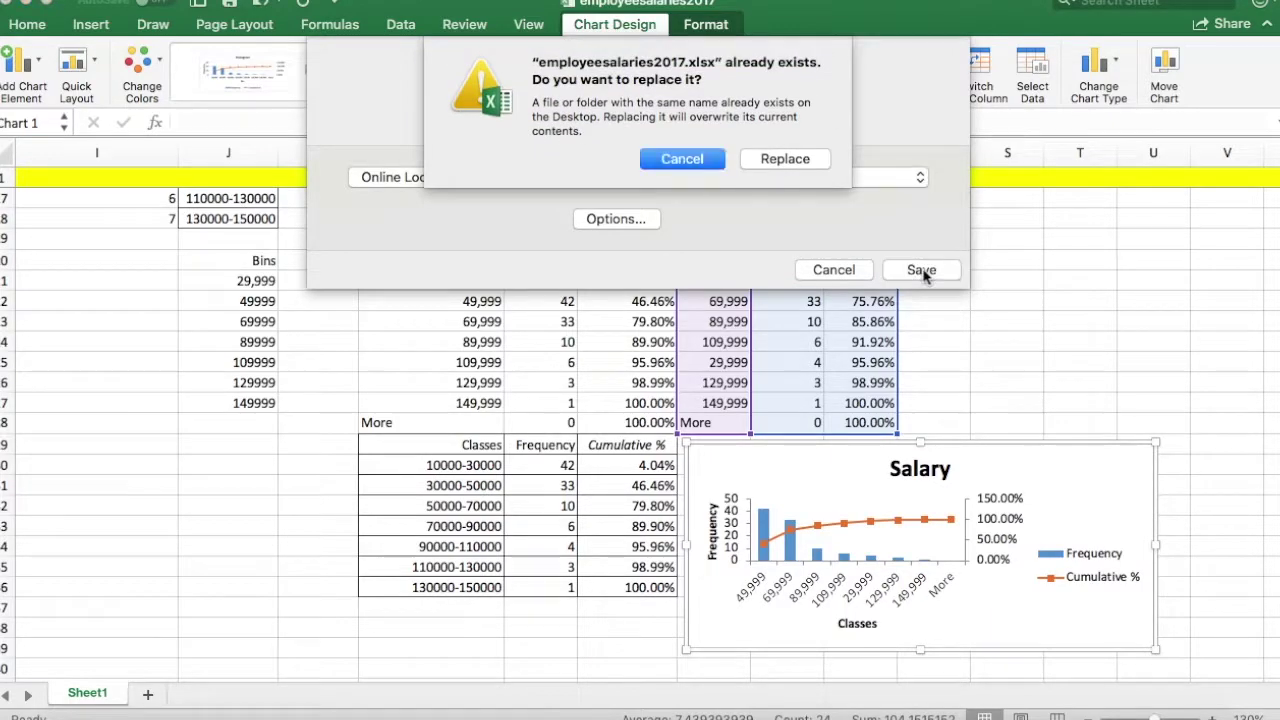
left_click(785, 160)
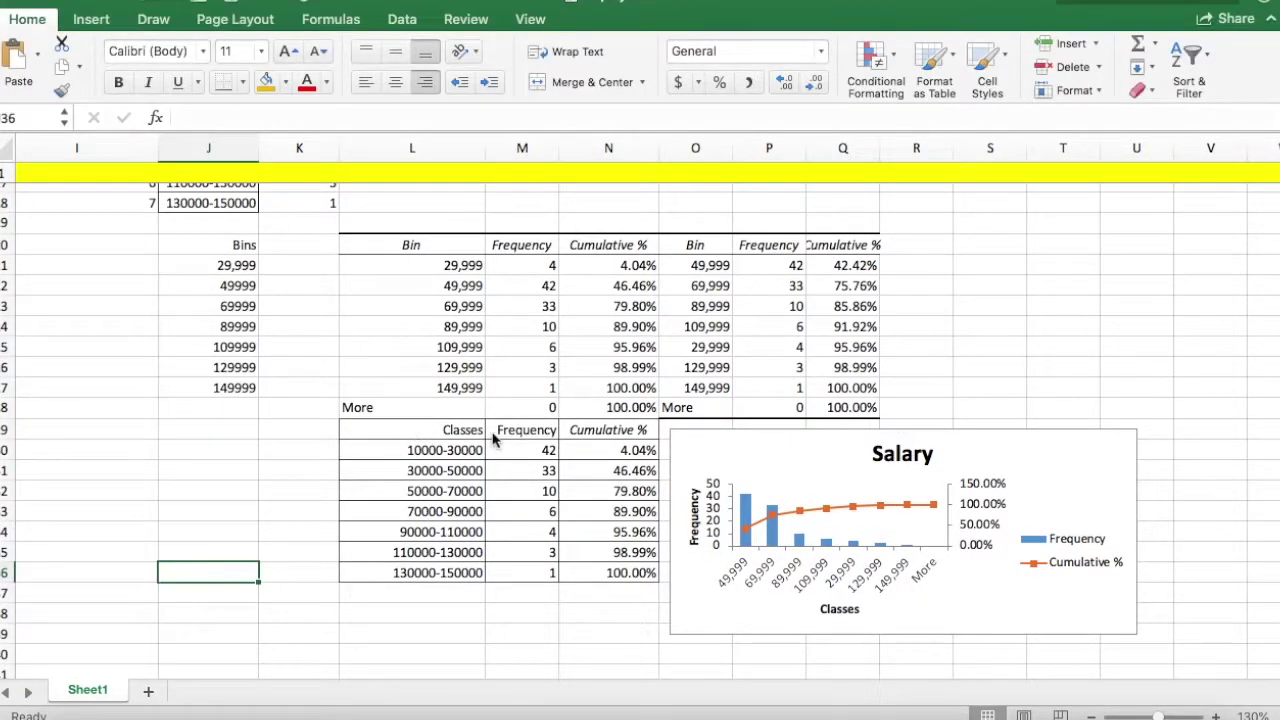
Step: Insert a clustered column chart of the Classes and Frequency table and move it to columns T–Z
left_click_drag(427, 430, 524, 573)
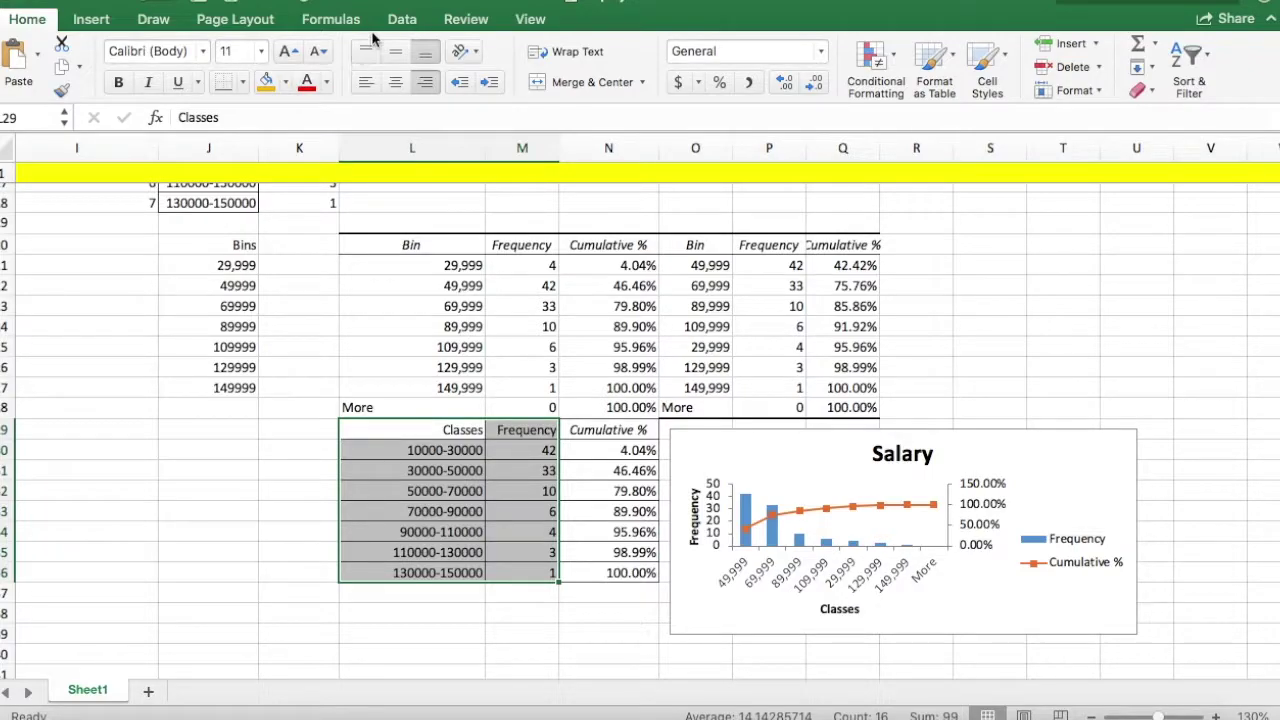
left_click(89, 20)
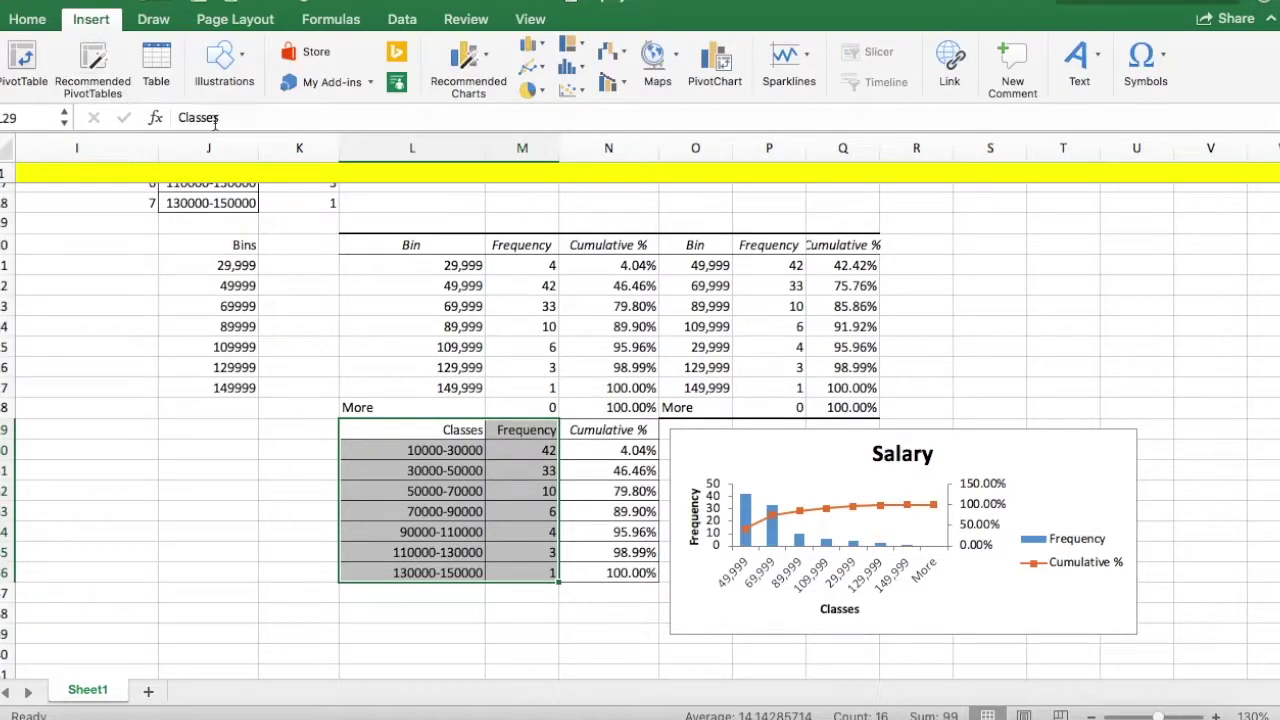
left_click(540, 46)
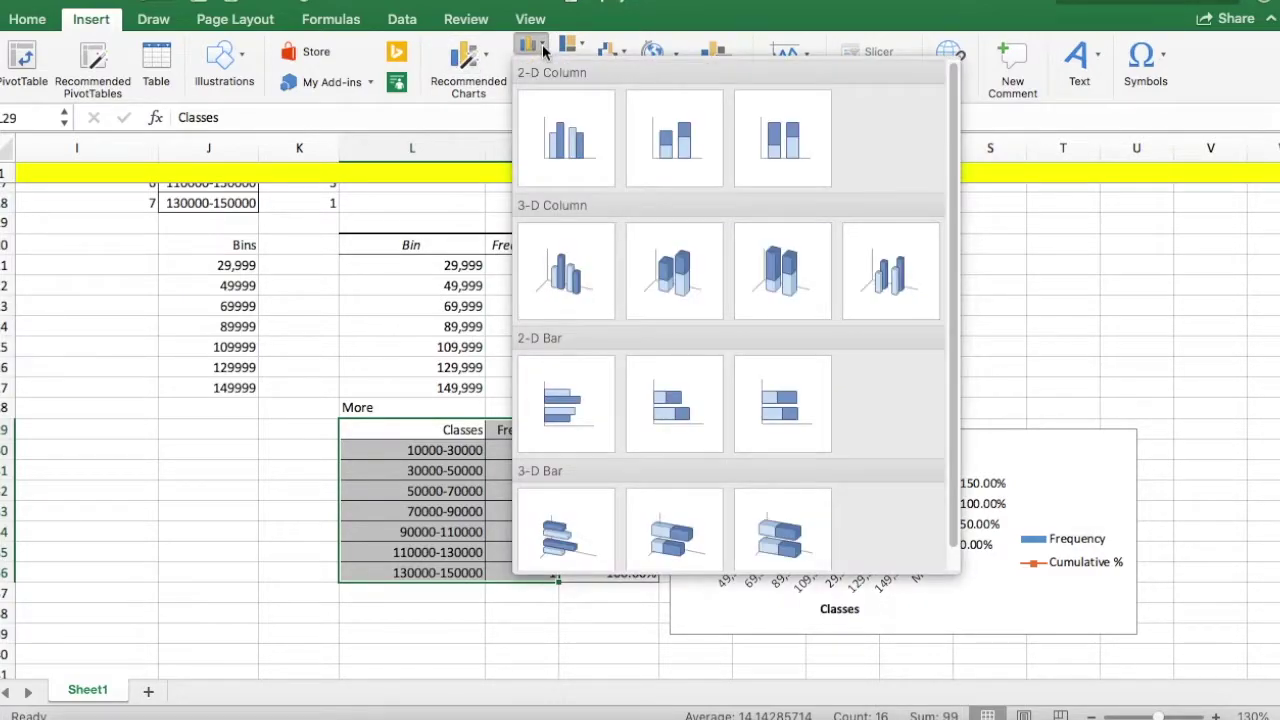
left_click(563, 140)
left_click_drag(562, 284, 750, 313)
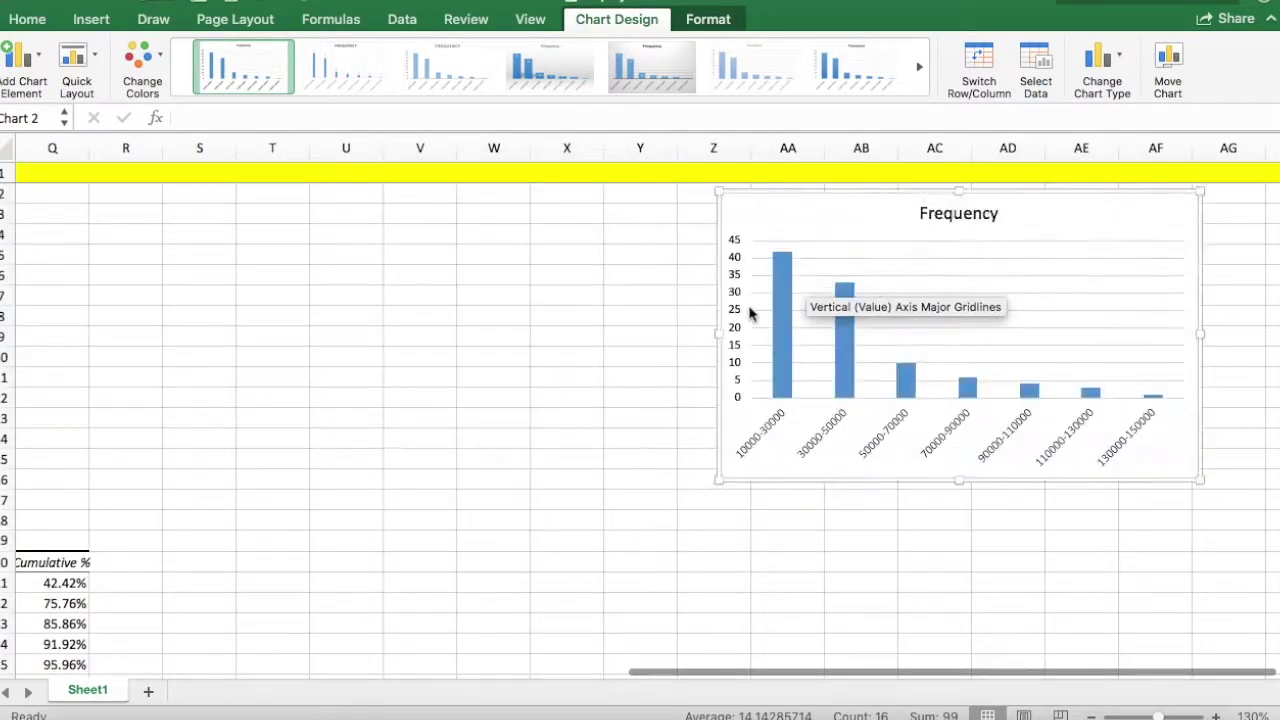
left_click_drag(831, 197, 446, 251)
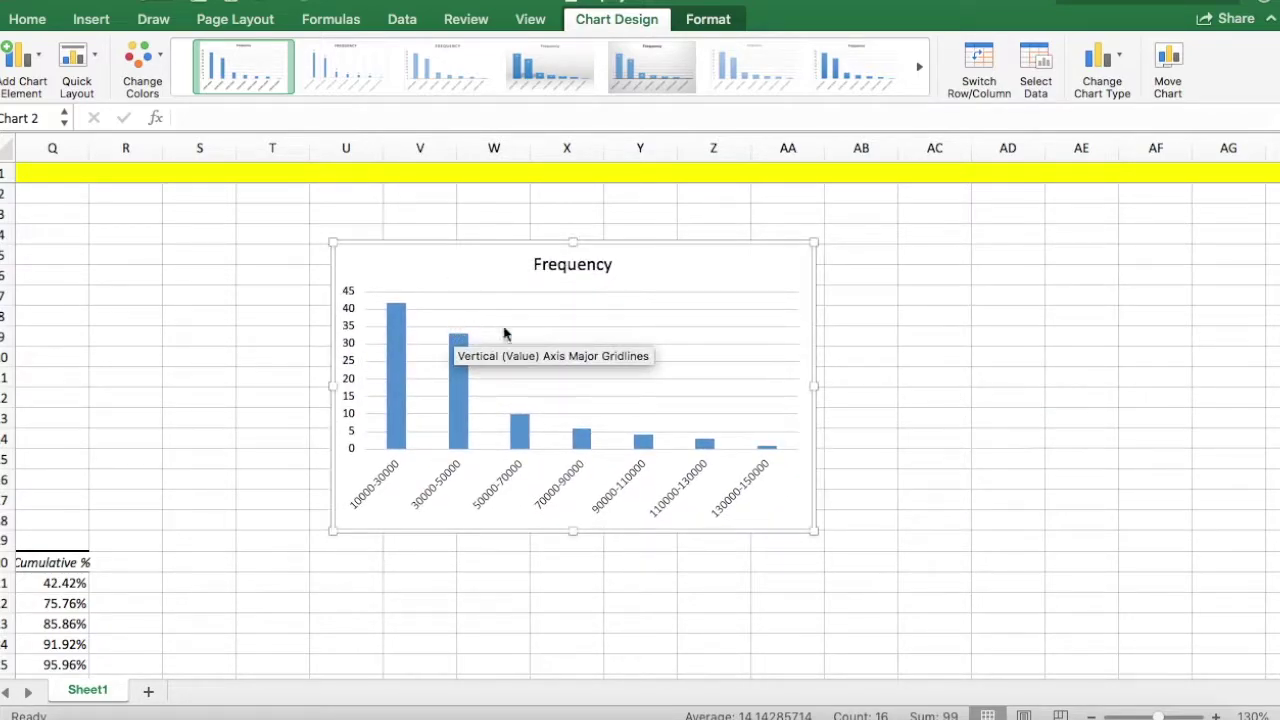
left_click(396, 336)
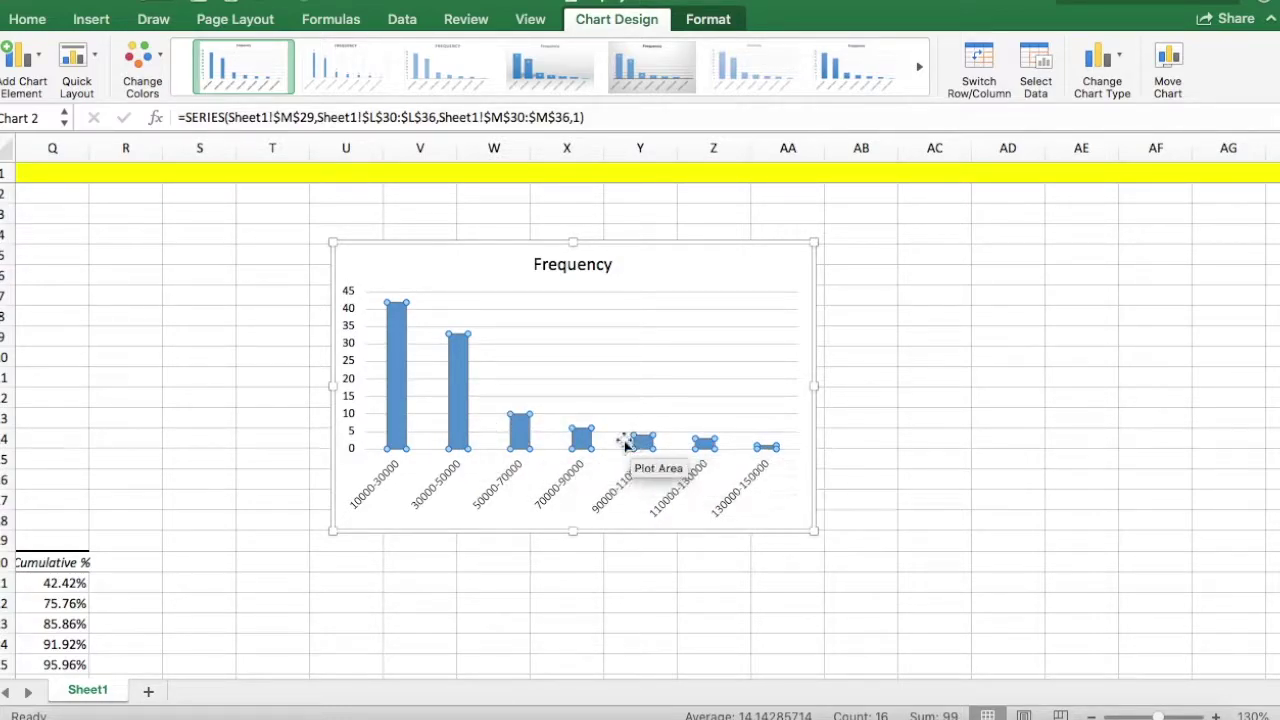
left_click(560, 320)
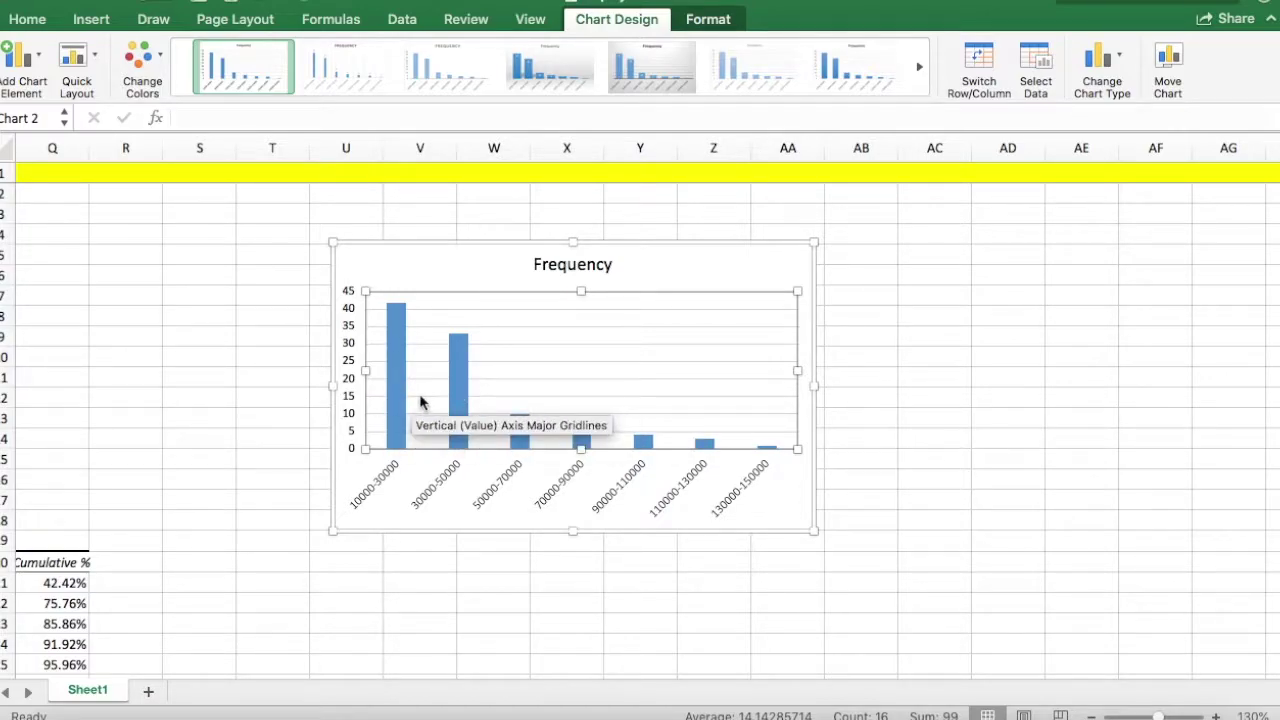
left_click(396, 407)
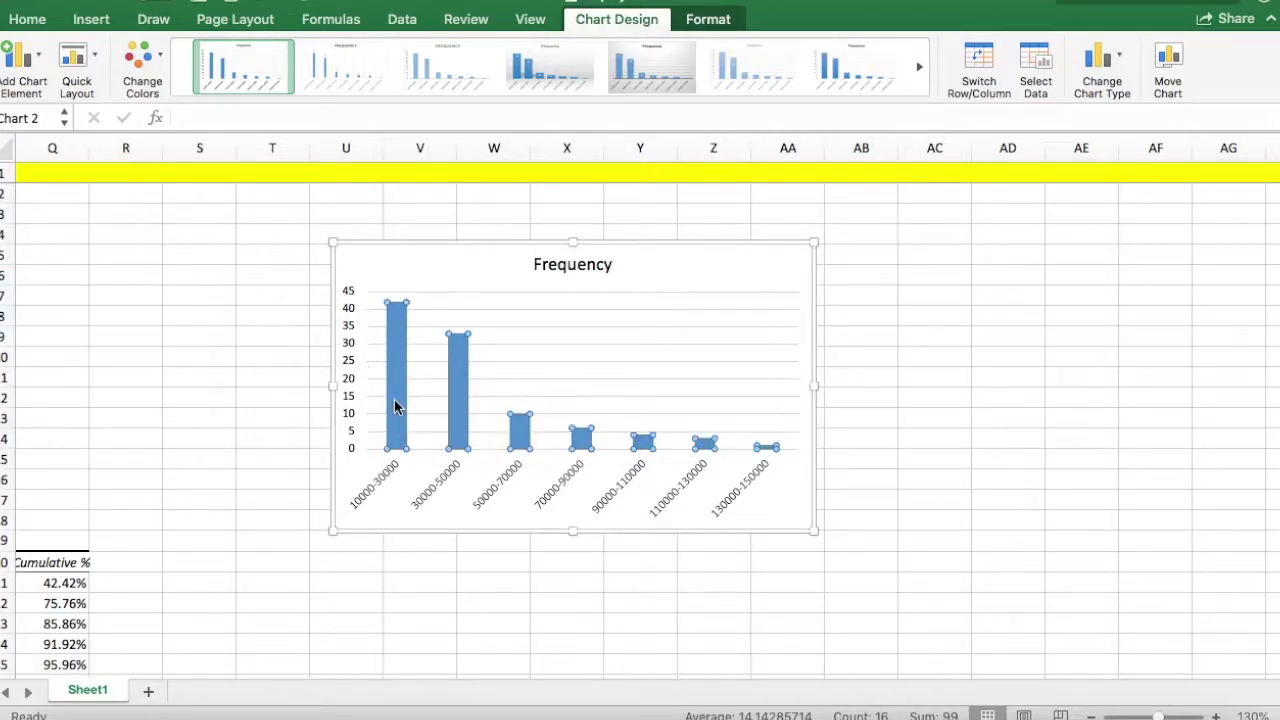
Step: Set the Frequency series gap width to 0% in Format Data Series
right_click(400, 324)
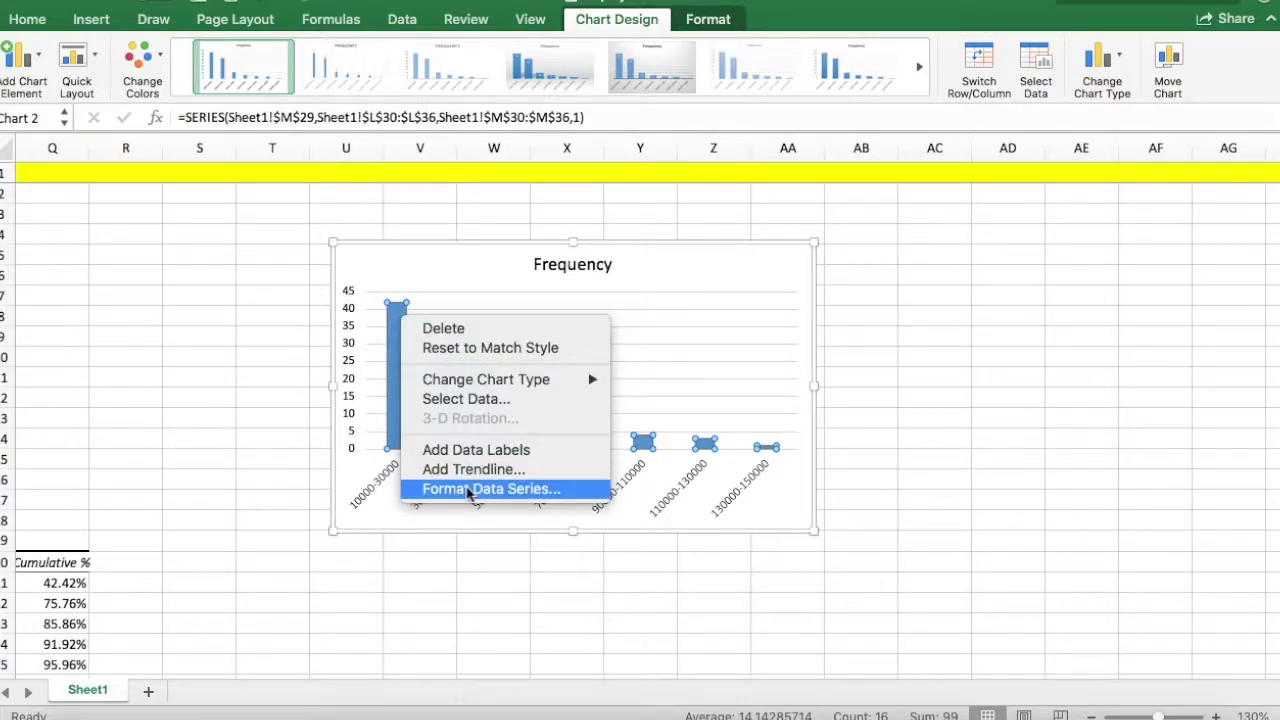
left_click(468, 489)
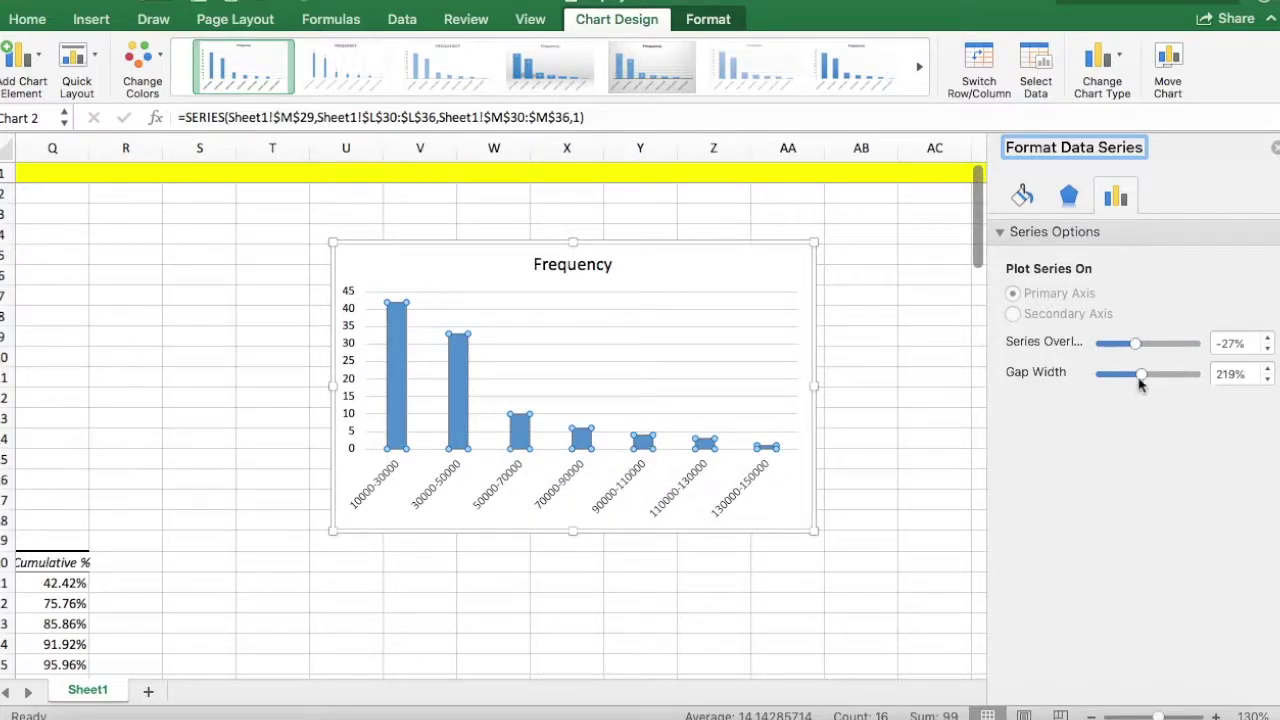
left_click_drag(1144, 378, 1103, 380)
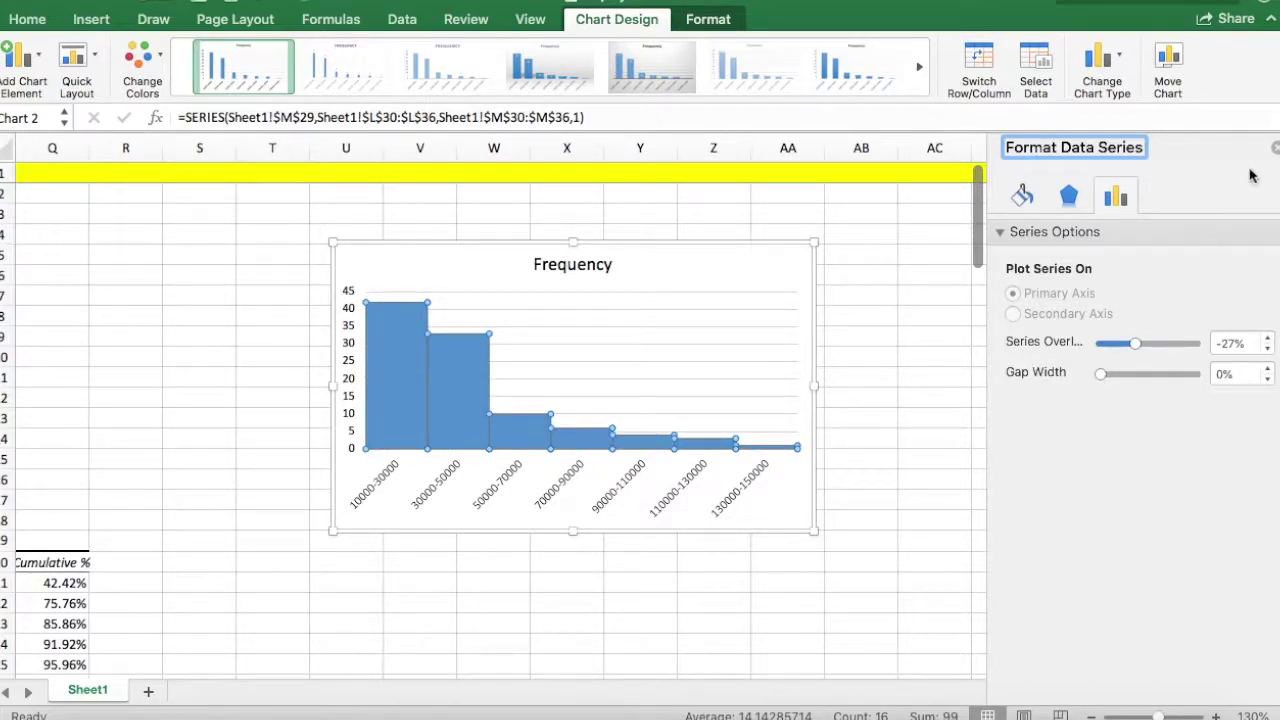
left_click(1275, 147)
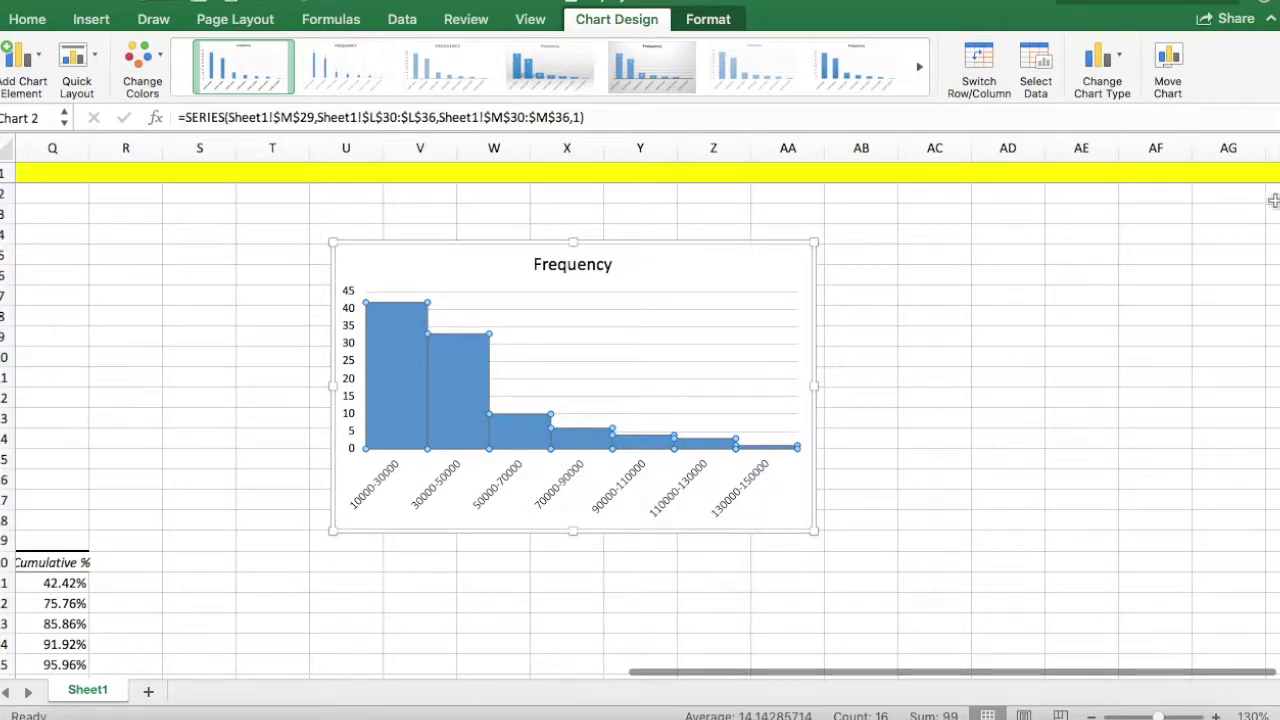
Step: Retitle the column chart 'Salary histogram'
left_click(600, 264)
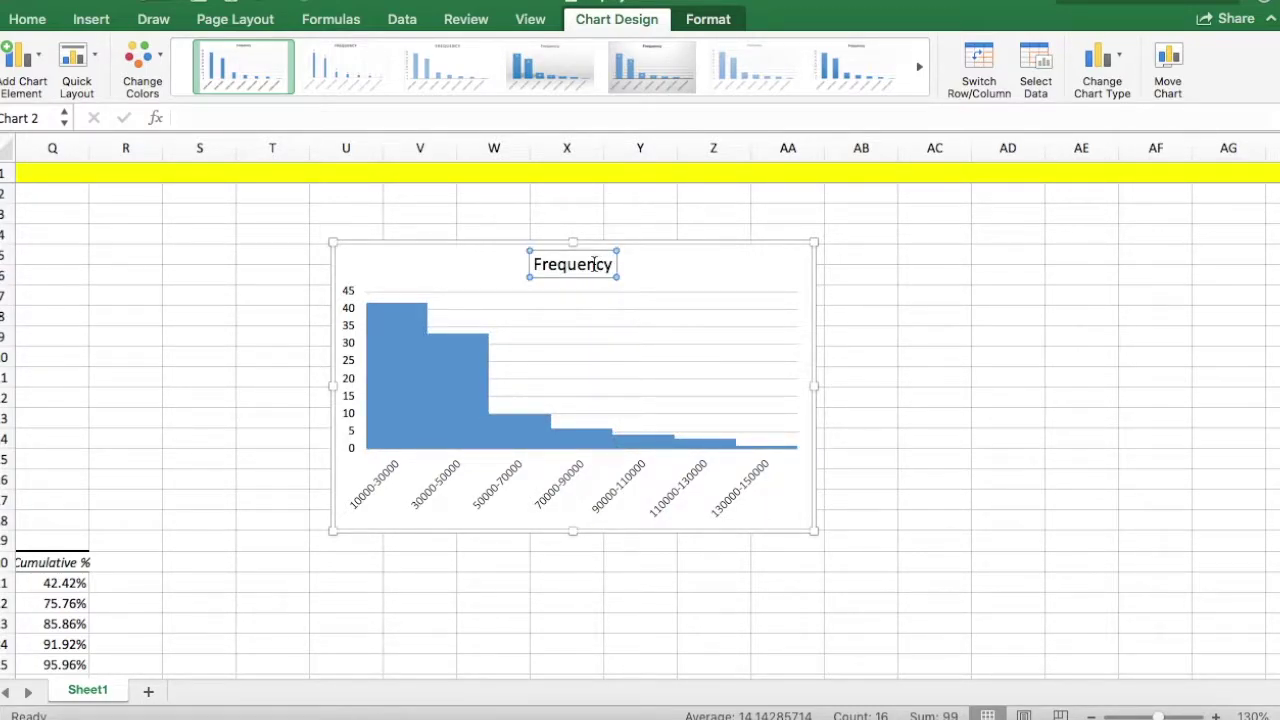
double_click(594, 264)
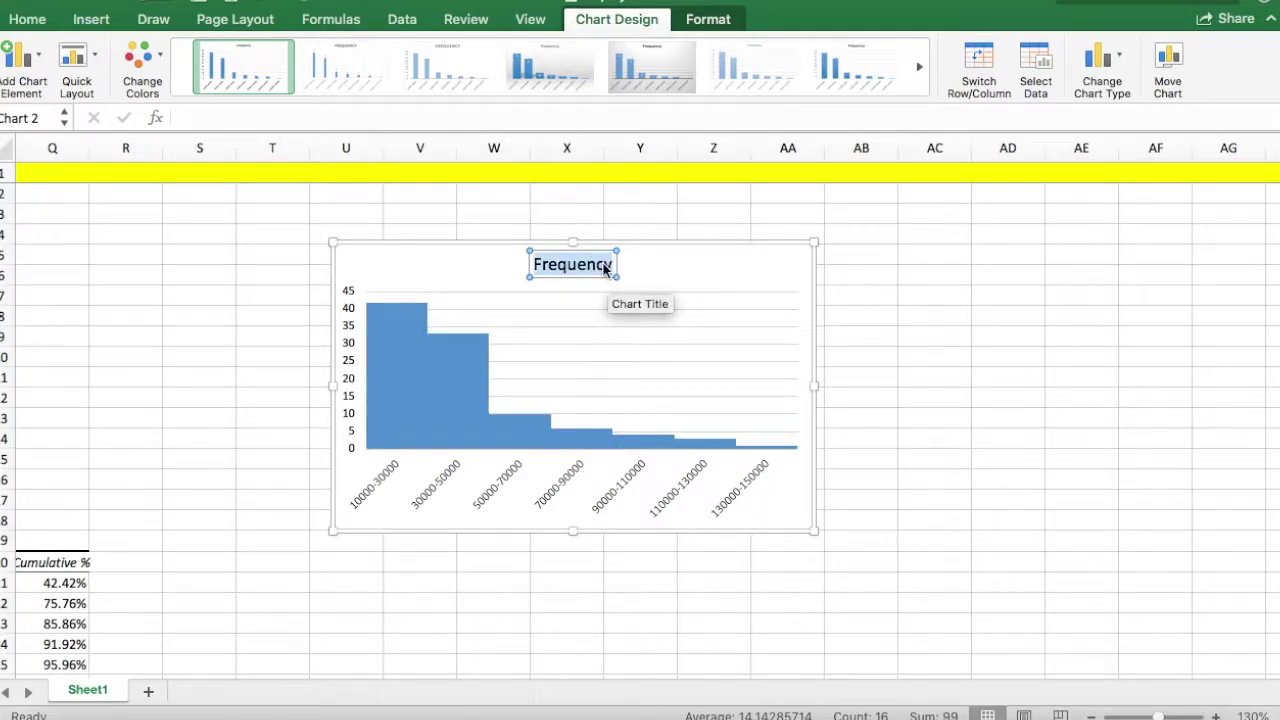
type("Salary histogram")
left_click(629, 343)
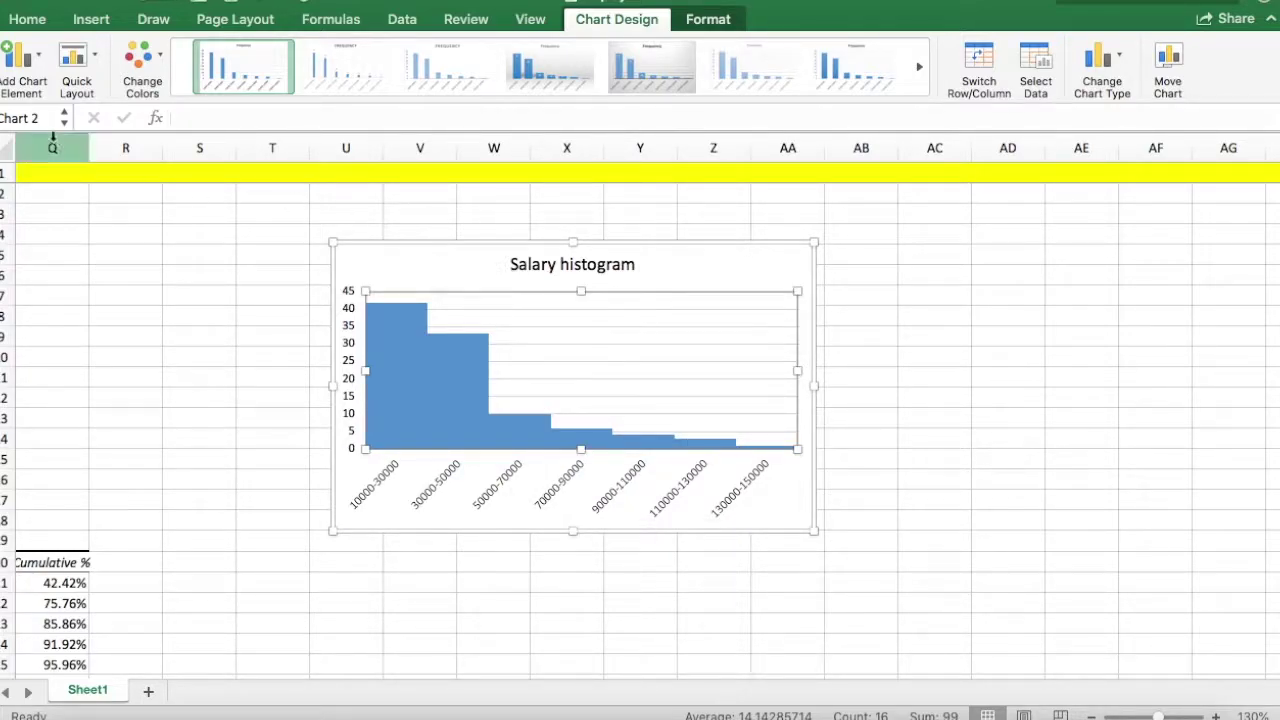
left_click(613, 20)
left_click(613, 20)
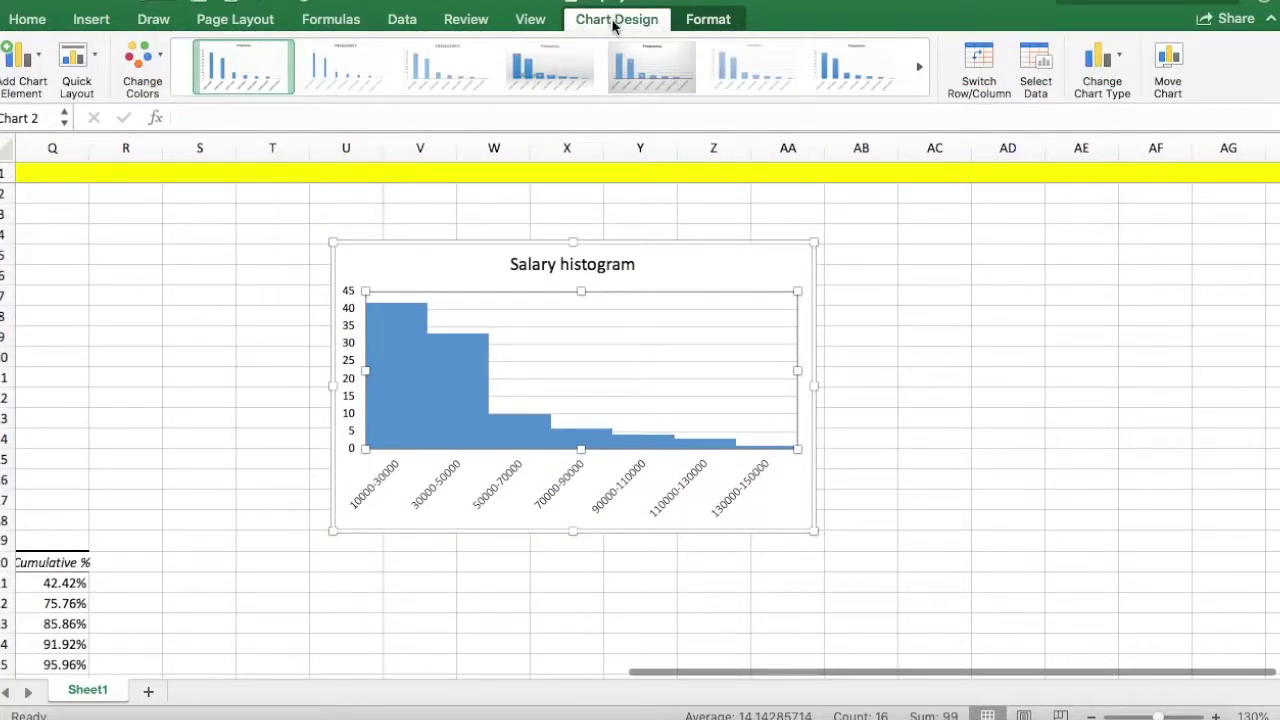
Step: Add a primary horizontal axis title reading 'Classes'
left_click(40, 61)
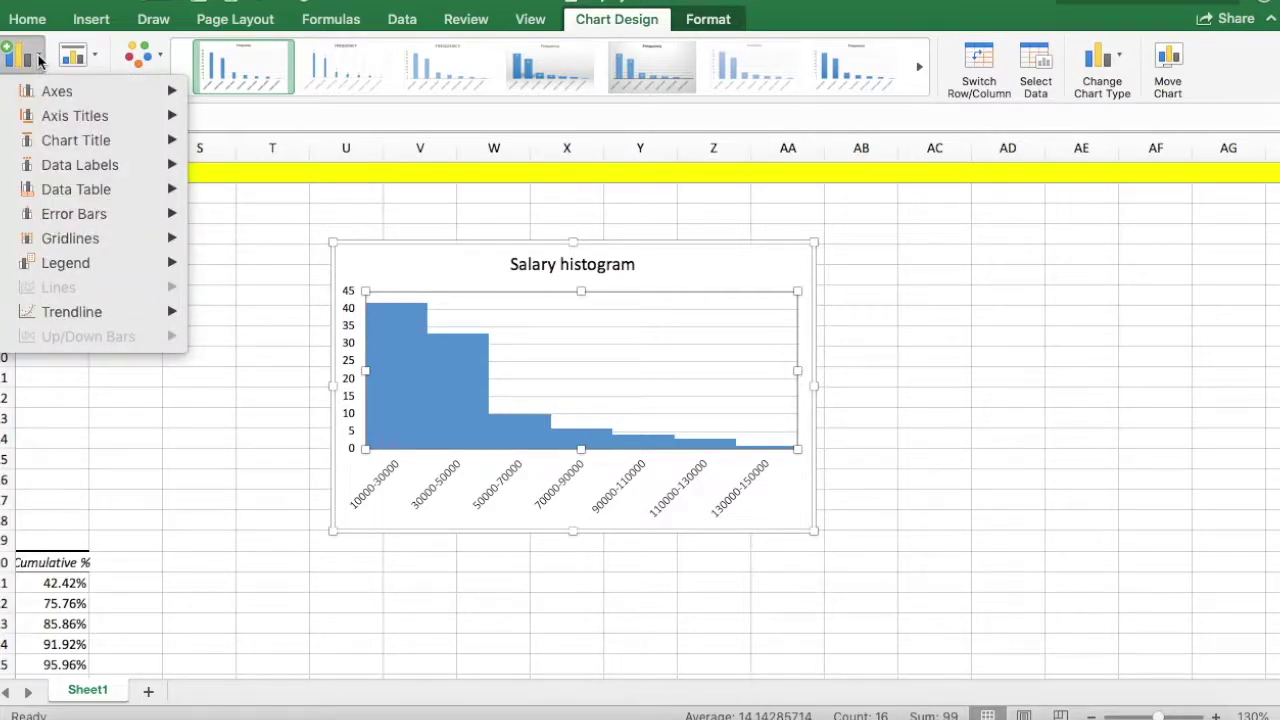
mouse_move(64, 124)
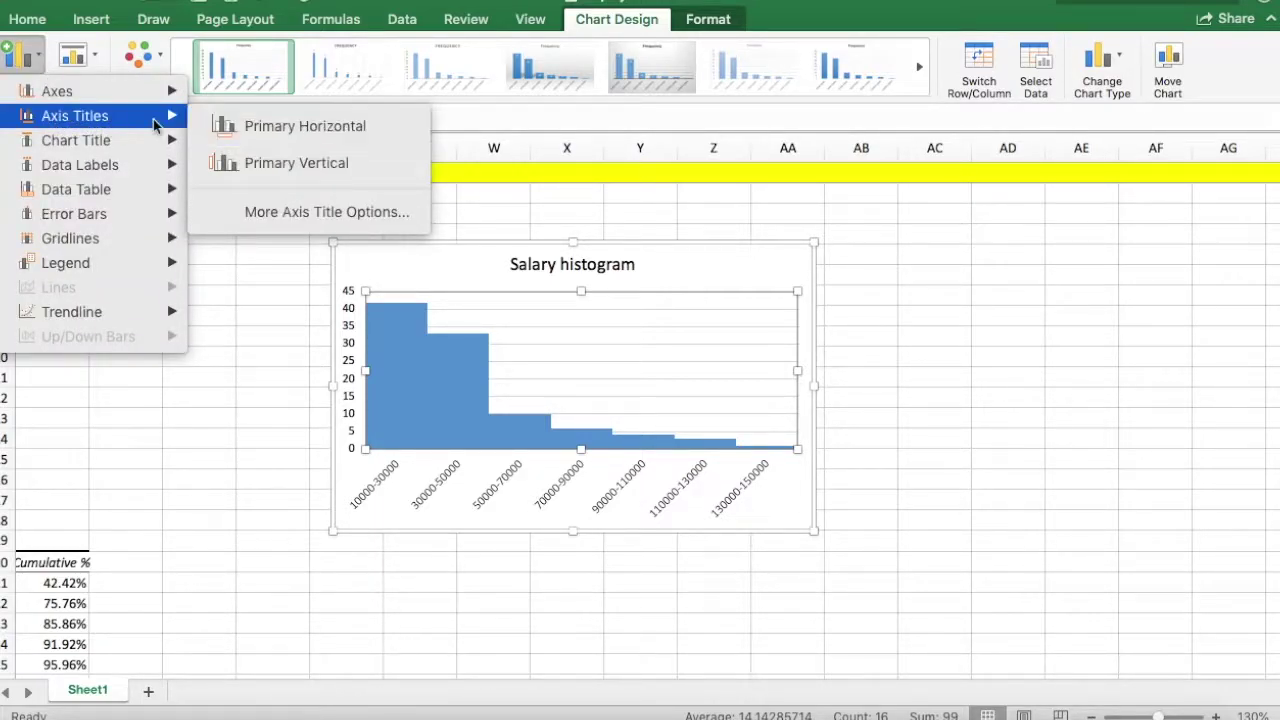
left_click(296, 127)
double_click(592, 505)
left_click_drag(578, 502, 561, 503)
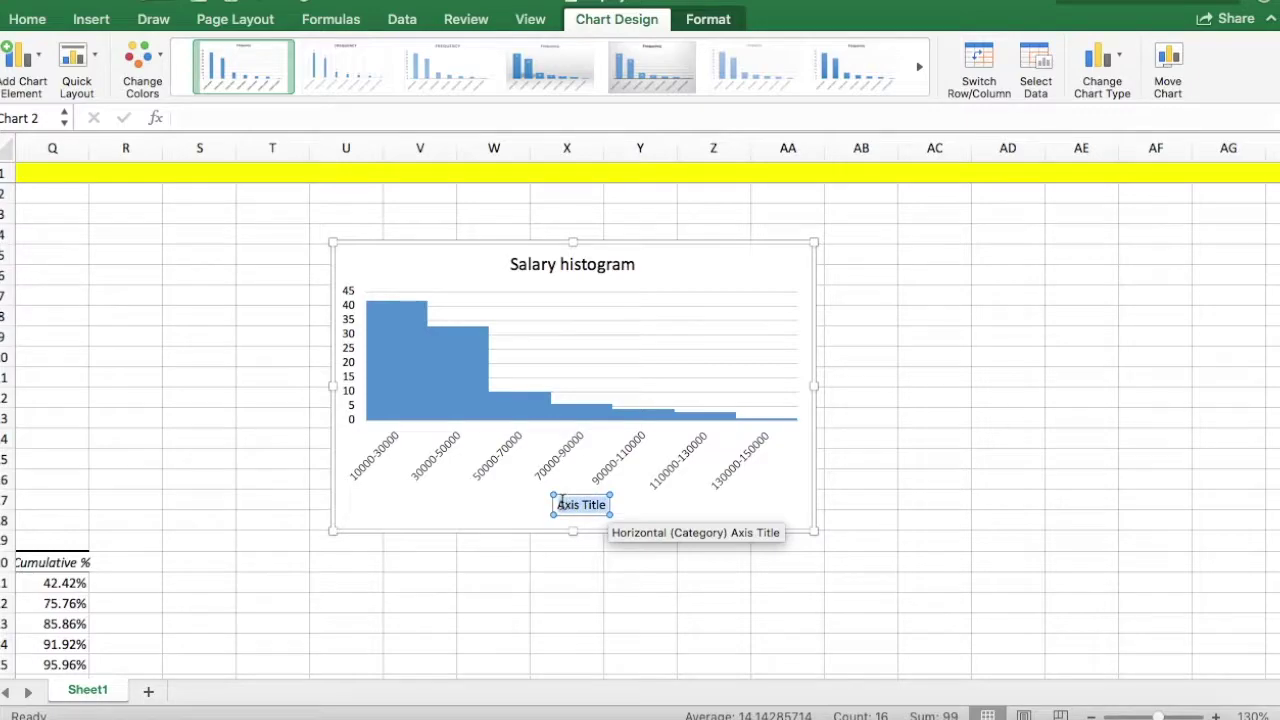
type("Classes")
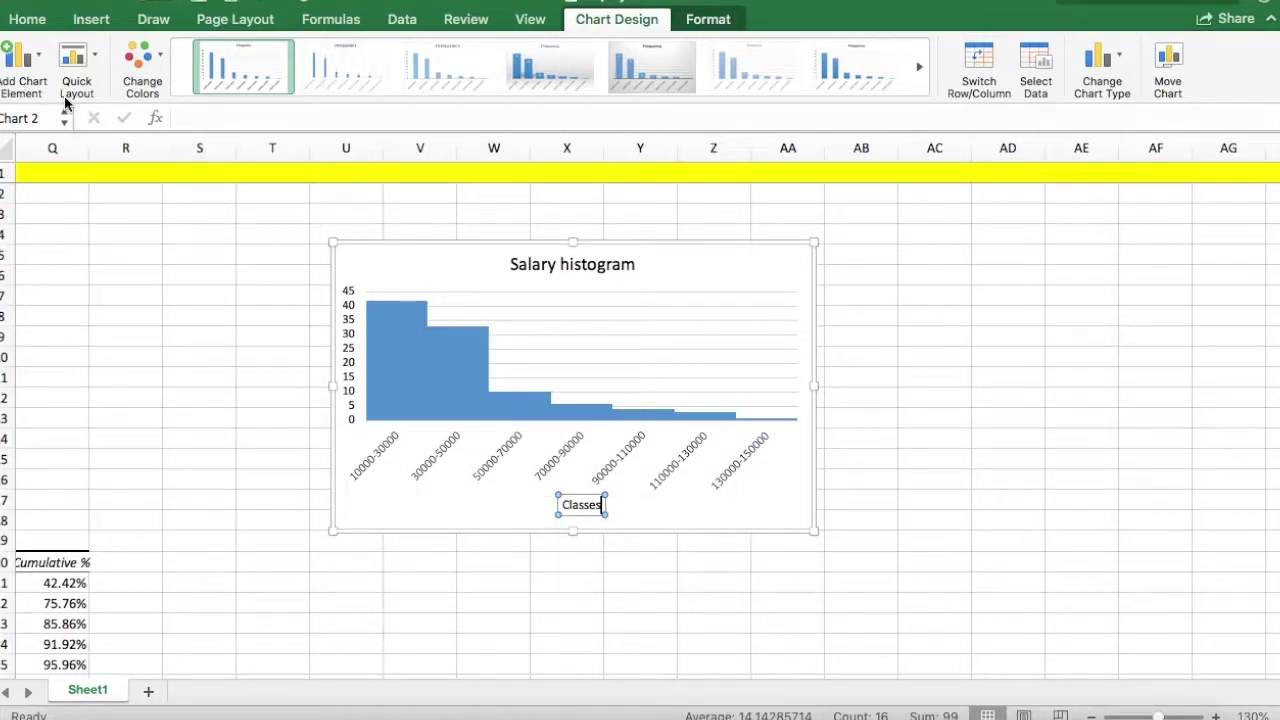
Step: Add a primary vertical axis title reading 'Frequency'
left_click(39, 74)
mouse_move(80, 116)
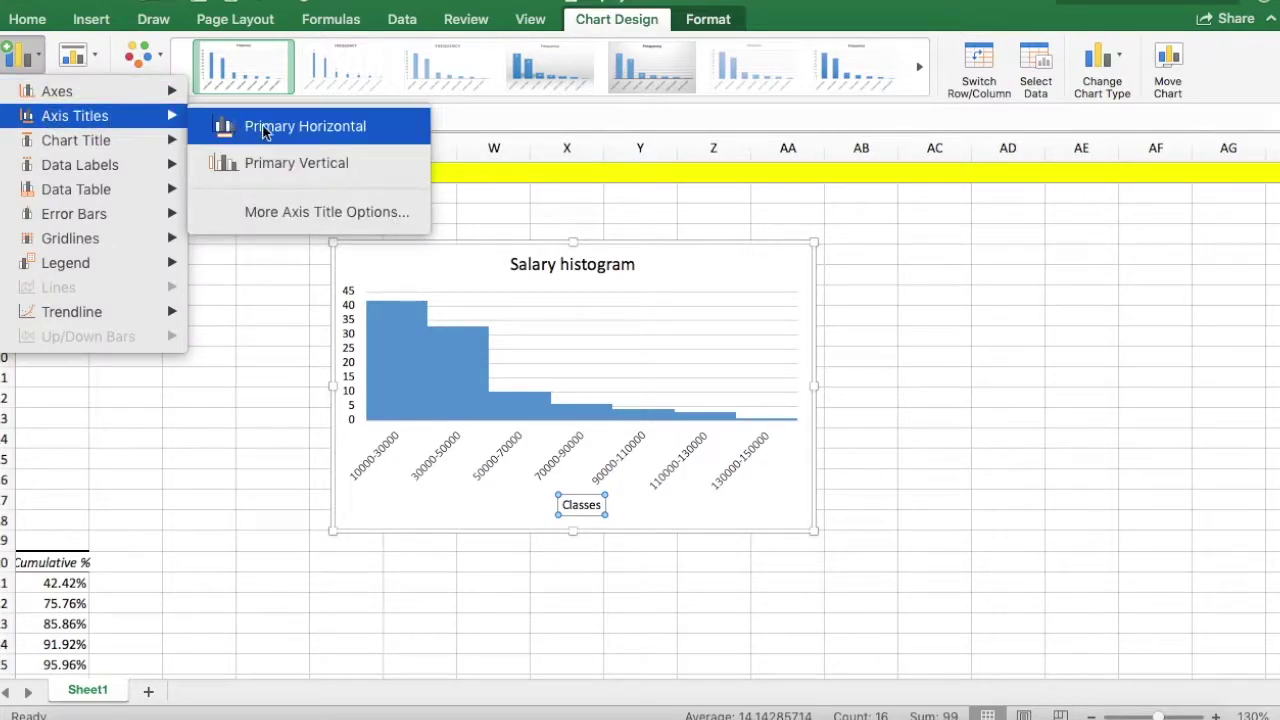
left_click(279, 166)
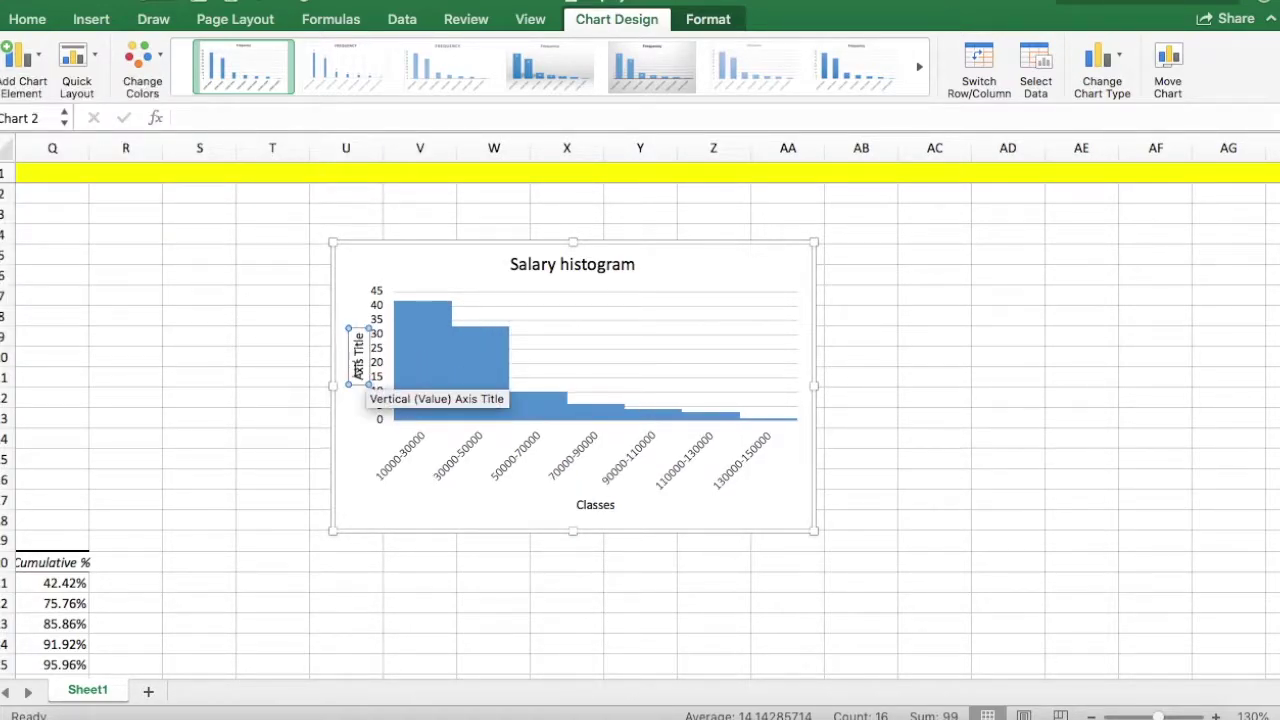
left_click_drag(360, 380, 360, 332)
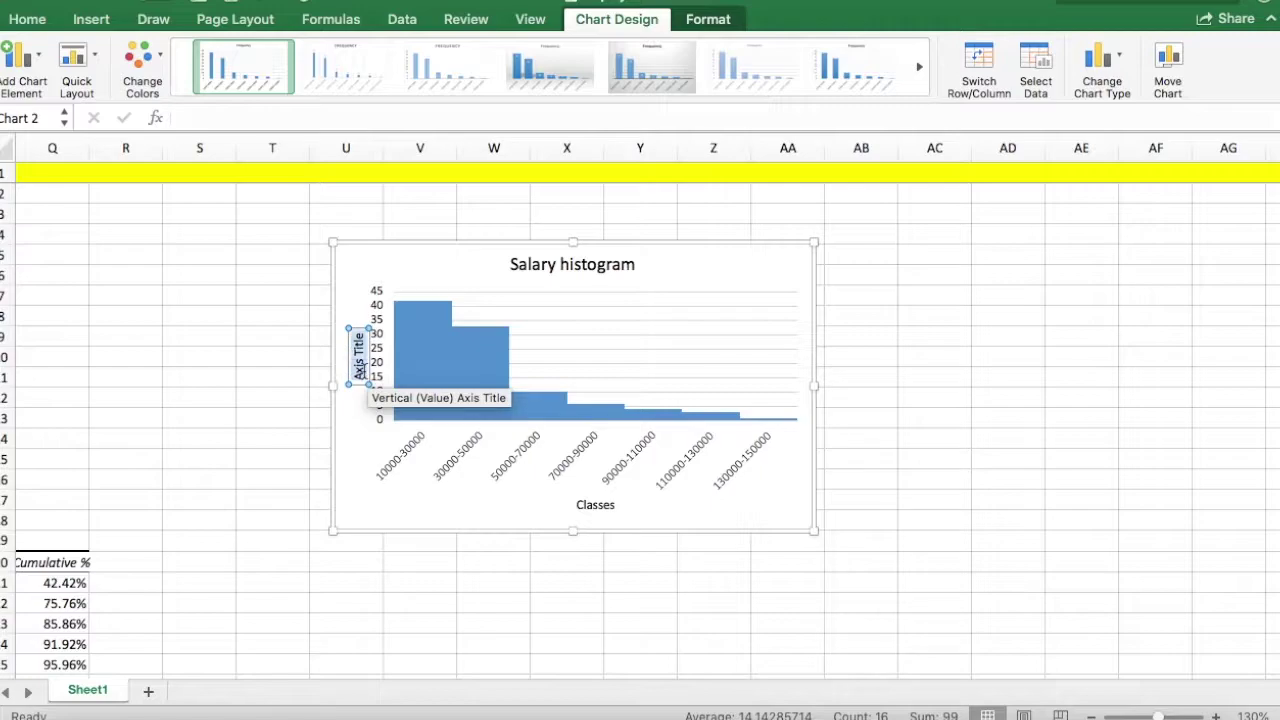
type("Frequency")
left_click(982, 362)
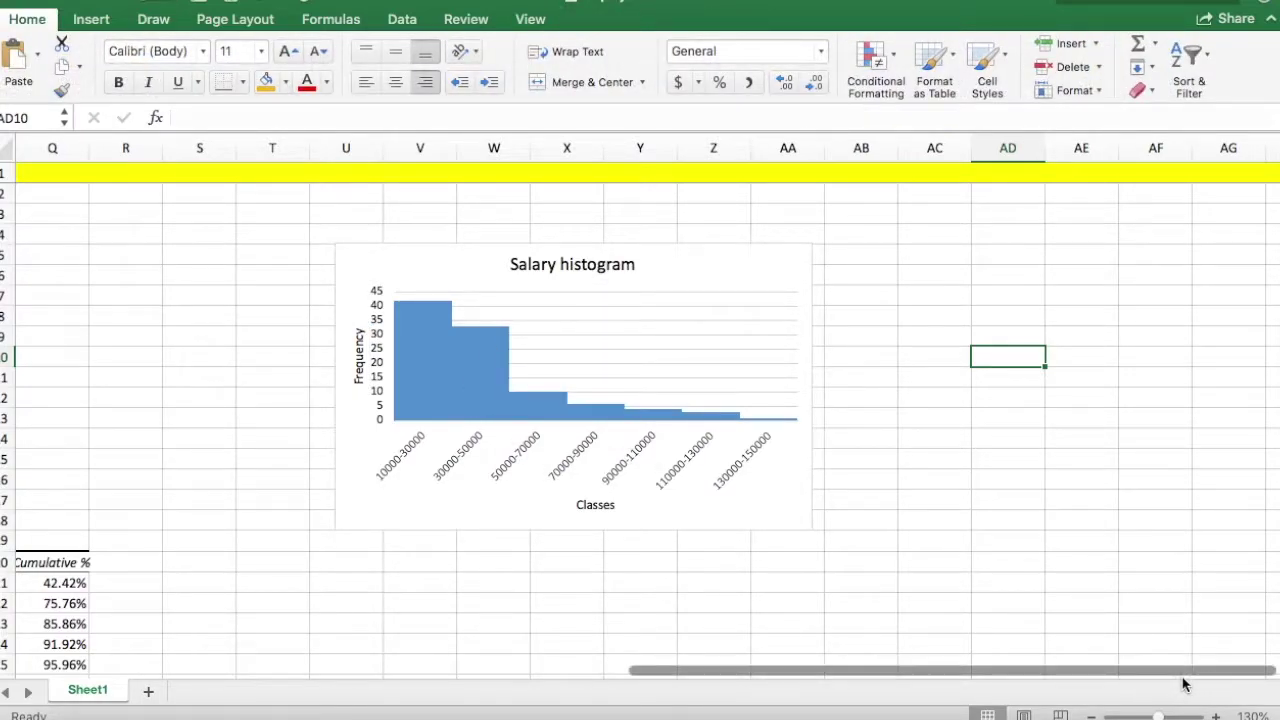
left_click_drag(995, 678, 823, 697)
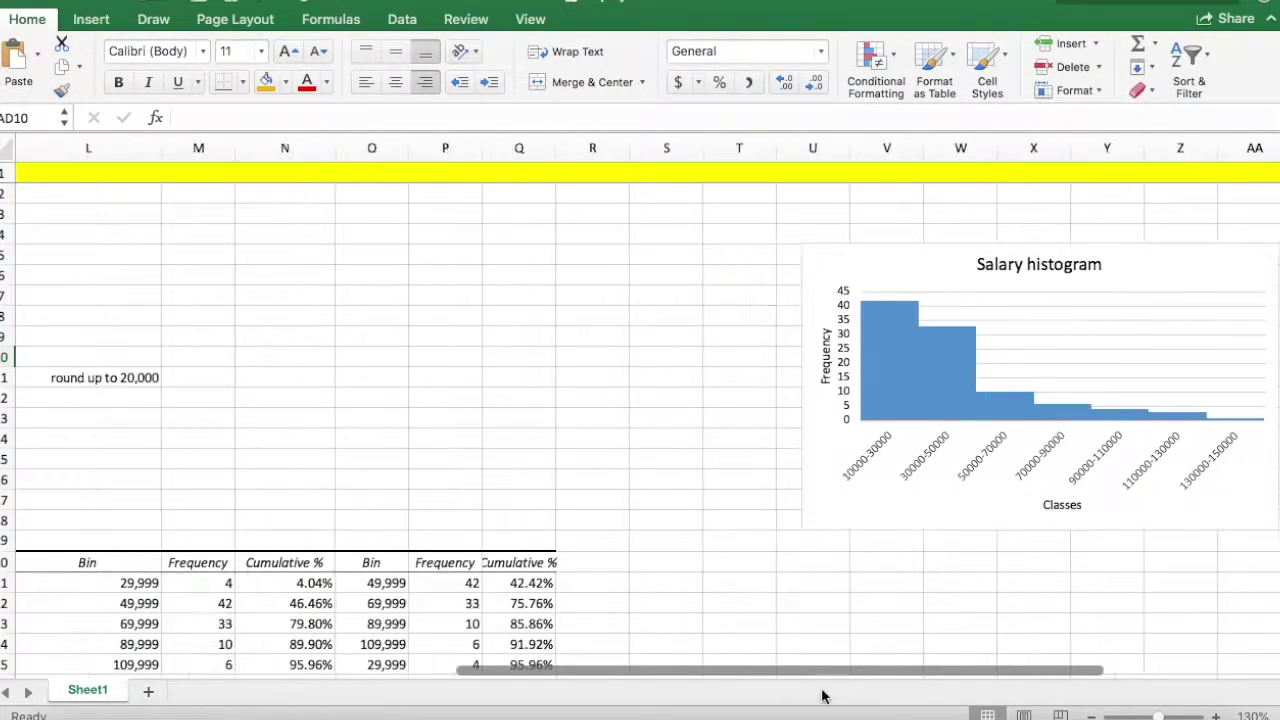
scroll(874, 685, "right", 3)
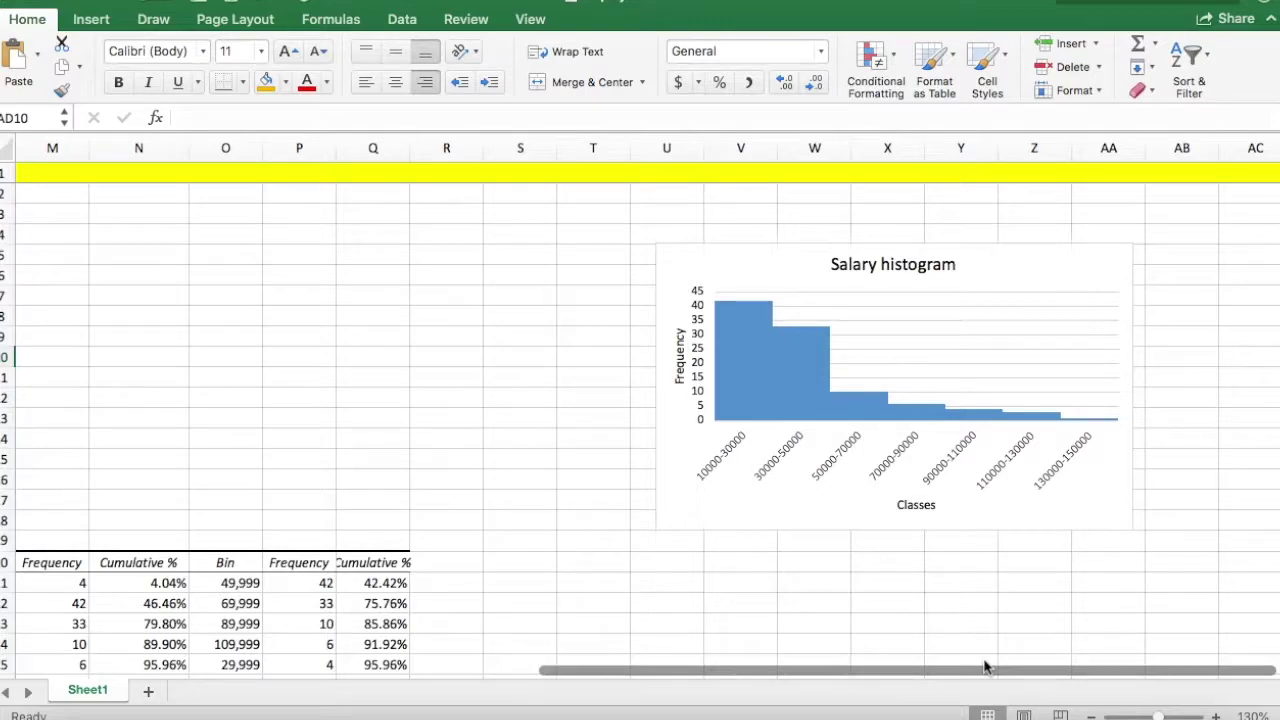